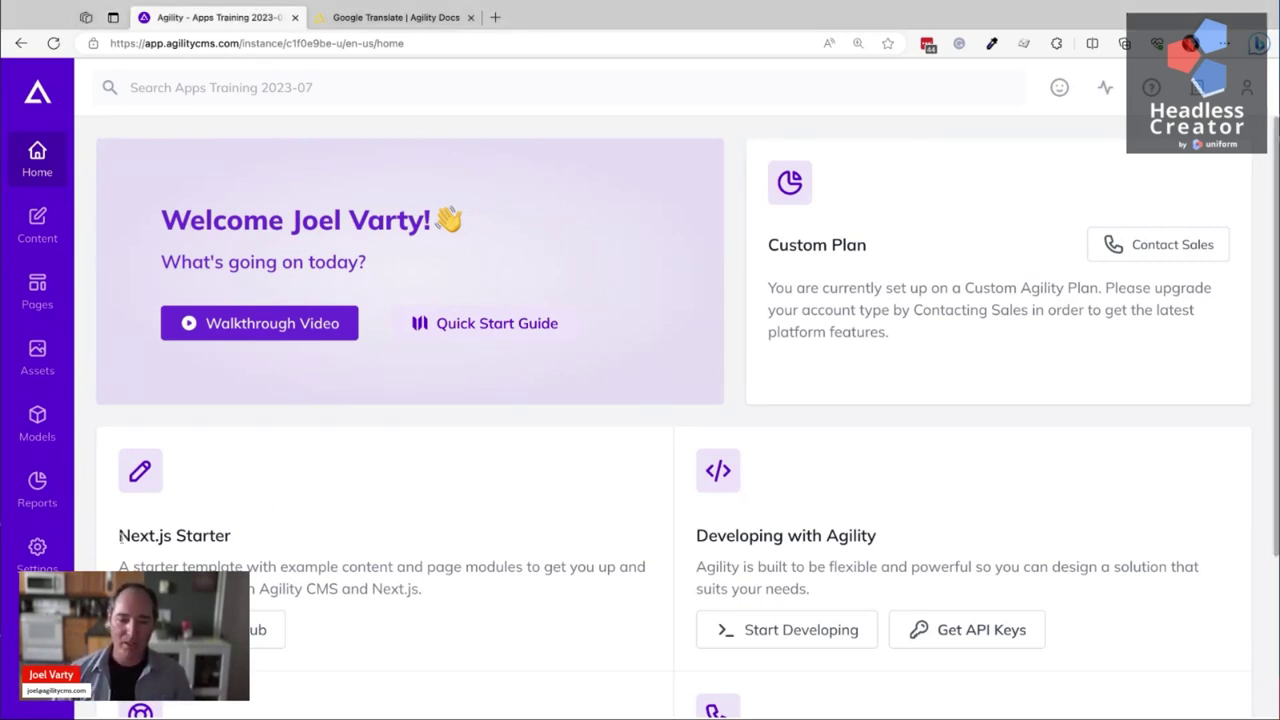
- Open the instance's Locales settings and examine the language code of the English locale
{"action": "left_click", "coordinate": [28, 560]}
{"action": "left_click", "coordinate": [110, 277]}
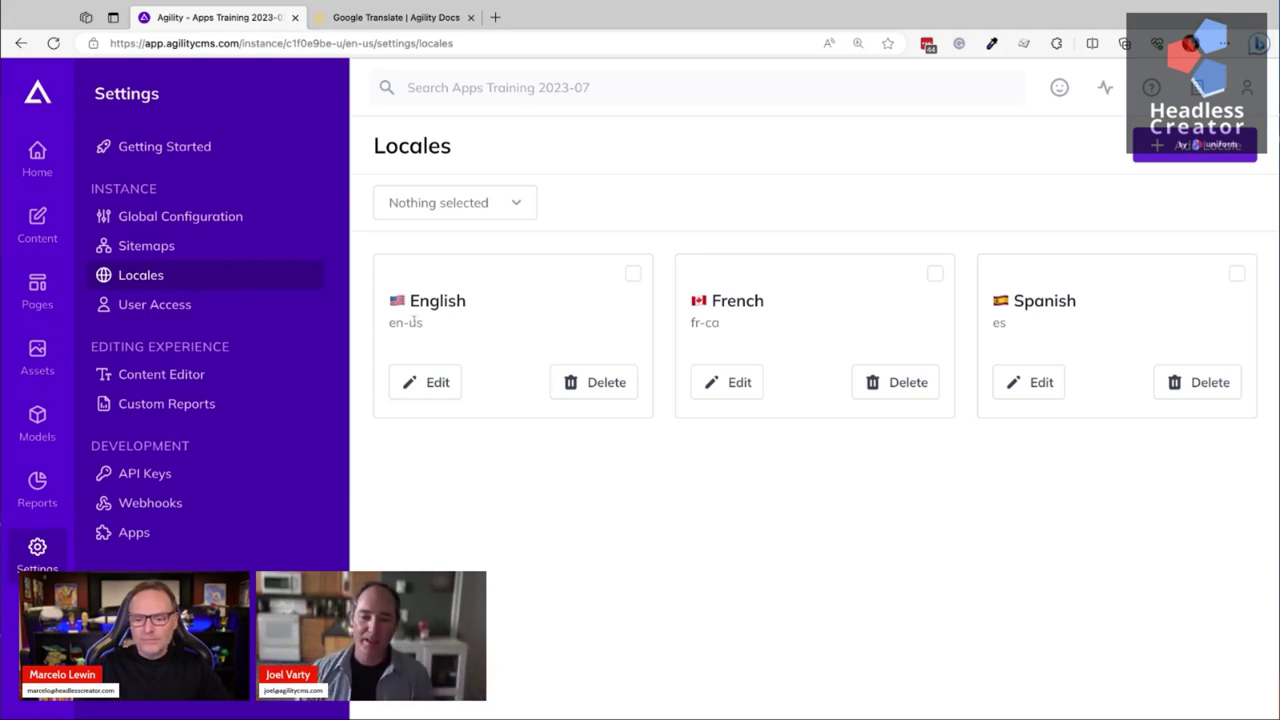
{"action": "left_click_drag", "start_coordinate": [404, 322], "coordinate": [389, 323]}
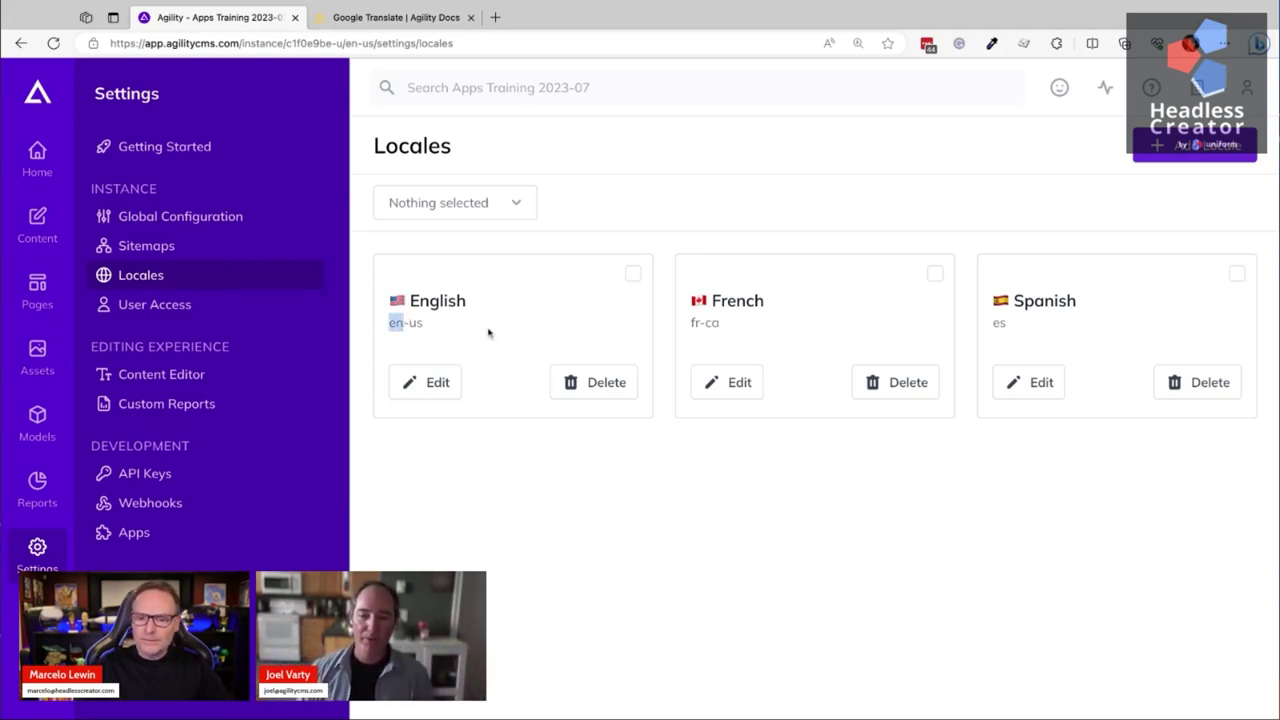
{"action": "left_click", "coordinate": [489, 332]}
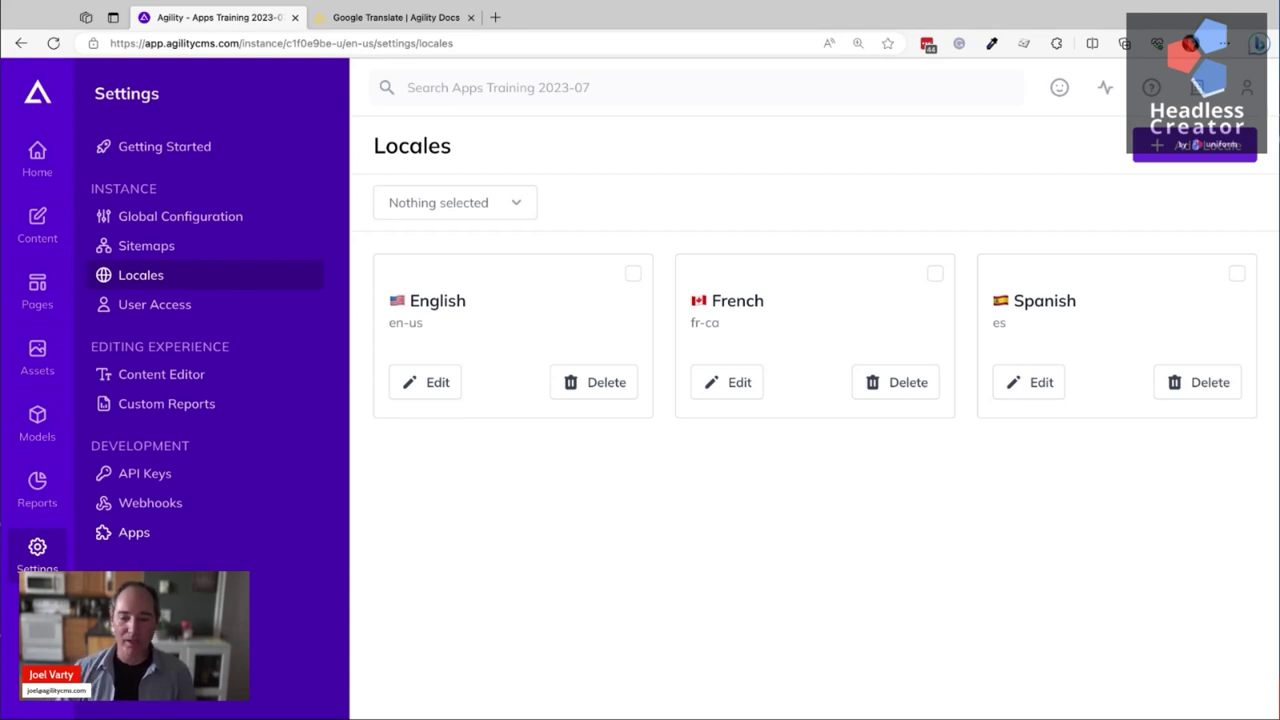
- Browse the installable apps in the Apps settings and open the Google Translate app for installation
{"action": "left_click", "coordinate": [251, 530]}
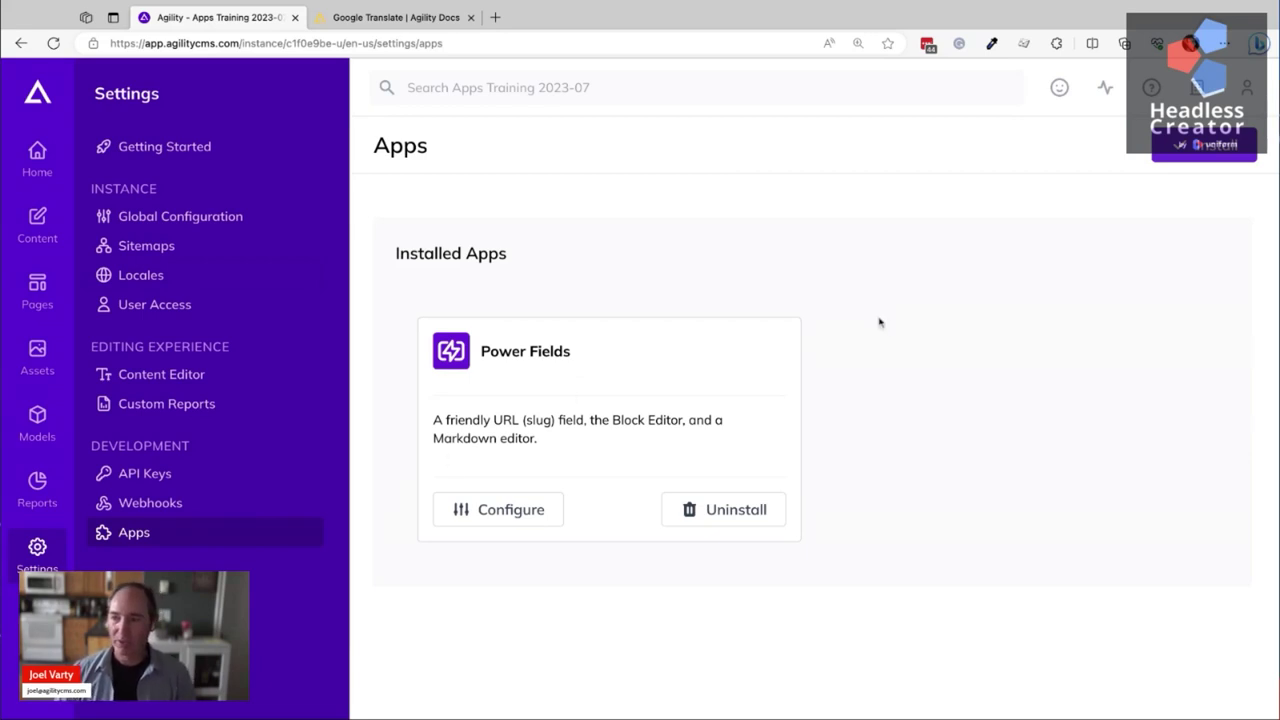
{"action": "left_click", "coordinate": [1214, 150]}
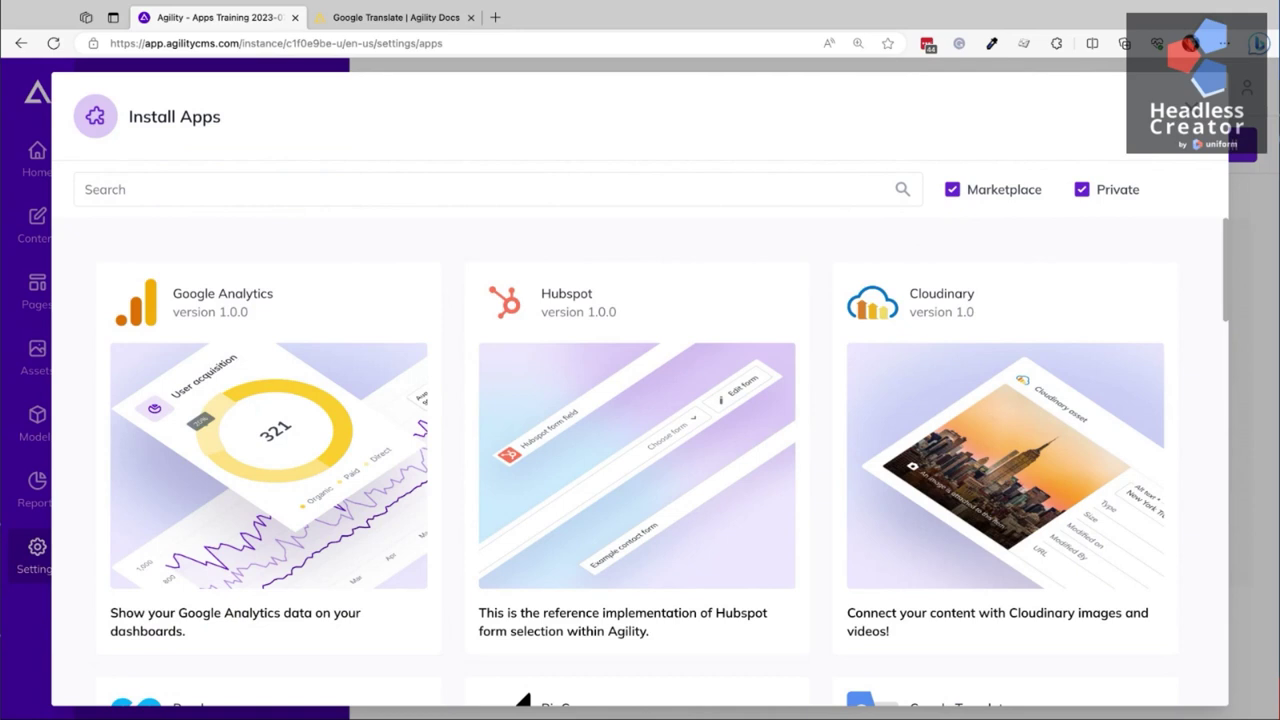
{"action": "scroll", "coordinate": [638, 460], "scroll_direction": "down", "scroll_amount": 2}
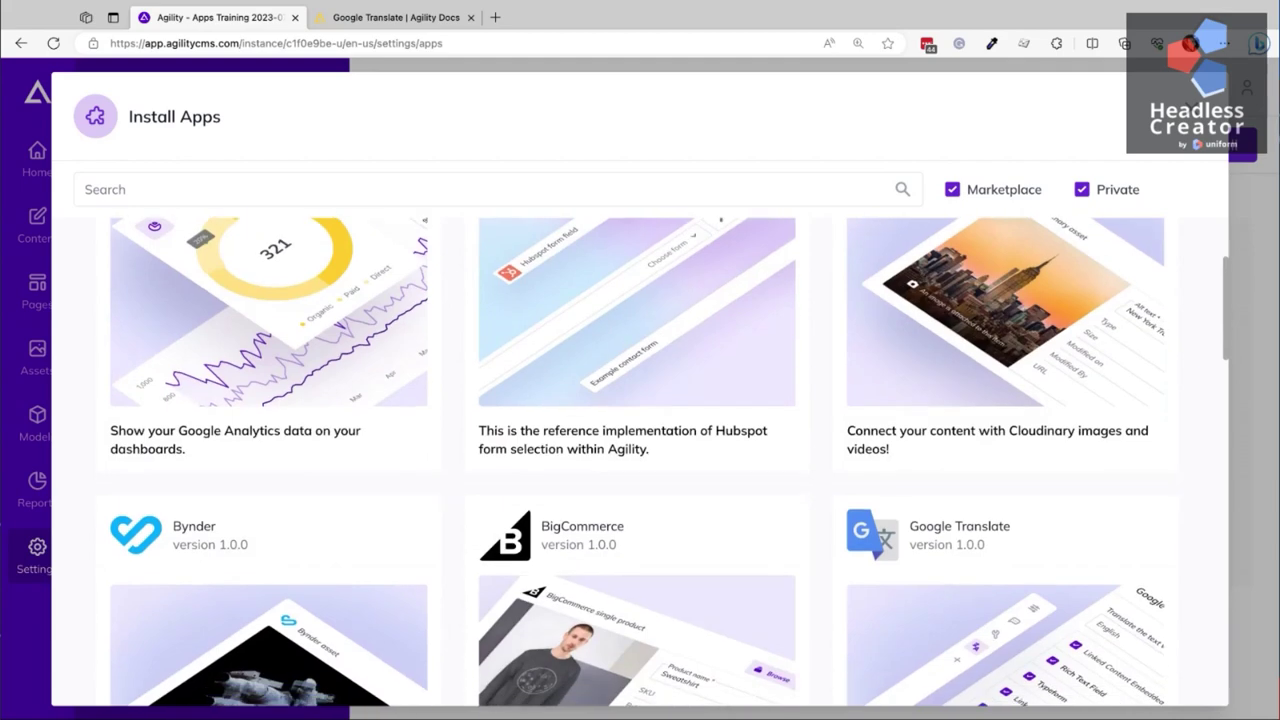
{"action": "scroll", "coordinate": [563, 240], "scroll_direction": "down", "scroll_amount": 3}
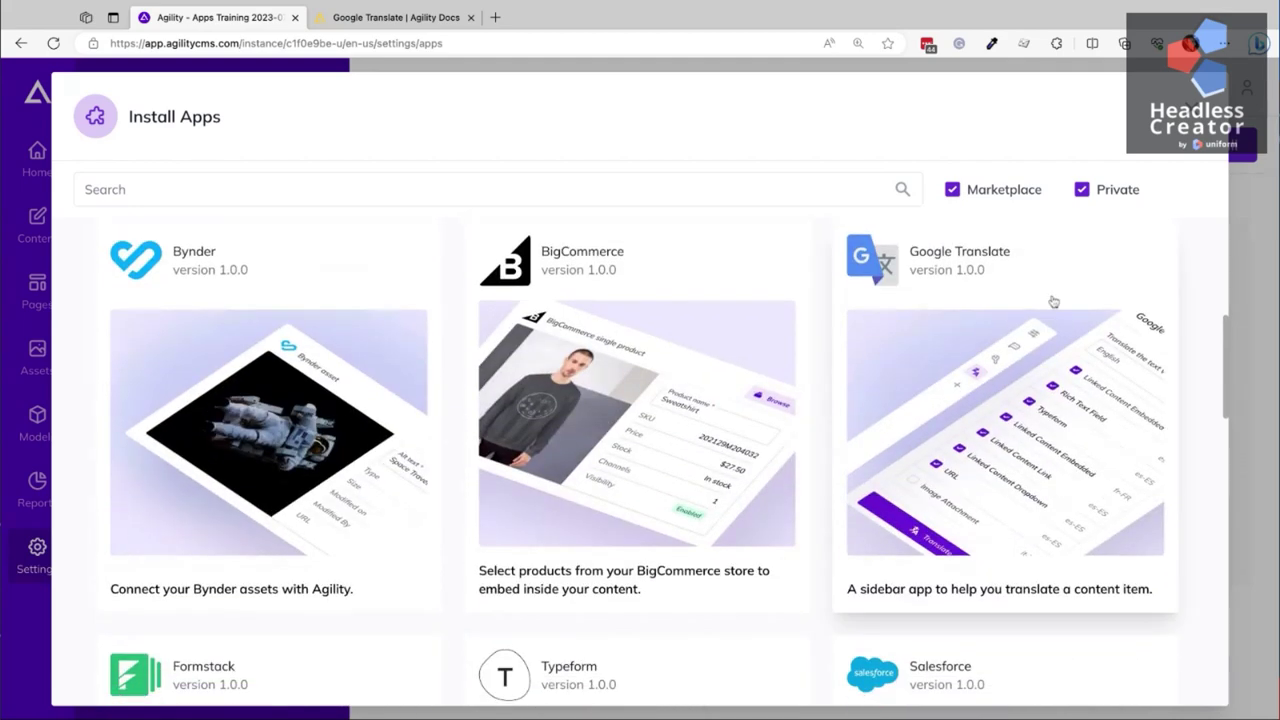
{"action": "left_click", "coordinate": [1053, 301]}
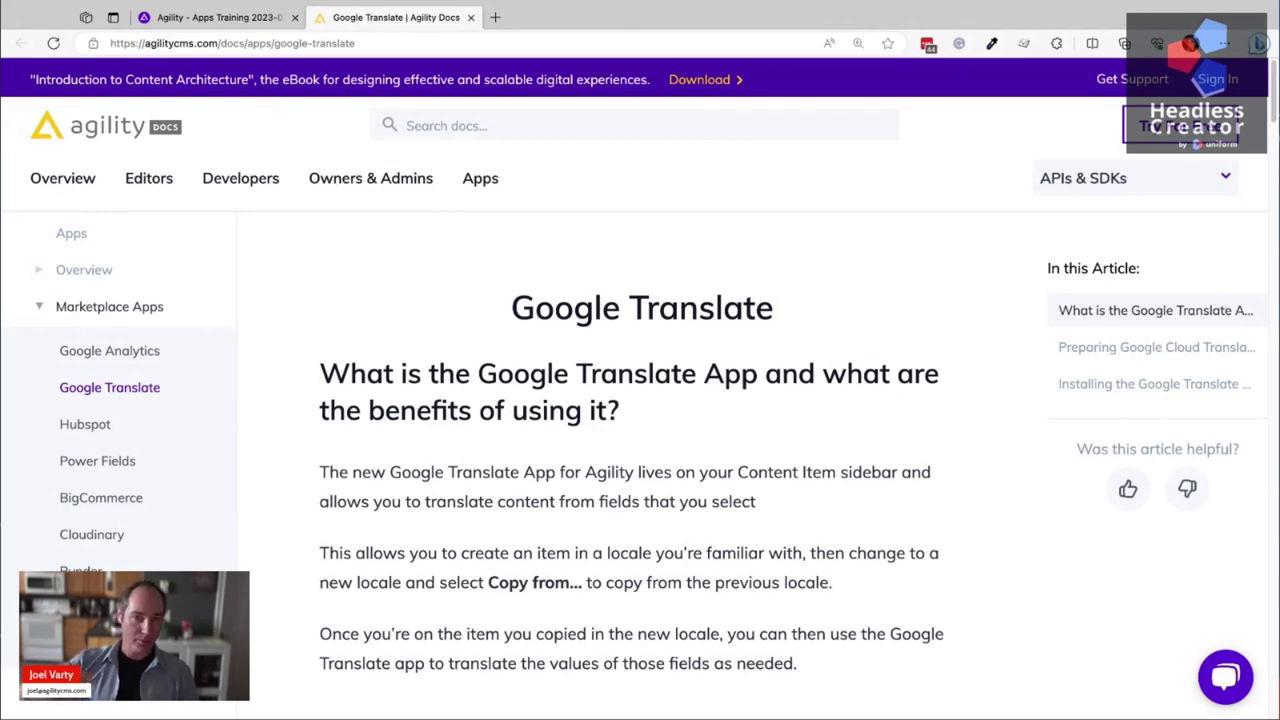
- Read the introduction of the Google Translate app documentation, covering what the app does and its benefits
{"action": "scroll", "coordinate": [457, 323], "scroll_direction": "down", "scroll_amount": 2}
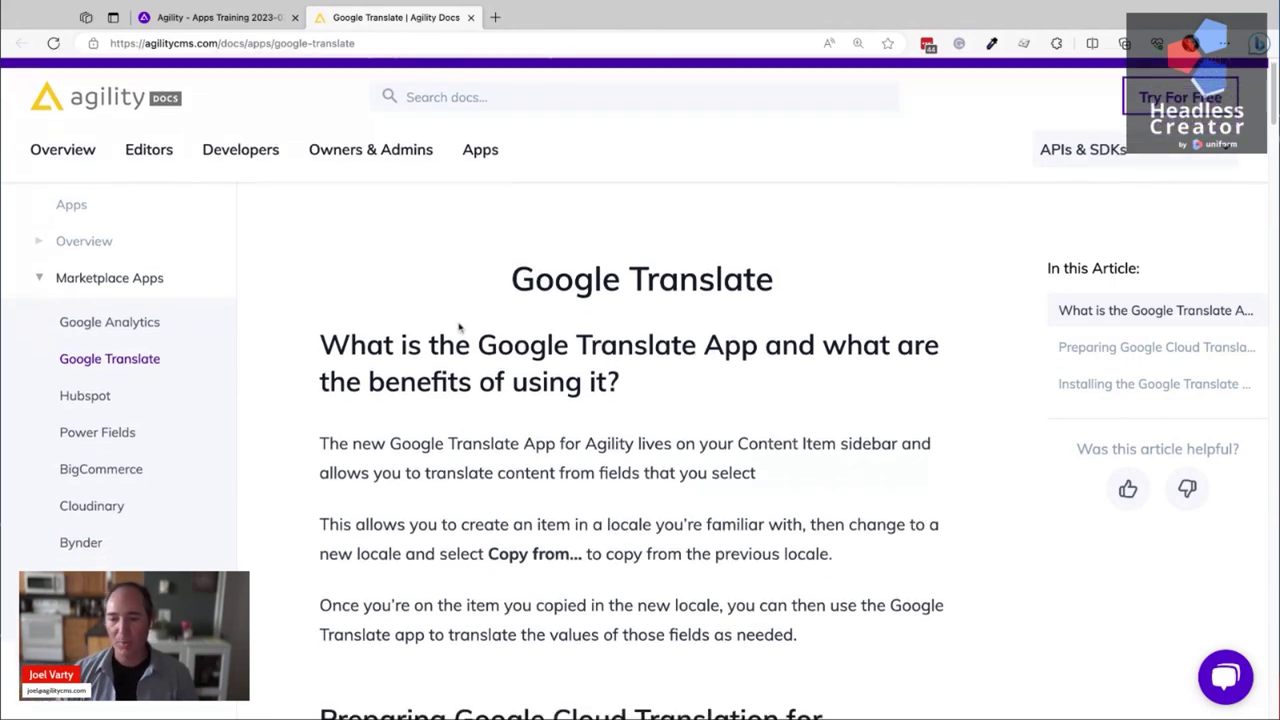
{"action": "scroll", "coordinate": [389, 344], "scroll_direction": "down", "scroll_amount": 3}
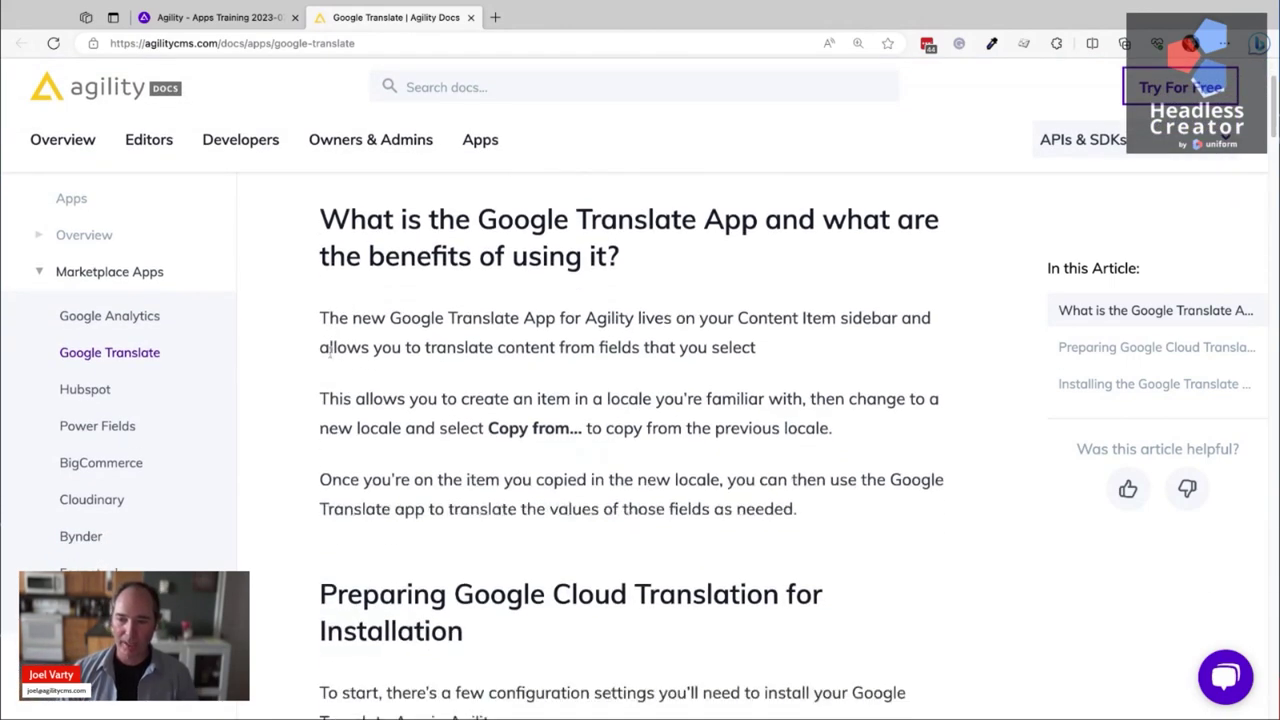
{"action": "scroll", "coordinate": [338, 358], "scroll_direction": "up", "scroll_amount": 2}
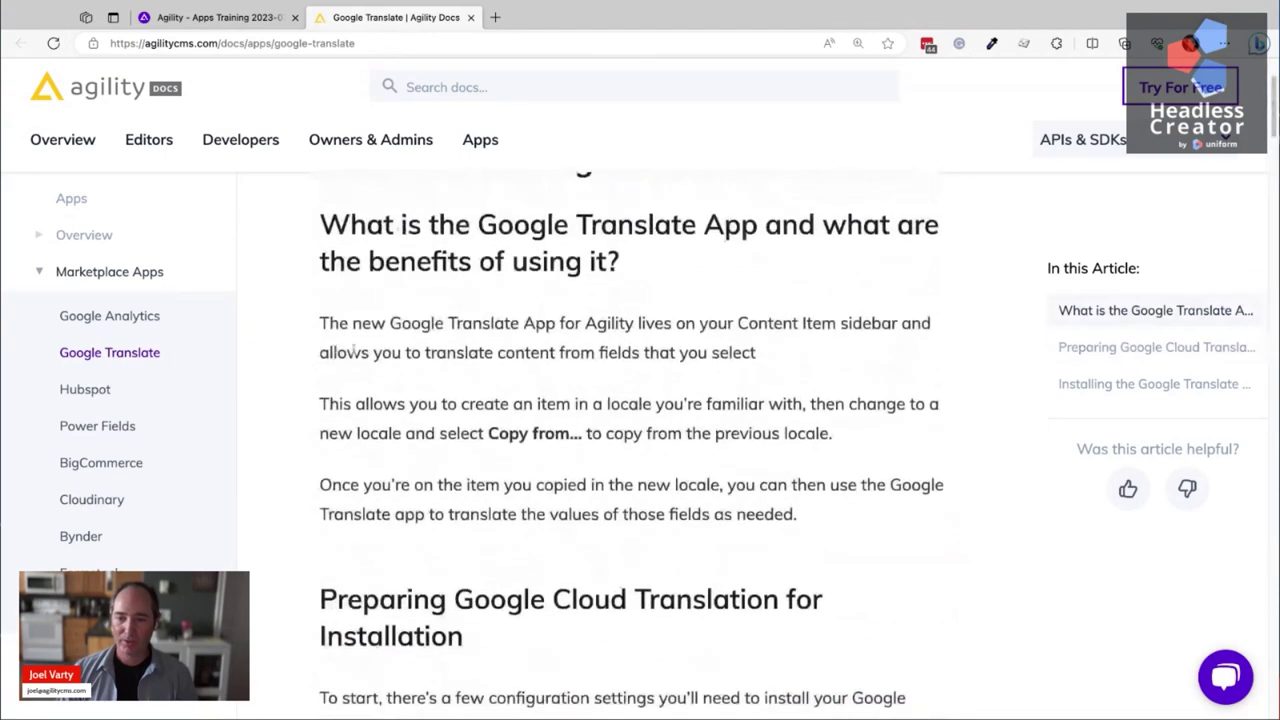
{"action": "scroll", "coordinate": [345, 362], "scroll_direction": "down", "scroll_amount": 5}
{"action": "scroll", "coordinate": [350, 363], "scroll_direction": "up", "scroll_amount": 1}
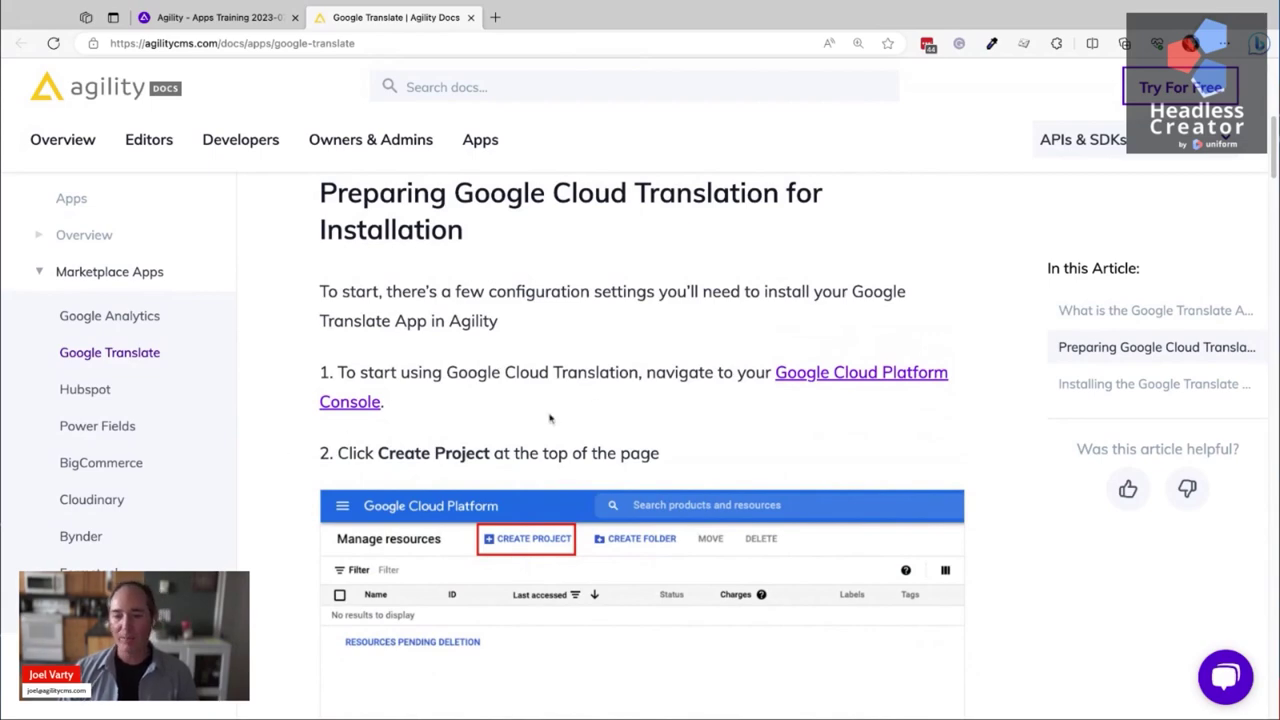
- Read the documented Google Cloud preparation, from project creation to the service account key, through to the start of the app installation section
{"action": "scroll", "coordinate": [551, 420], "scroll_direction": "down", "scroll_amount": 1}
{"action": "scroll", "coordinate": [306, 425], "scroll_direction": "down", "scroll_amount": 6}
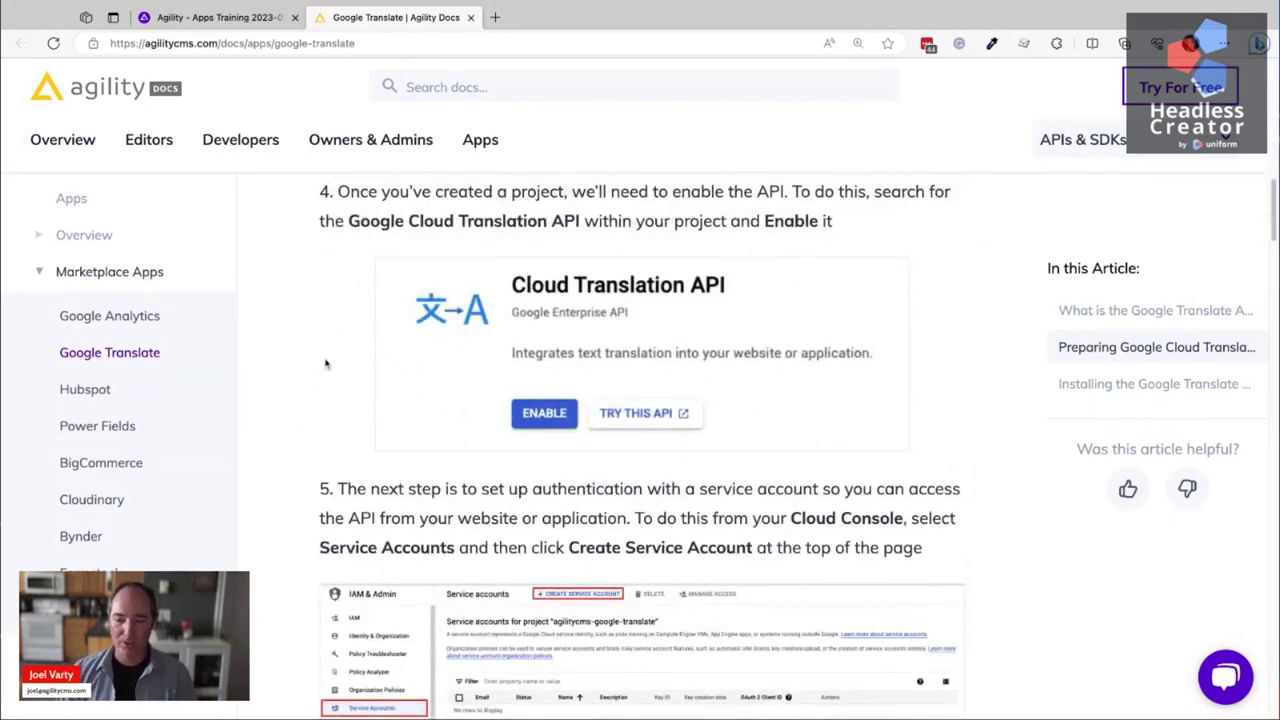
{"action": "scroll", "coordinate": [324, 380], "scroll_direction": "down", "scroll_amount": 1}
{"action": "scroll", "coordinate": [322, 396], "scroll_direction": "down", "scroll_amount": 2}
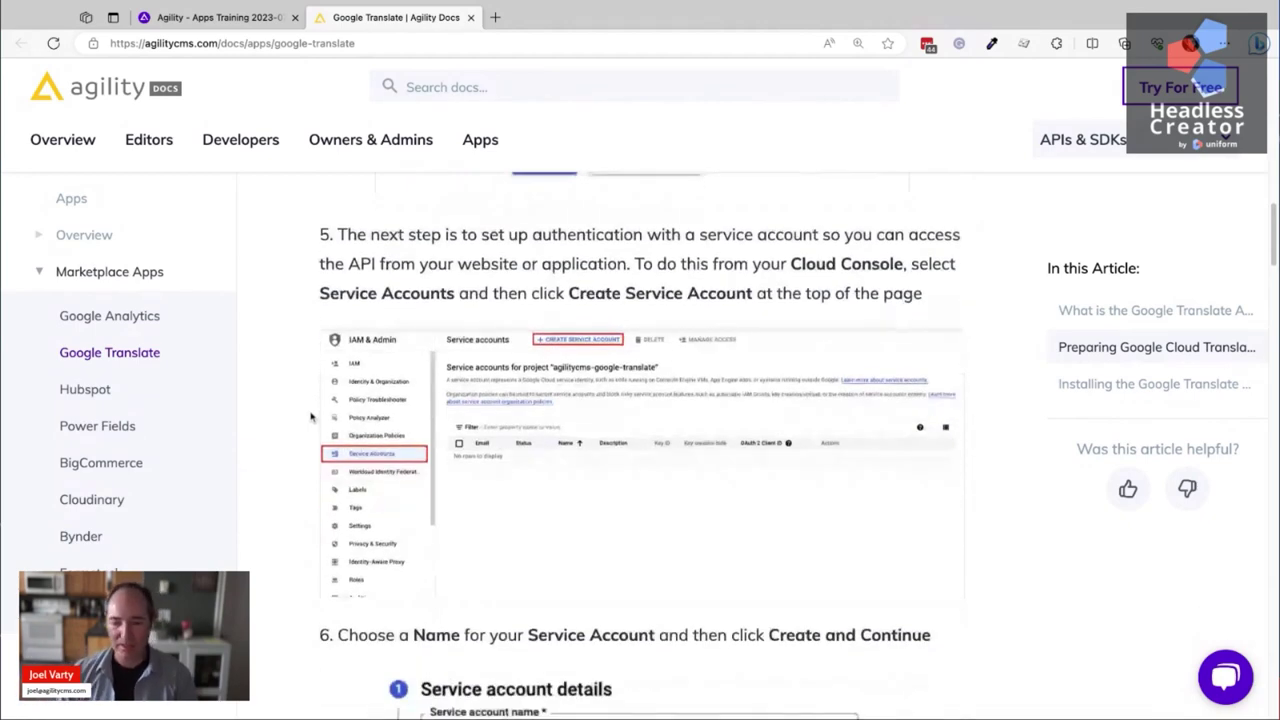
{"action": "scroll", "coordinate": [312, 417], "scroll_direction": "down", "scroll_amount": 1}
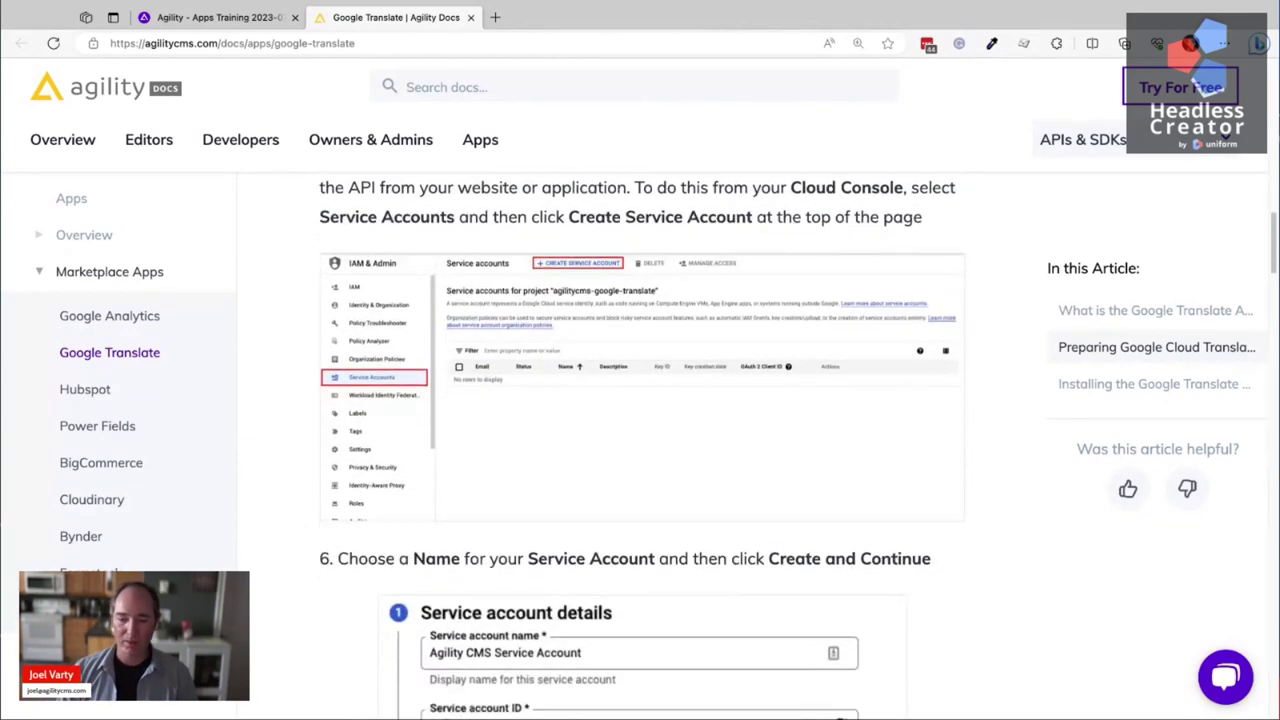
{"action": "scroll", "coordinate": [643, 450], "scroll_direction": "down", "scroll_amount": 3}
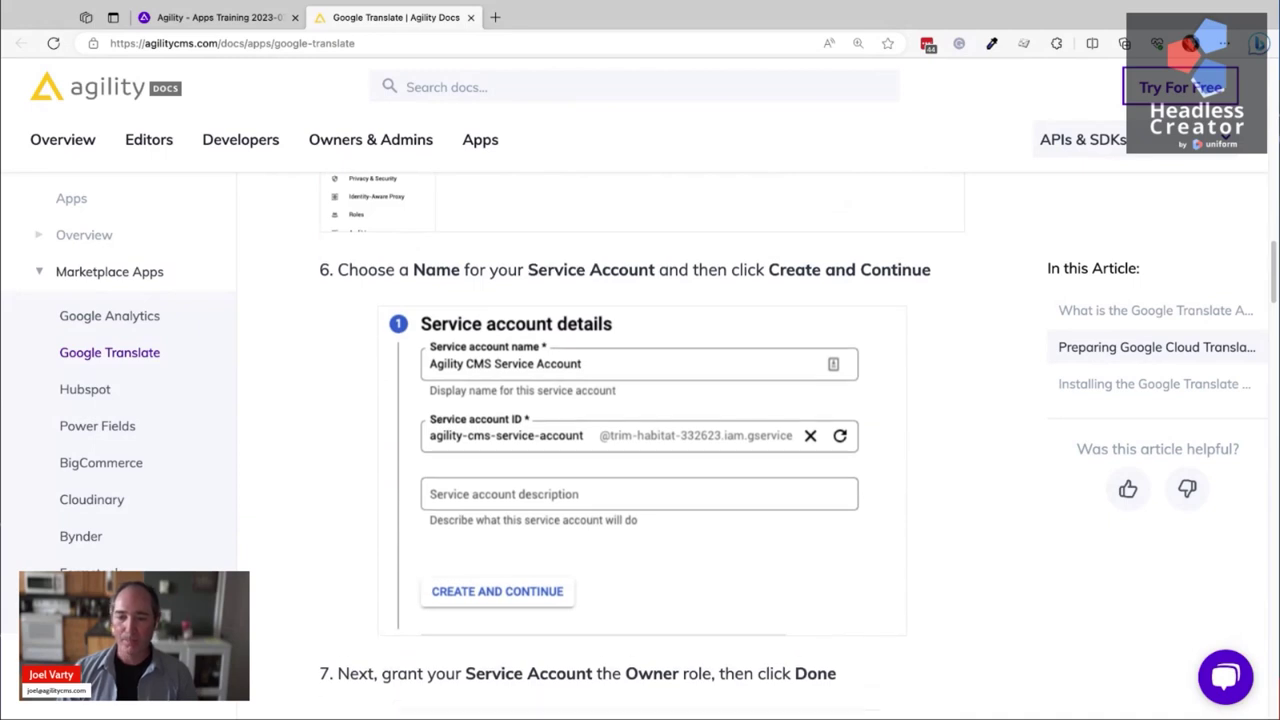
{"action": "scroll", "coordinate": [643, 442], "scroll_direction": "down", "scroll_amount": 3}
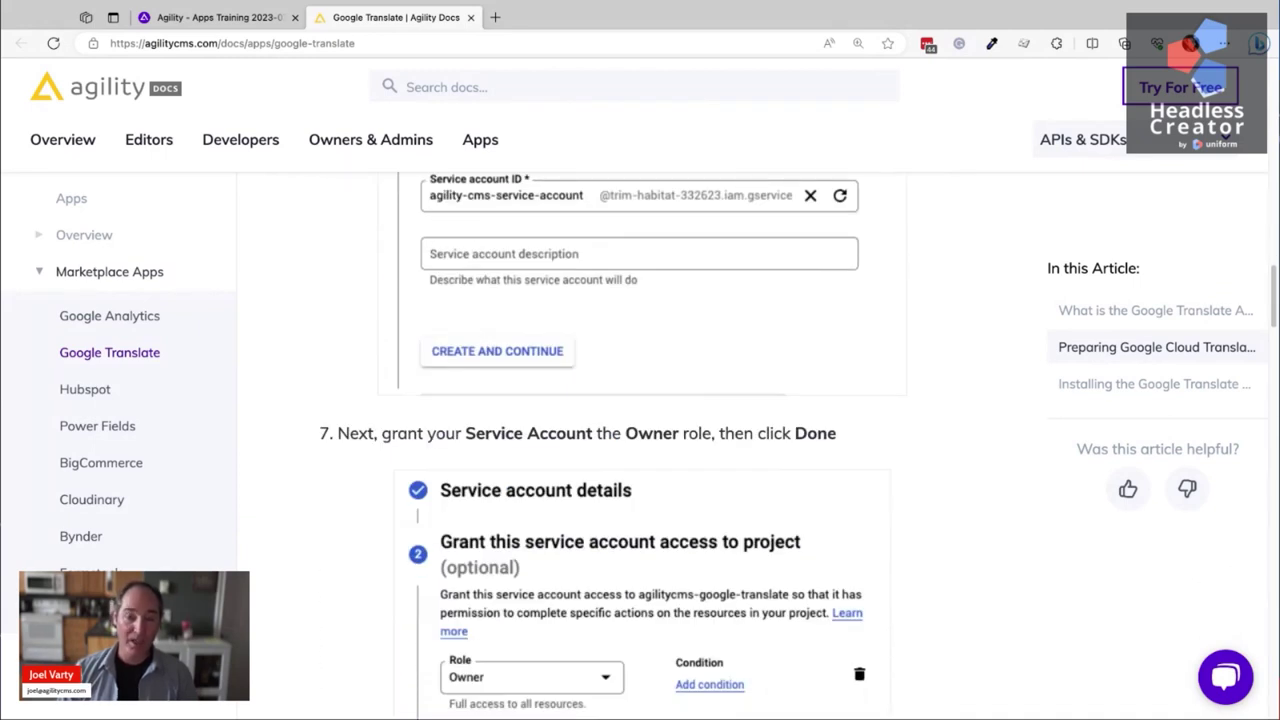
{"action": "scroll", "coordinate": [643, 442], "scroll_direction": "down", "scroll_amount": 2}
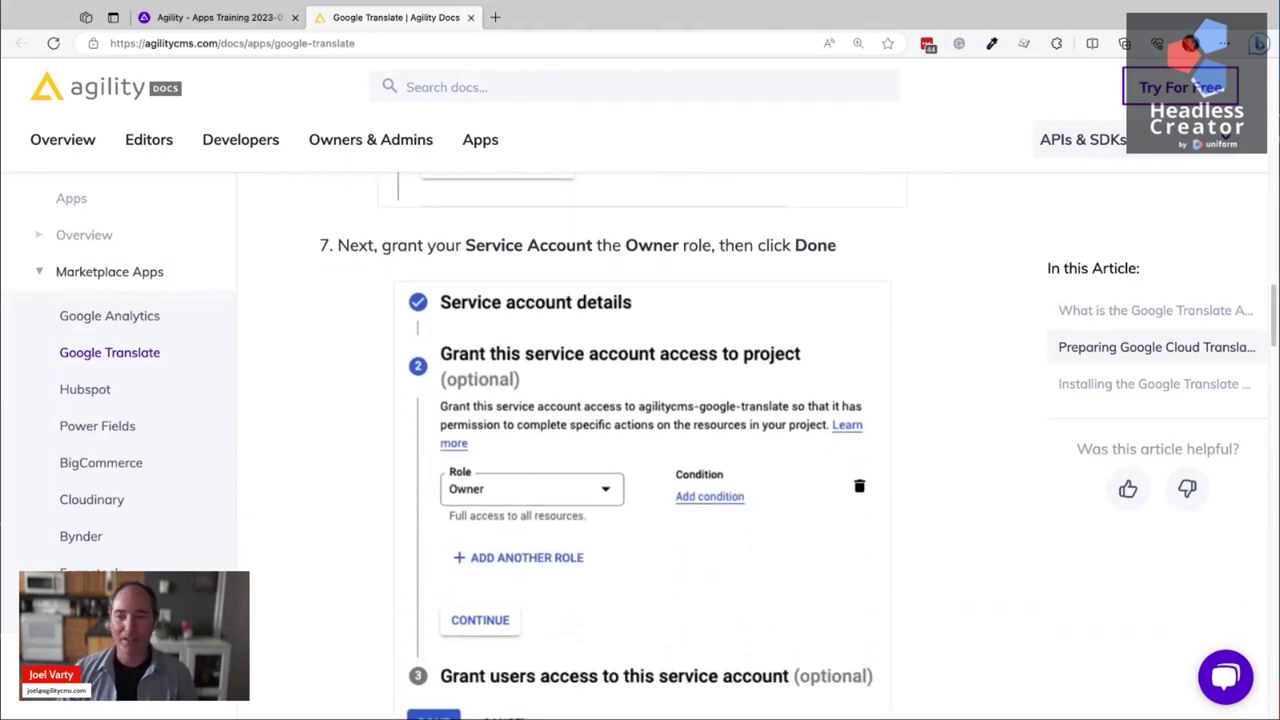
{"action": "scroll", "coordinate": [643, 442], "scroll_direction": "down", "scroll_amount": 1}
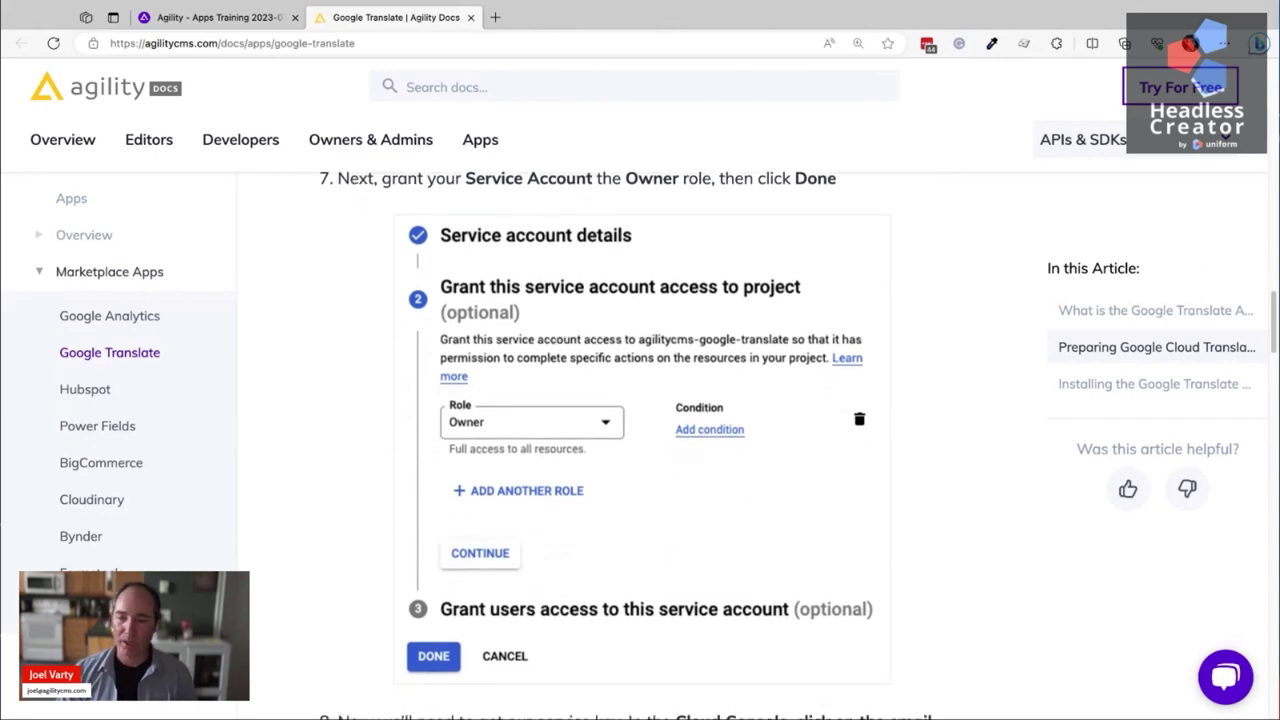
{"action": "scroll", "coordinate": [643, 442], "scroll_direction": "down", "scroll_amount": 1}
{"action": "scroll", "coordinate": [298, 446], "scroll_direction": "down", "scroll_amount": 4}
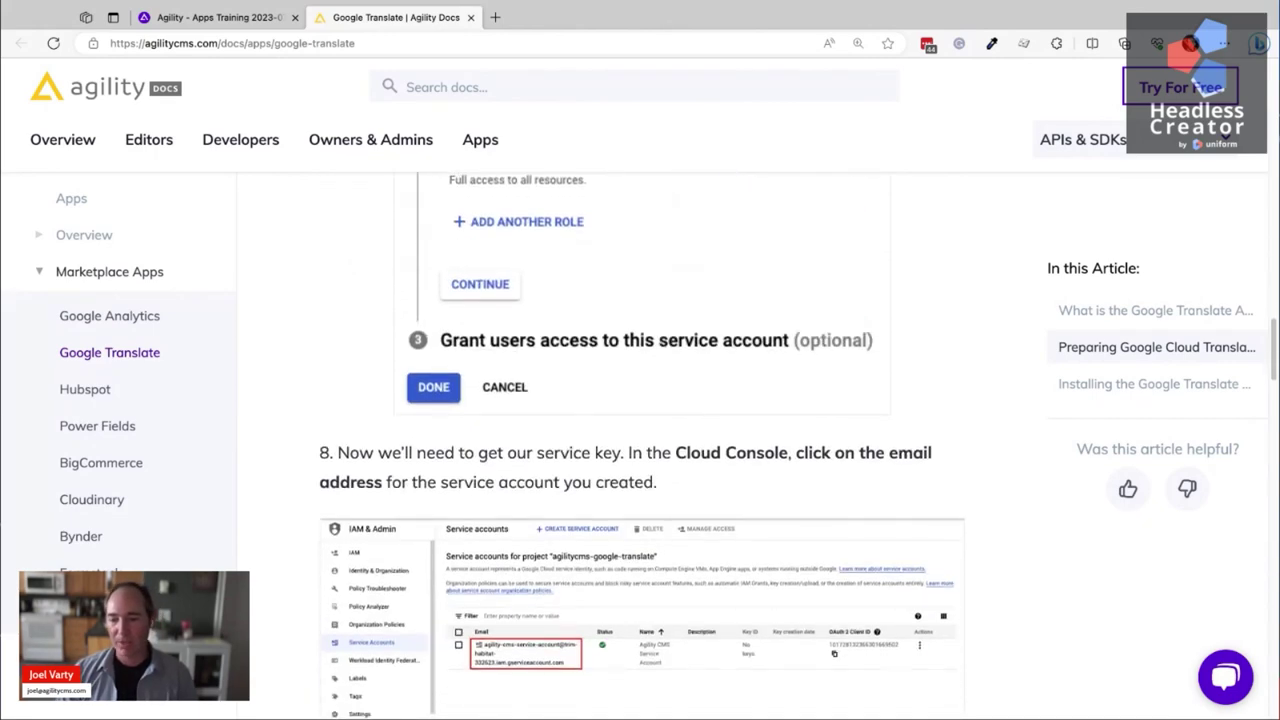
{"action": "scroll", "coordinate": [298, 446], "scroll_direction": "down", "scroll_amount": 3}
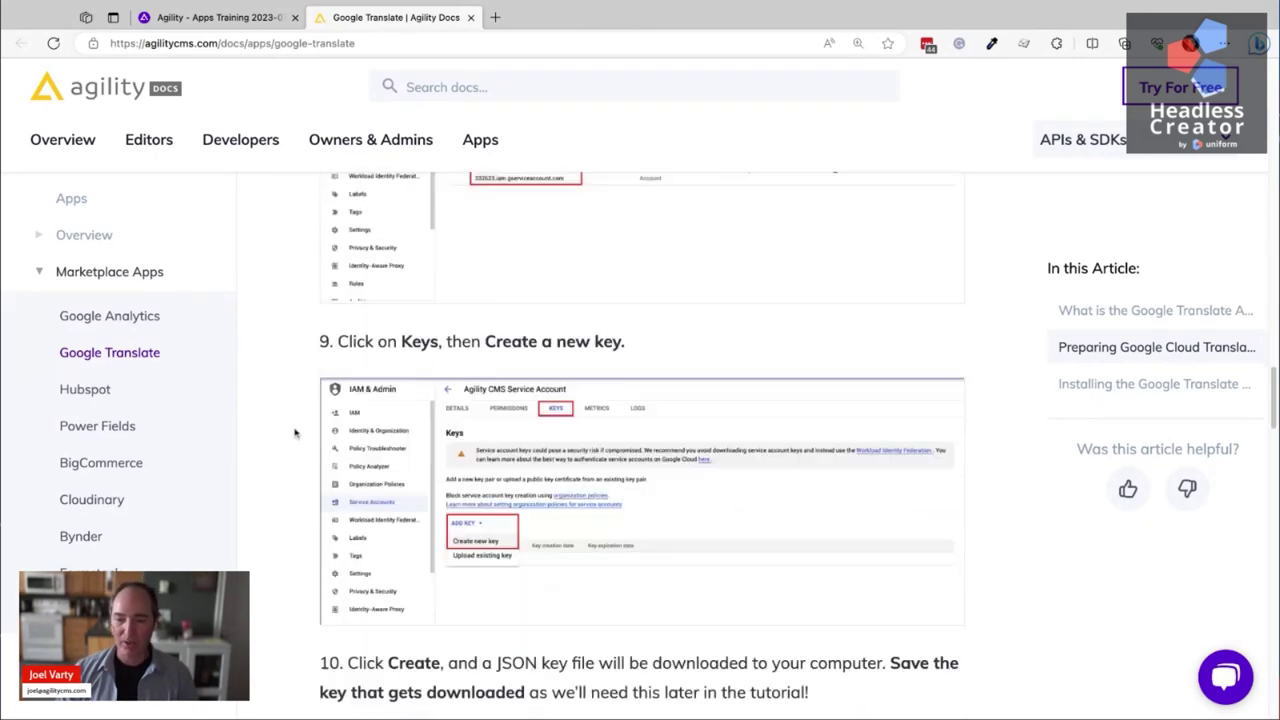
{"action": "scroll", "coordinate": [294, 433], "scroll_direction": "down", "scroll_amount": 2}
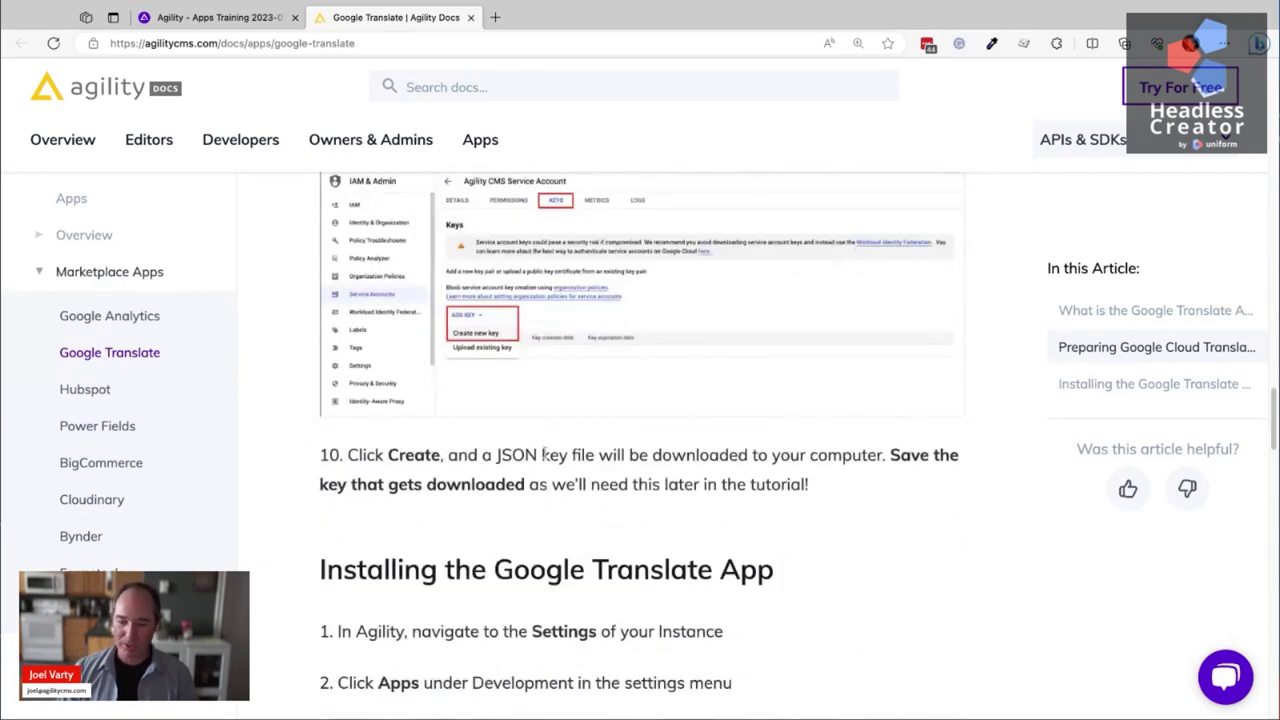
{"action": "scroll", "coordinate": [546, 445], "scroll_direction": "down", "scroll_amount": 3}
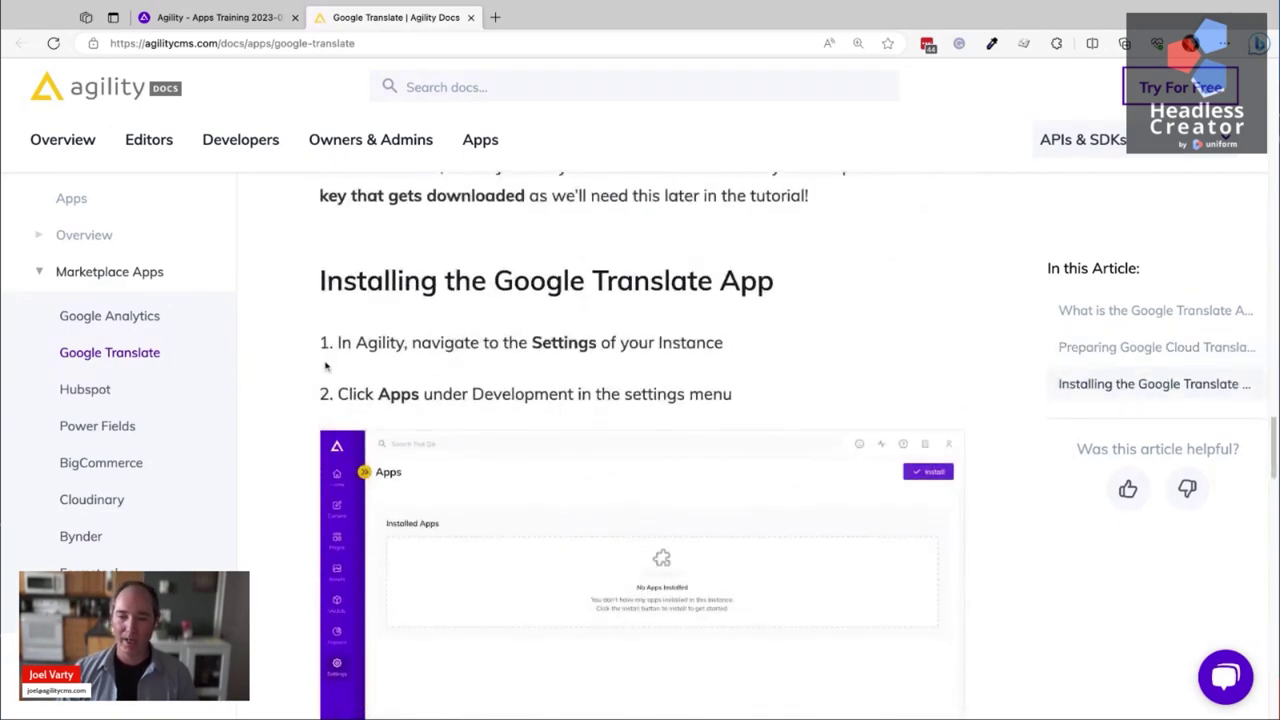
{"action": "scroll", "coordinate": [325, 367], "scroll_direction": "down", "scroll_amount": 1}
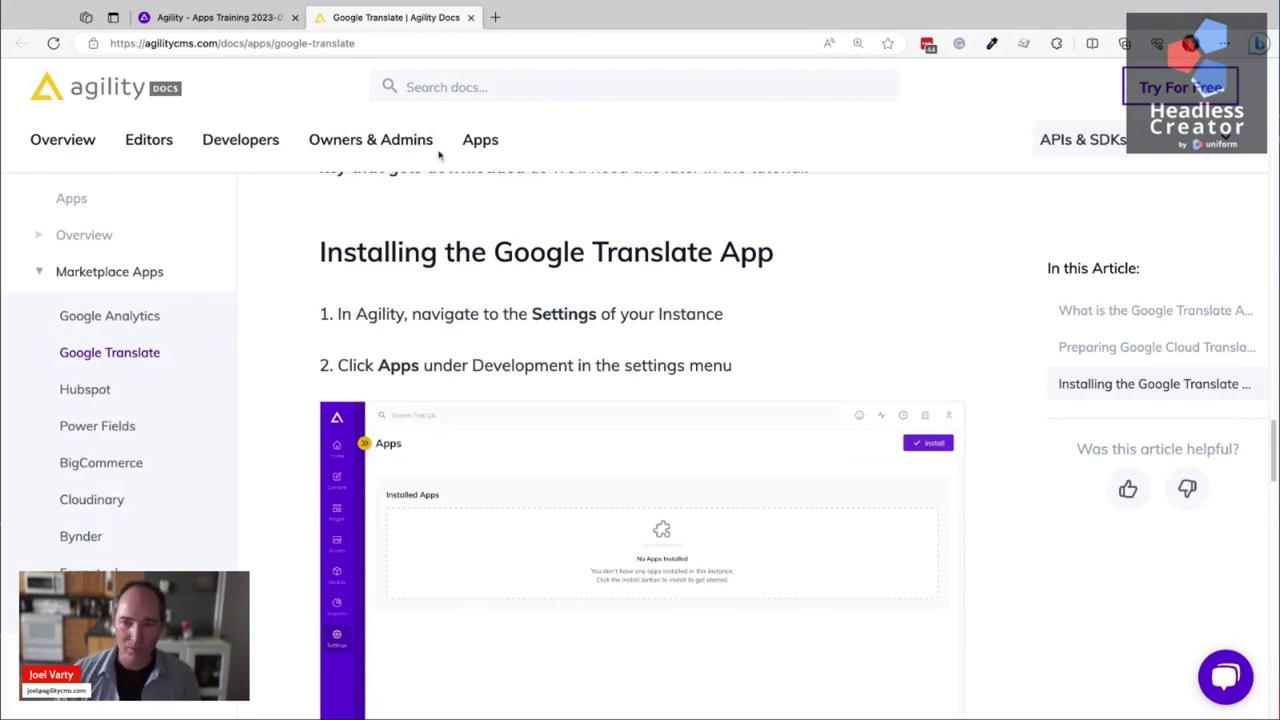
- Return to the Google Translate installation and review the app's details, description and capabilities
{"action": "left_click", "coordinate": [218, 17]}
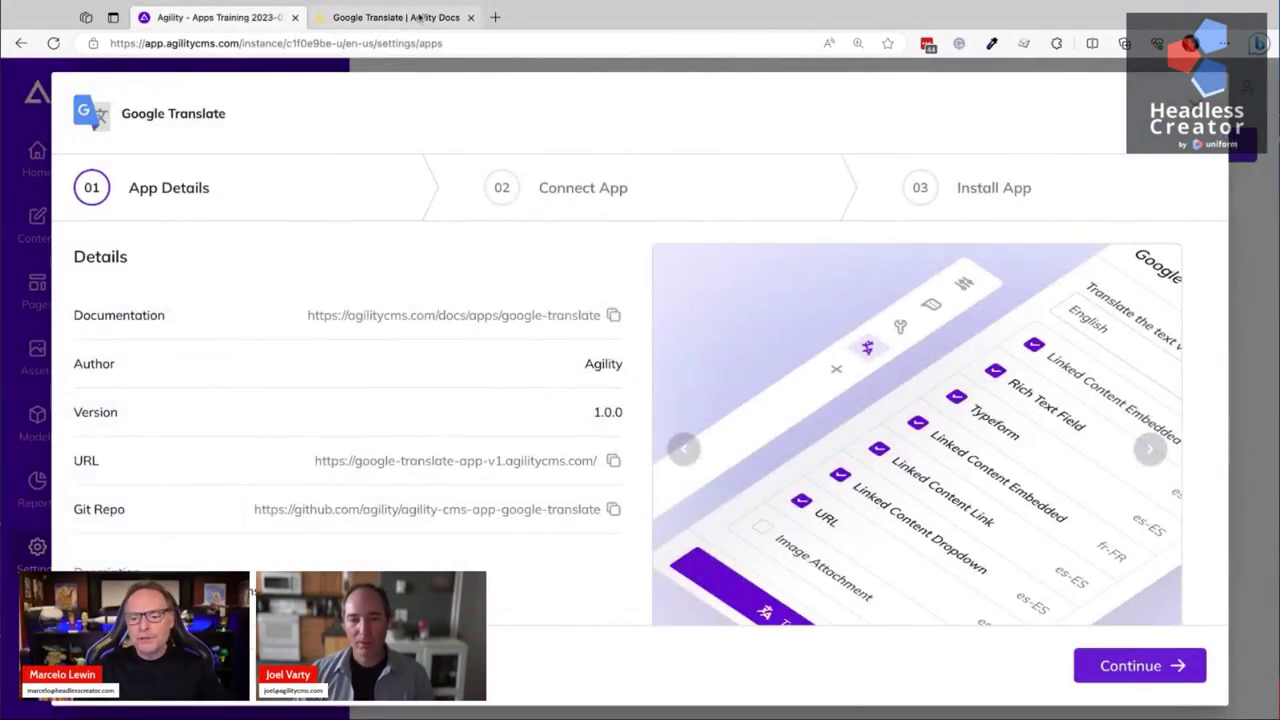
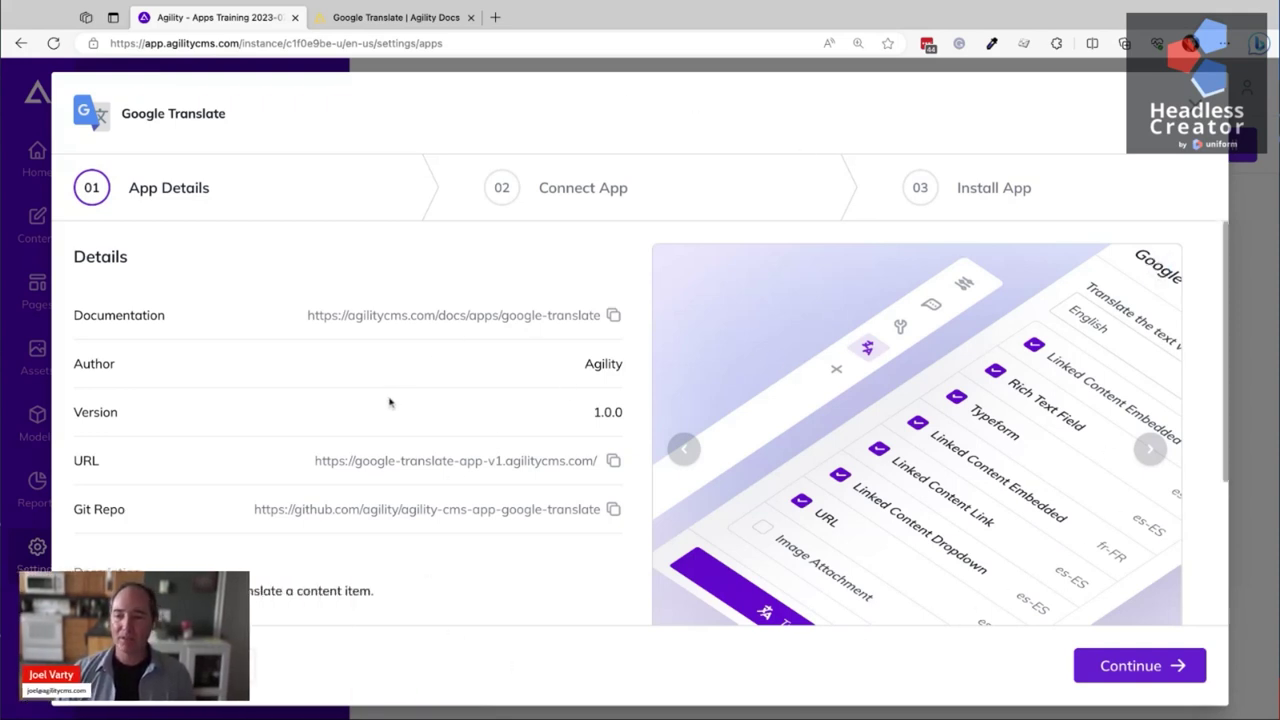
{"action": "scroll", "coordinate": [742, 346], "scroll_direction": "down", "scroll_amount": 3}
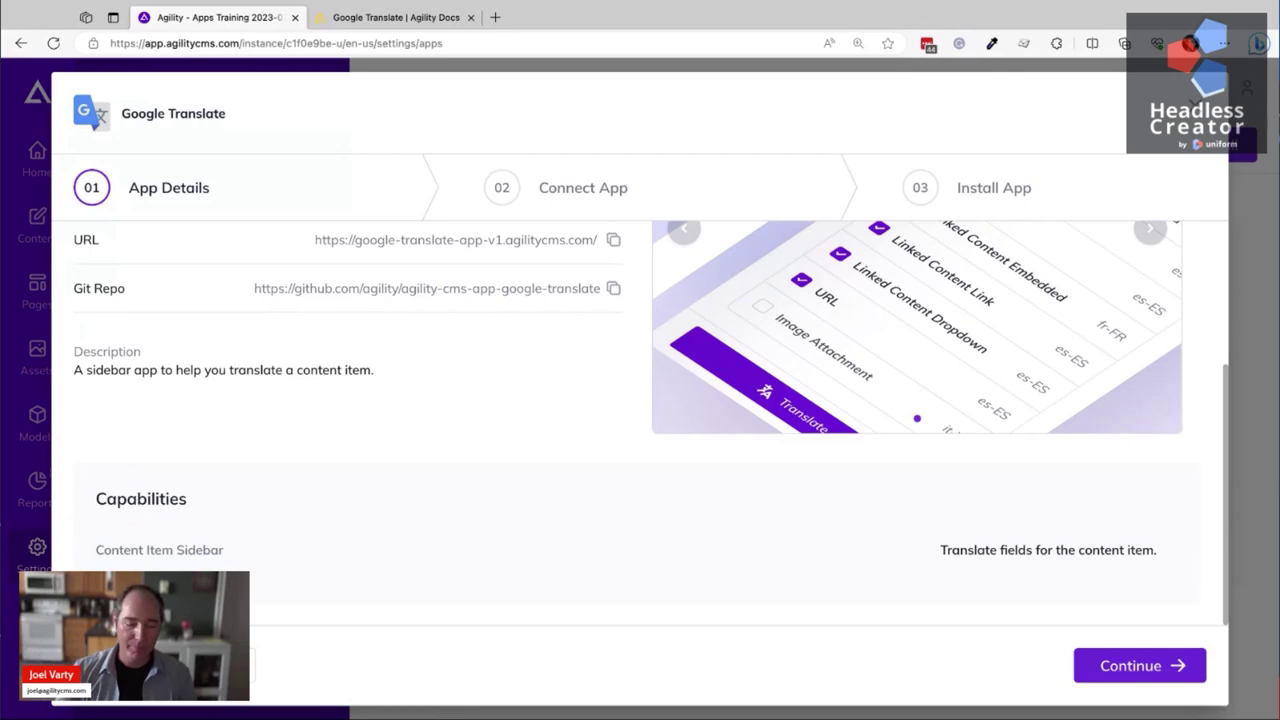
{"action": "scroll", "coordinate": [469, 574], "scroll_direction": "up", "scroll_amount": 3}
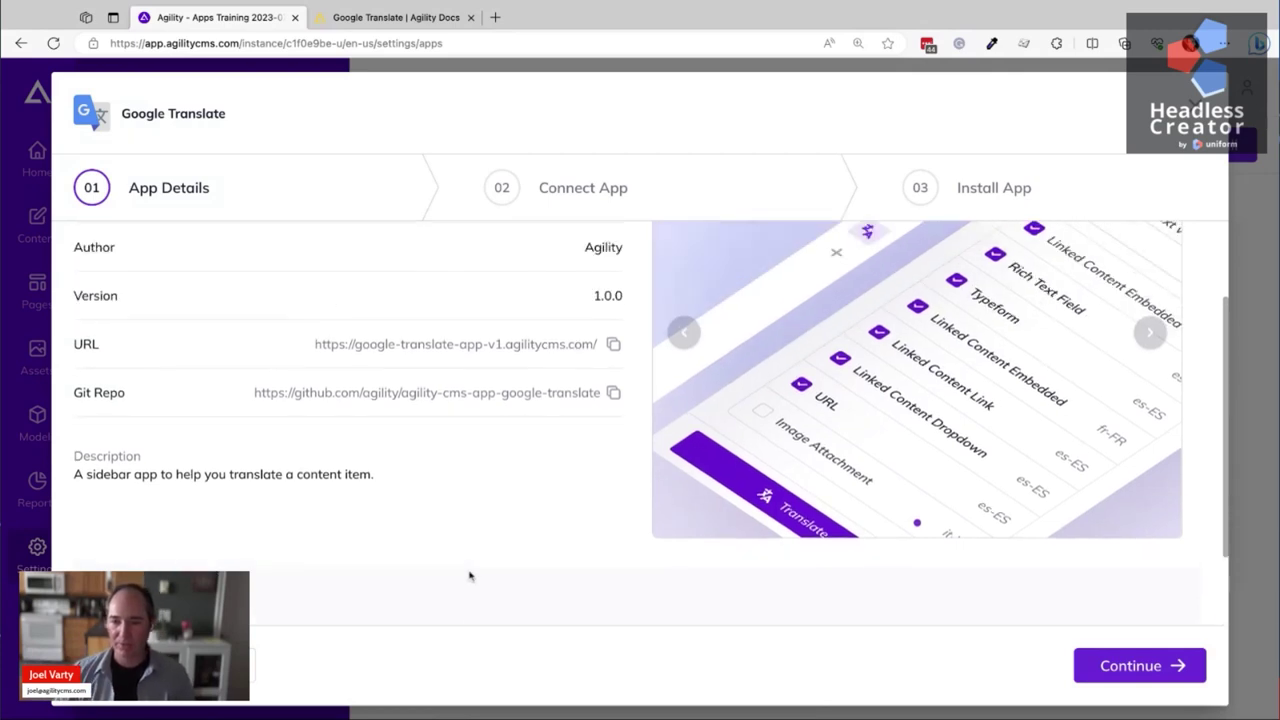
{"action": "scroll", "coordinate": [463, 477], "scroll_direction": "up", "scroll_amount": 1}
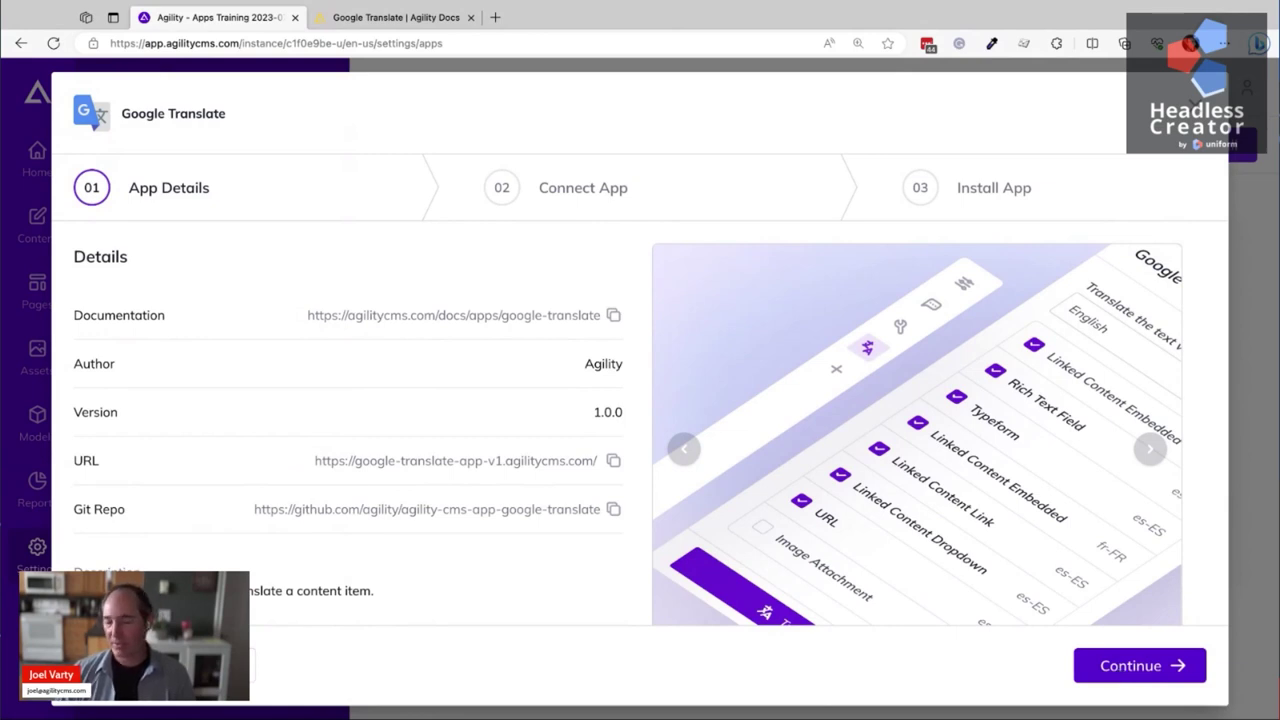
- Continue to the app's connection configuration and set the Google Cloud Project ID to agility-apps-examples
{"action": "left_click", "coordinate": [1139, 665]}
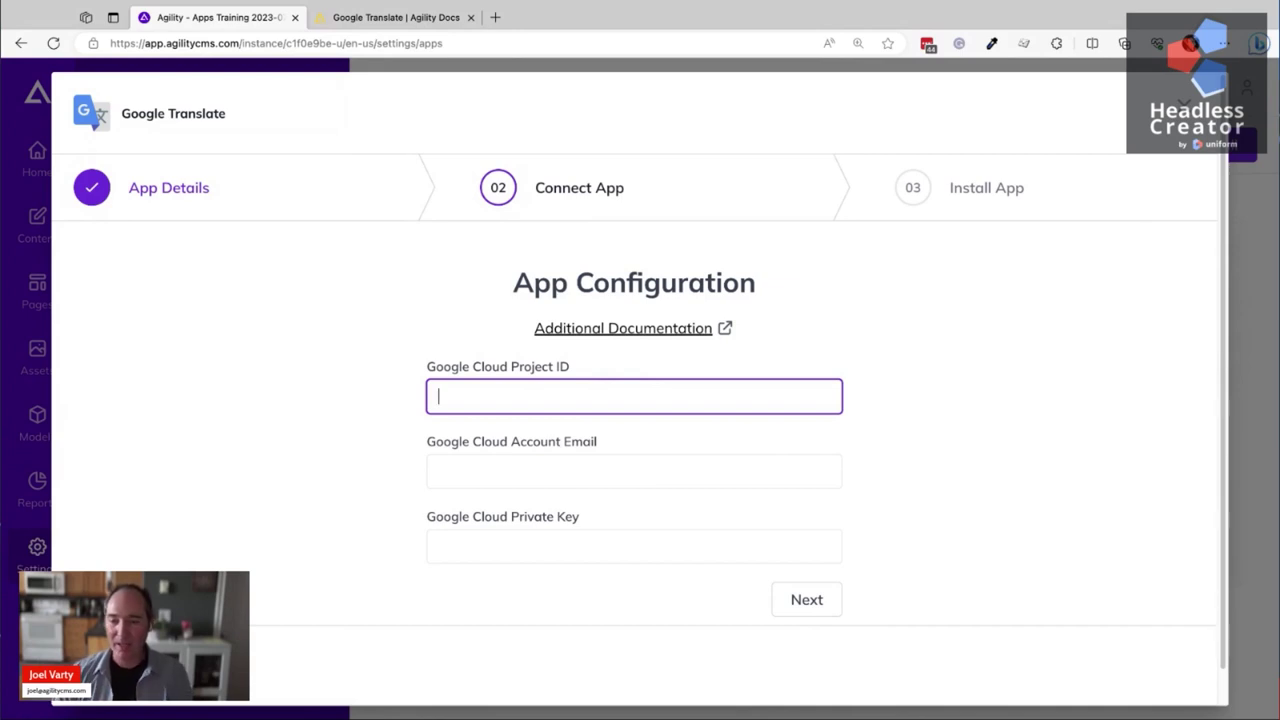
{"action": "key", "text": "super+Tab"}
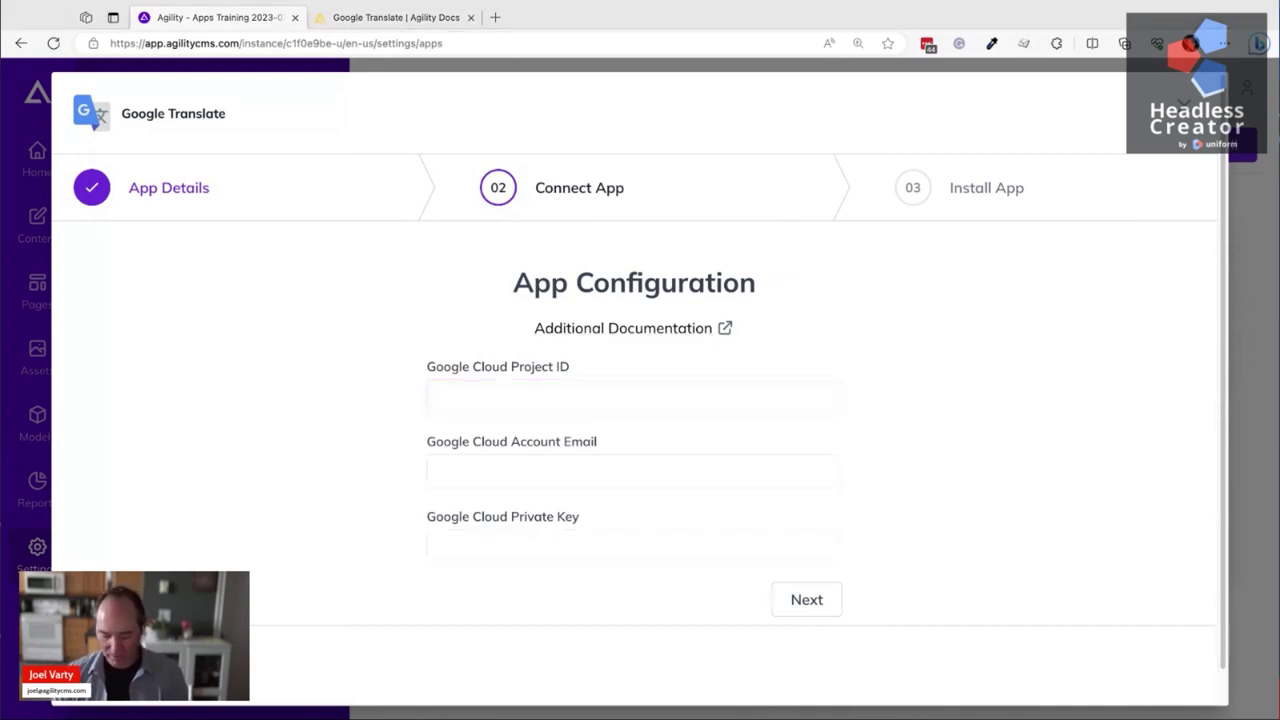
{"action": "key", "text": "super+Tab"}
{"action": "type", "text": "agility-apps-examples"}
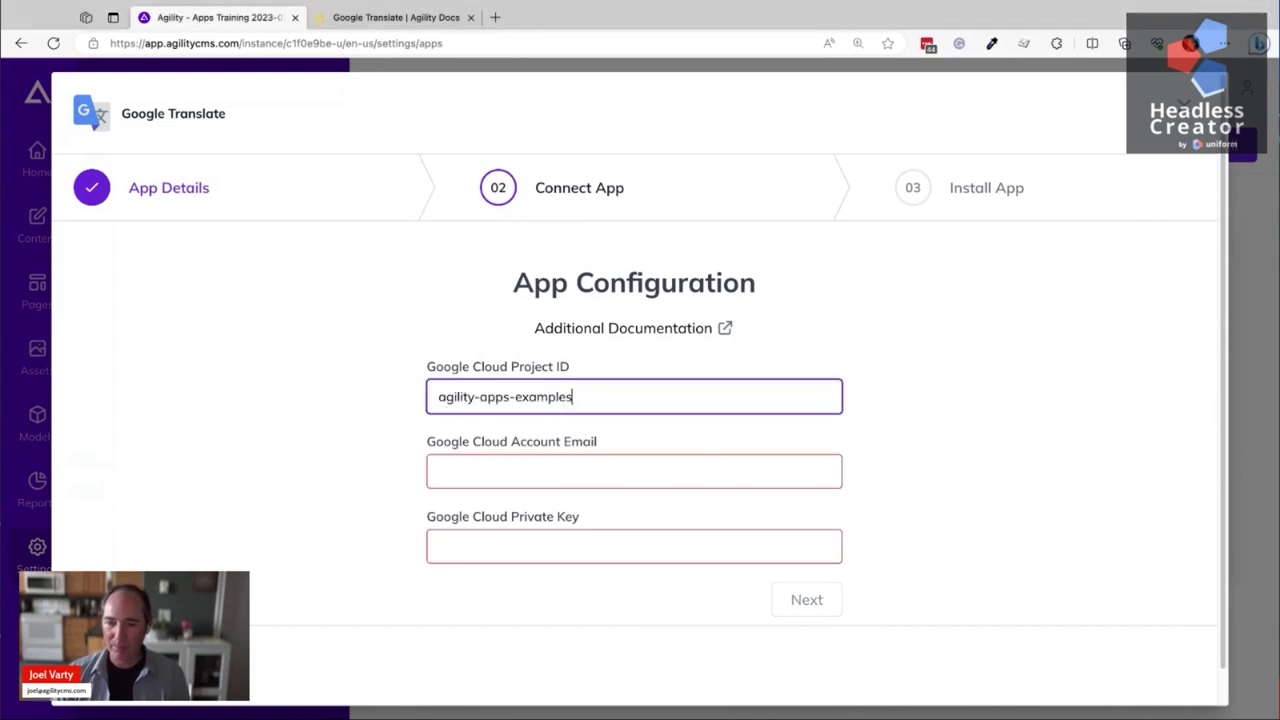
- Copy the service account's e-mail from the other application and paste it as the Google Cloud Account Email
{"action": "key", "text": "super+Tab"}
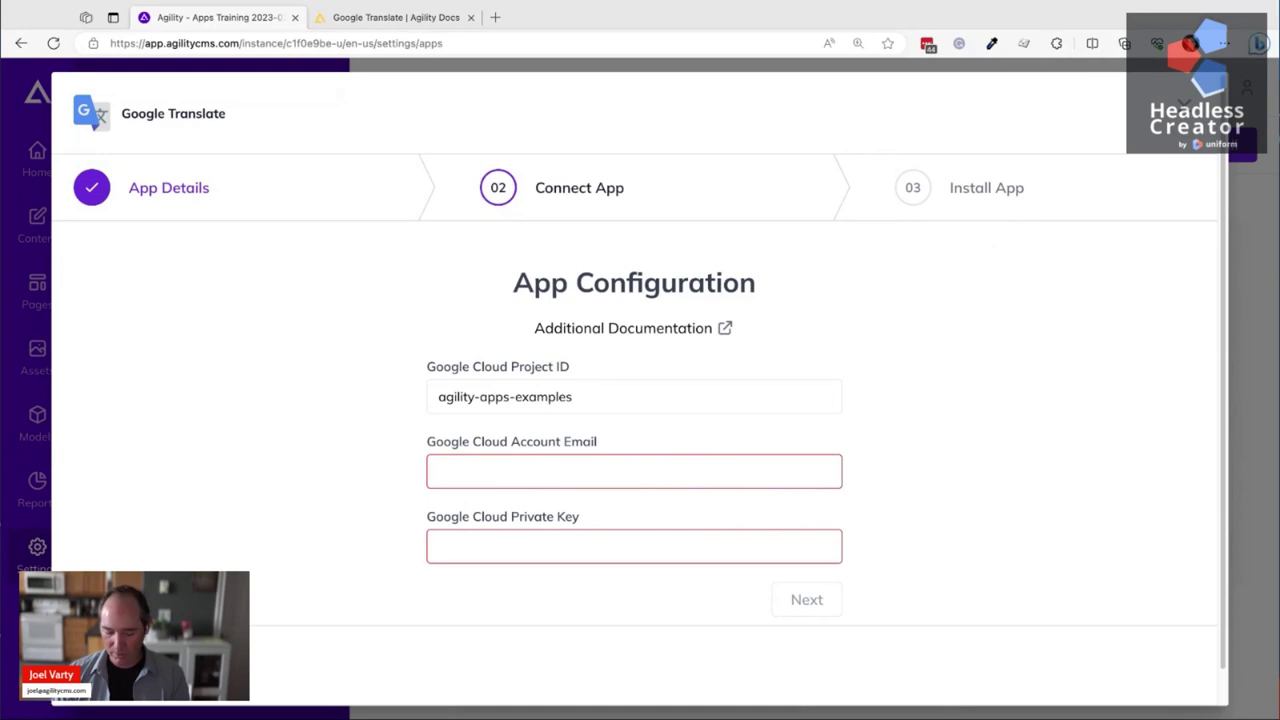
{"action": "key", "text": "super+Tab"}
{"action": "key", "text": "Tab"}
{"action": "key", "text": "super+v"}
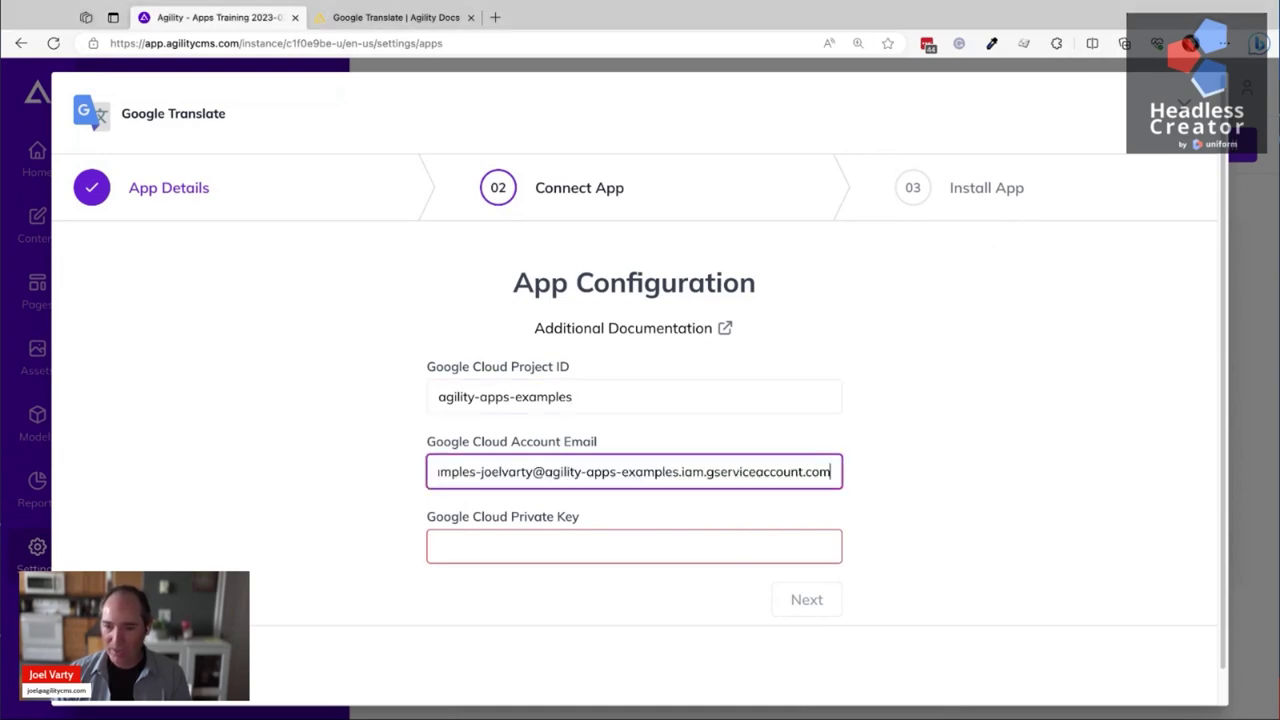
- Copy the service account's private key from the other application, paste it as the Google Cloud Private Key, and finish installing the app
{"action": "left_click", "coordinate": [471, 542]}
{"action": "key", "text": "super+Tab"}
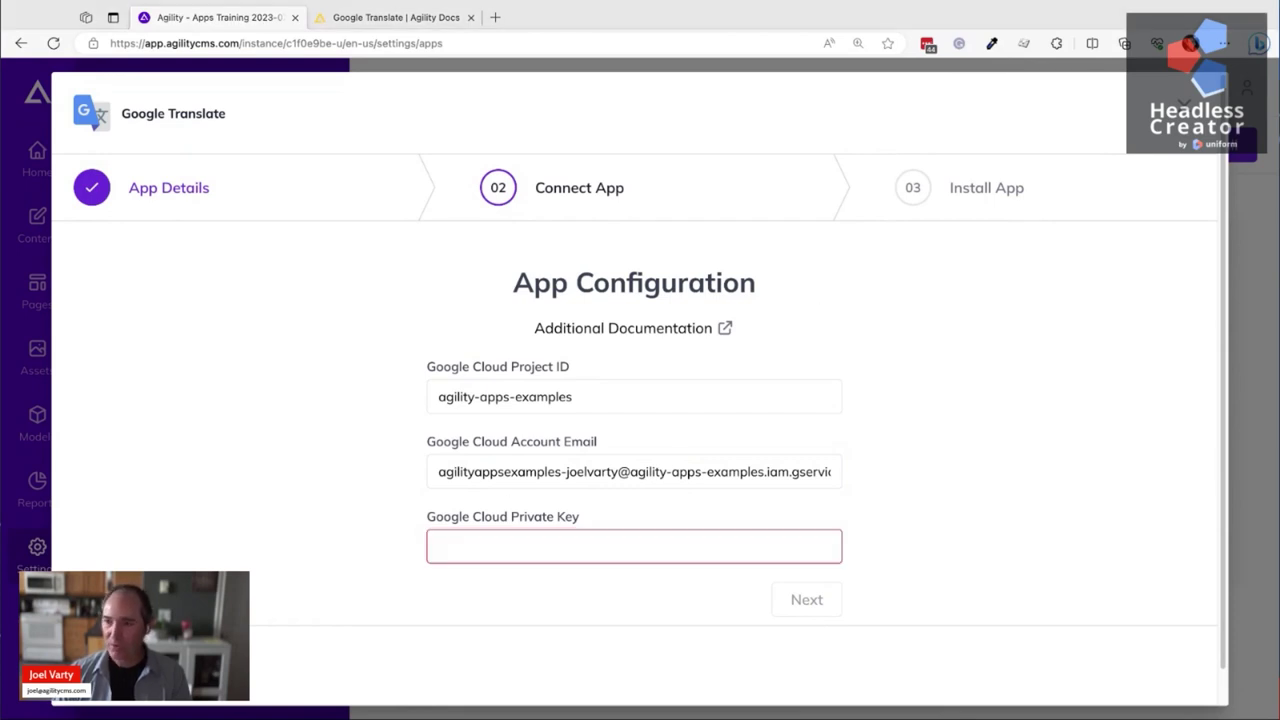
{"action": "left_click", "coordinate": [499, 542]}
{"action": "key", "text": "super+v"}
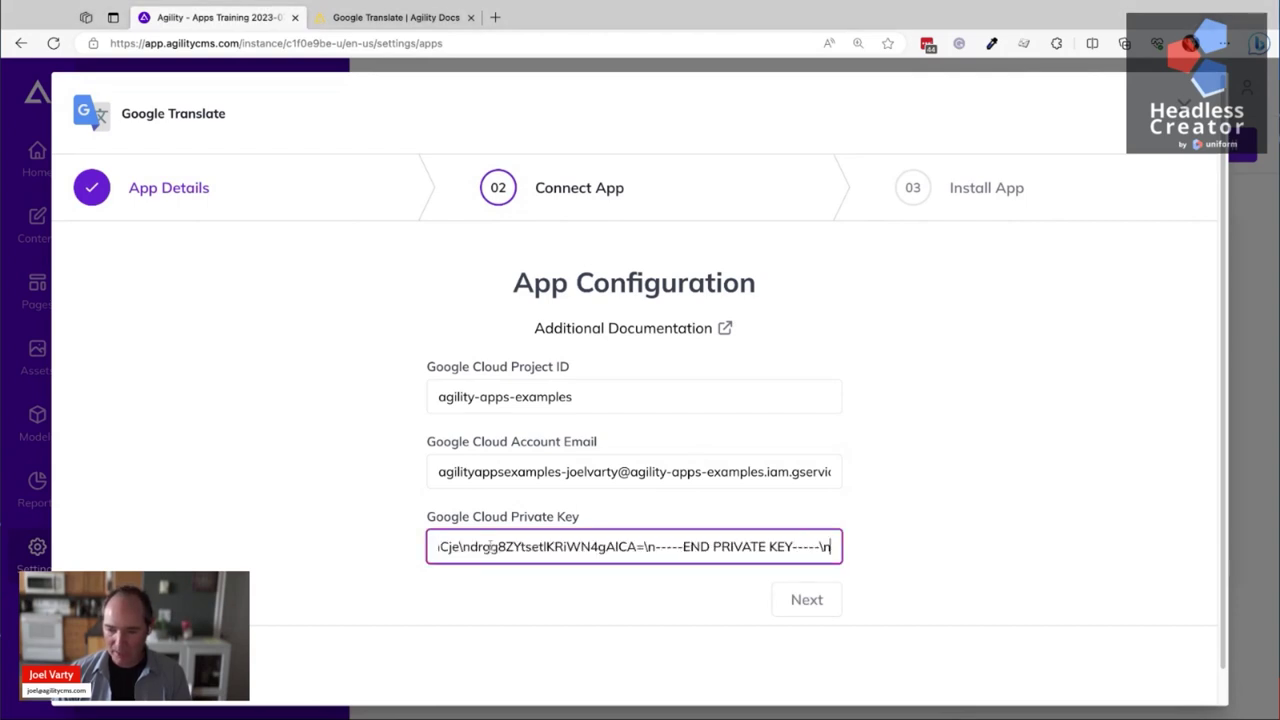
{"action": "key", "text": "super+Left"}
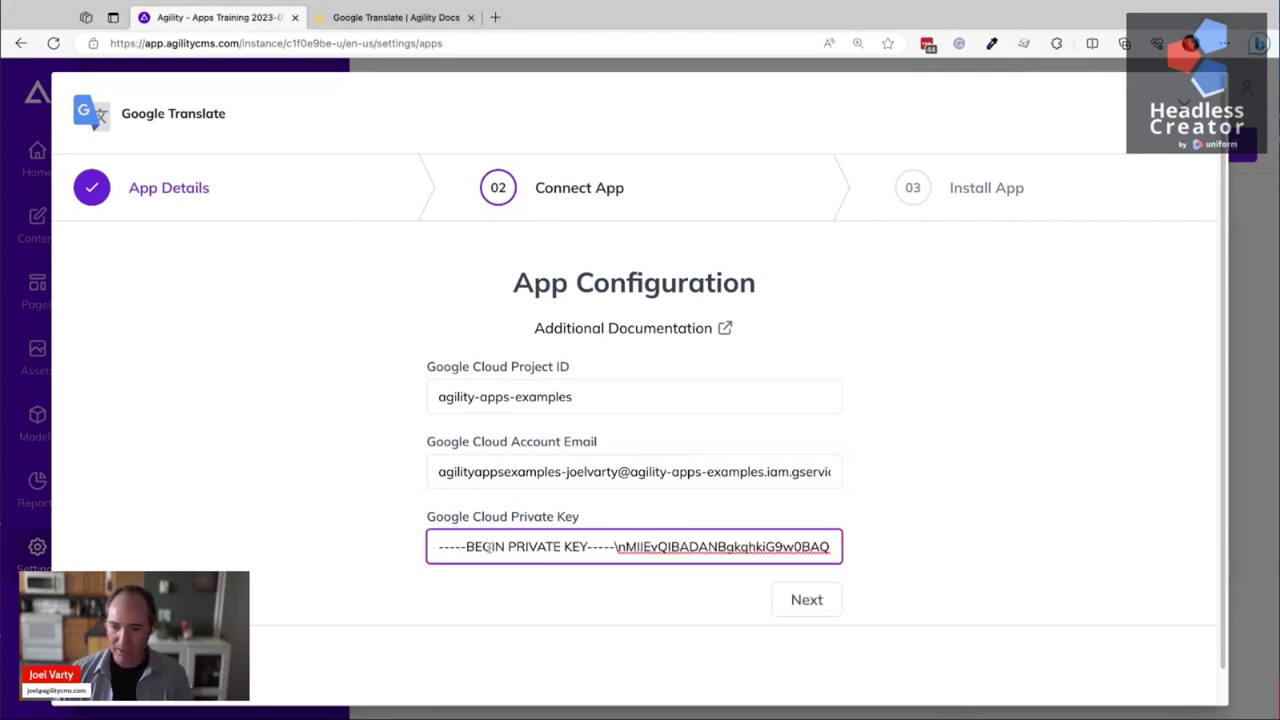
{"action": "key", "text": "super+Right"}
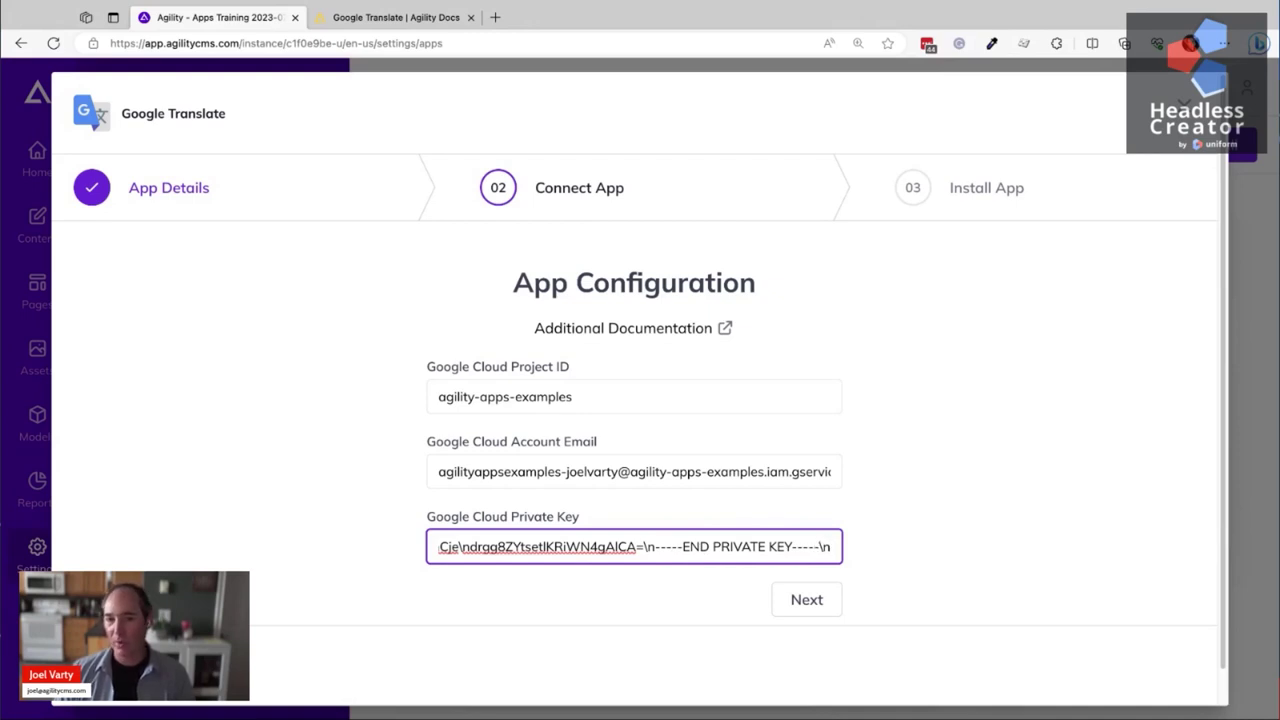
{"action": "left_click", "coordinate": [885, 547]}
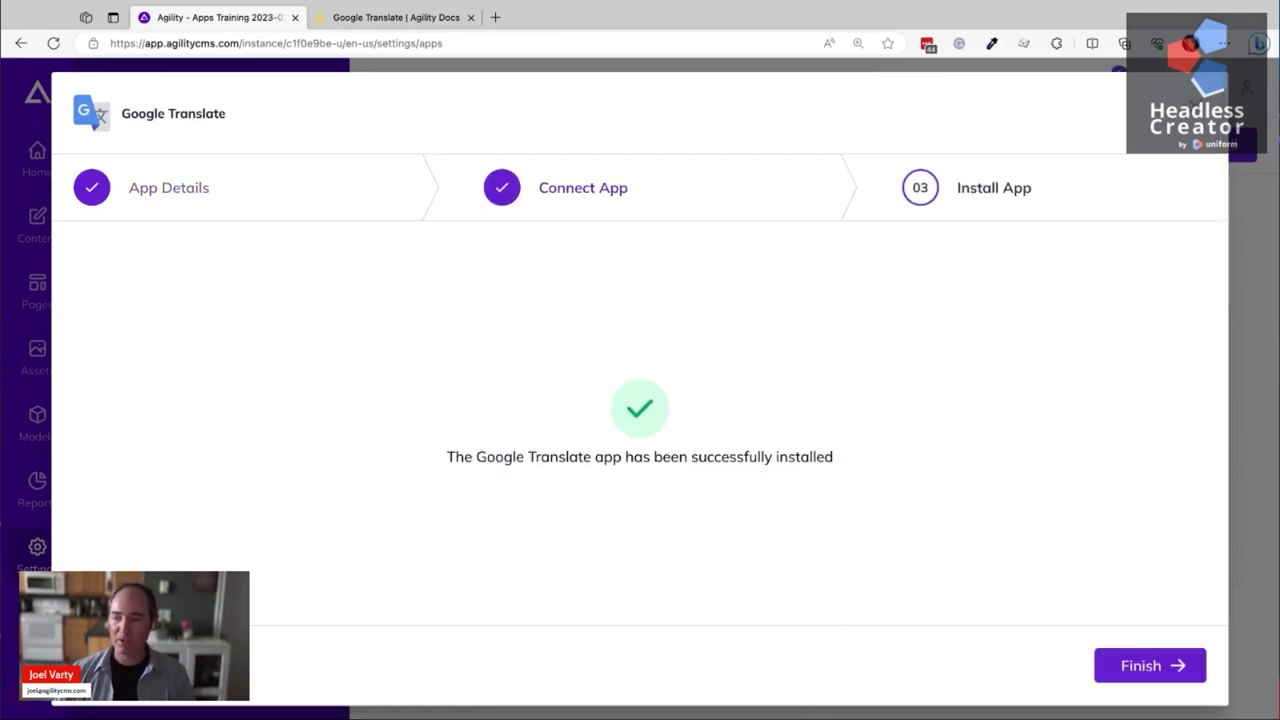
{"action": "left_click", "coordinate": [1134, 663]}
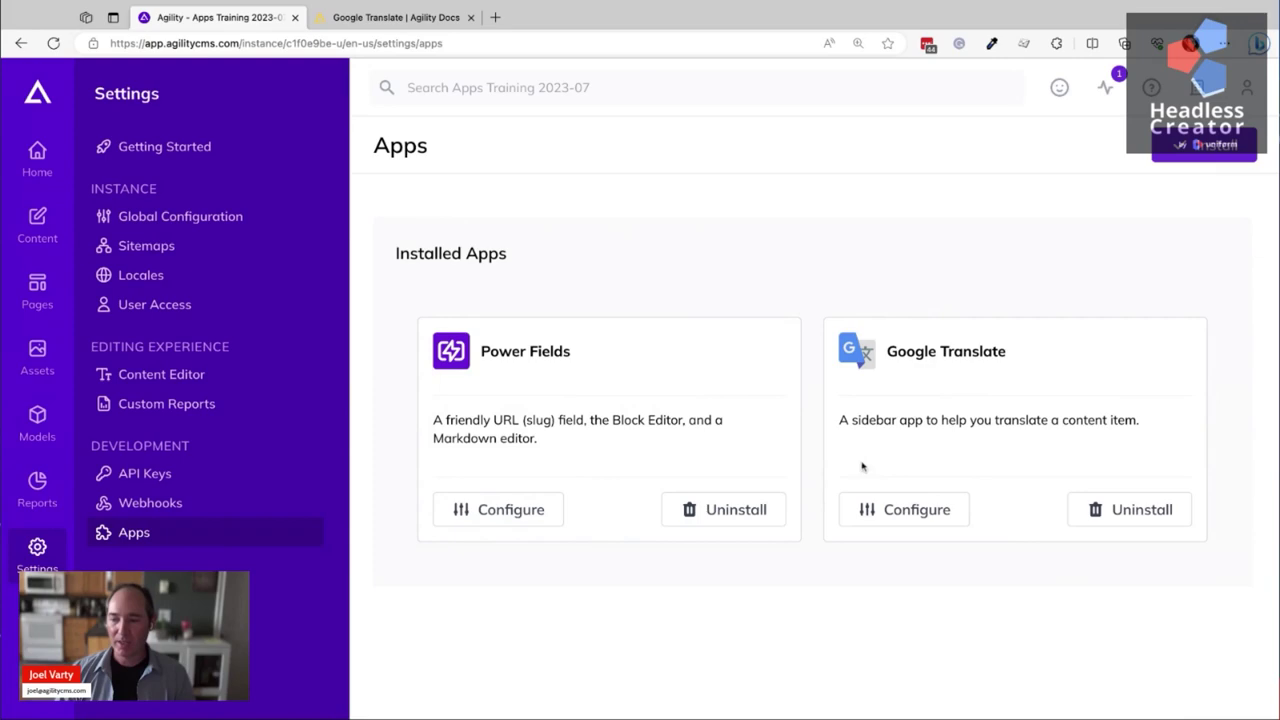
- Open the installed Google Translate app's configuration, review its details page, and close it without changes
{"action": "left_click", "coordinate": [911, 512]}
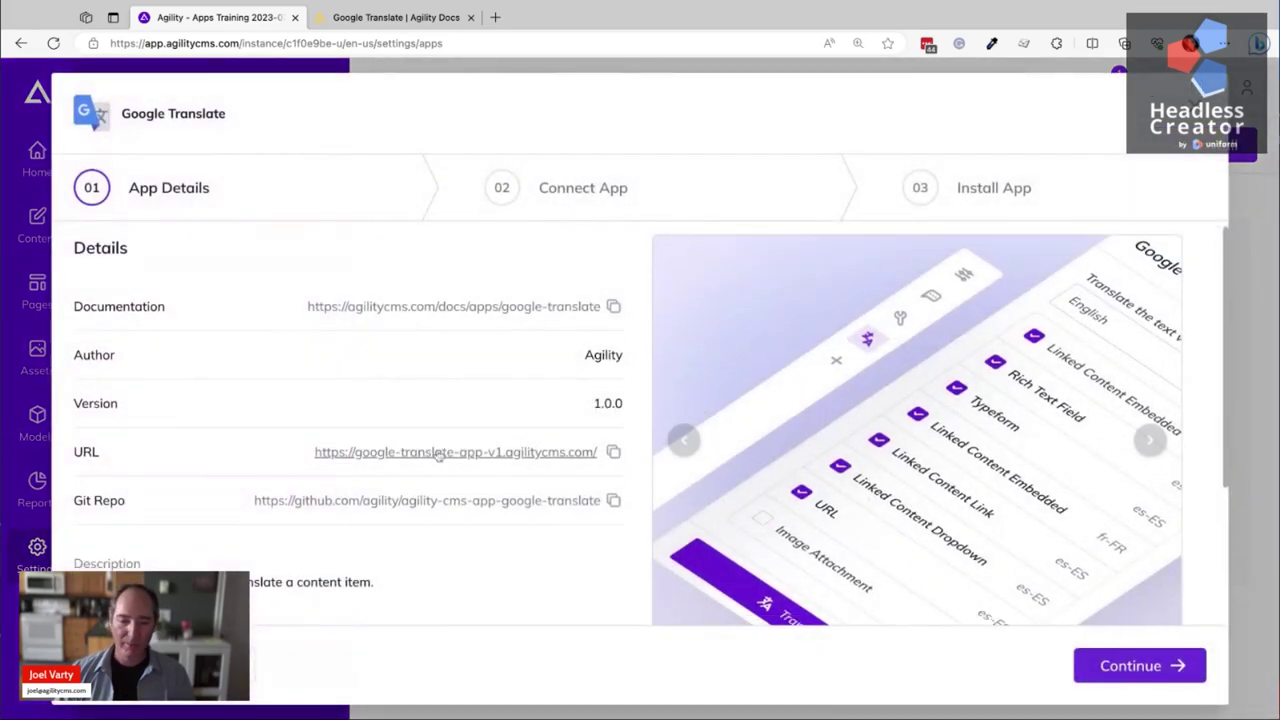
{"action": "scroll", "coordinate": [640, 490], "scroll_direction": "down", "scroll_amount": 3}
{"action": "scroll", "coordinate": [431, 470], "scroll_direction": "up", "scroll_amount": 3}
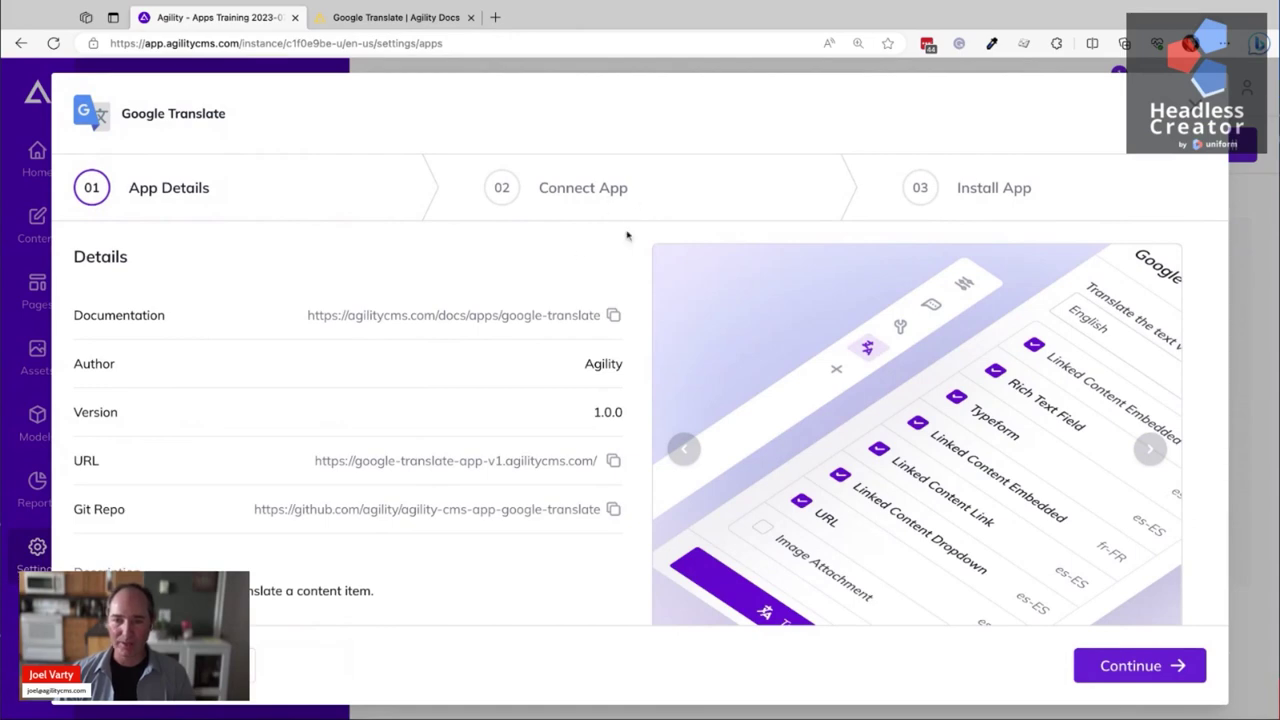
{"action": "left_click", "coordinate": [1194, 115]}
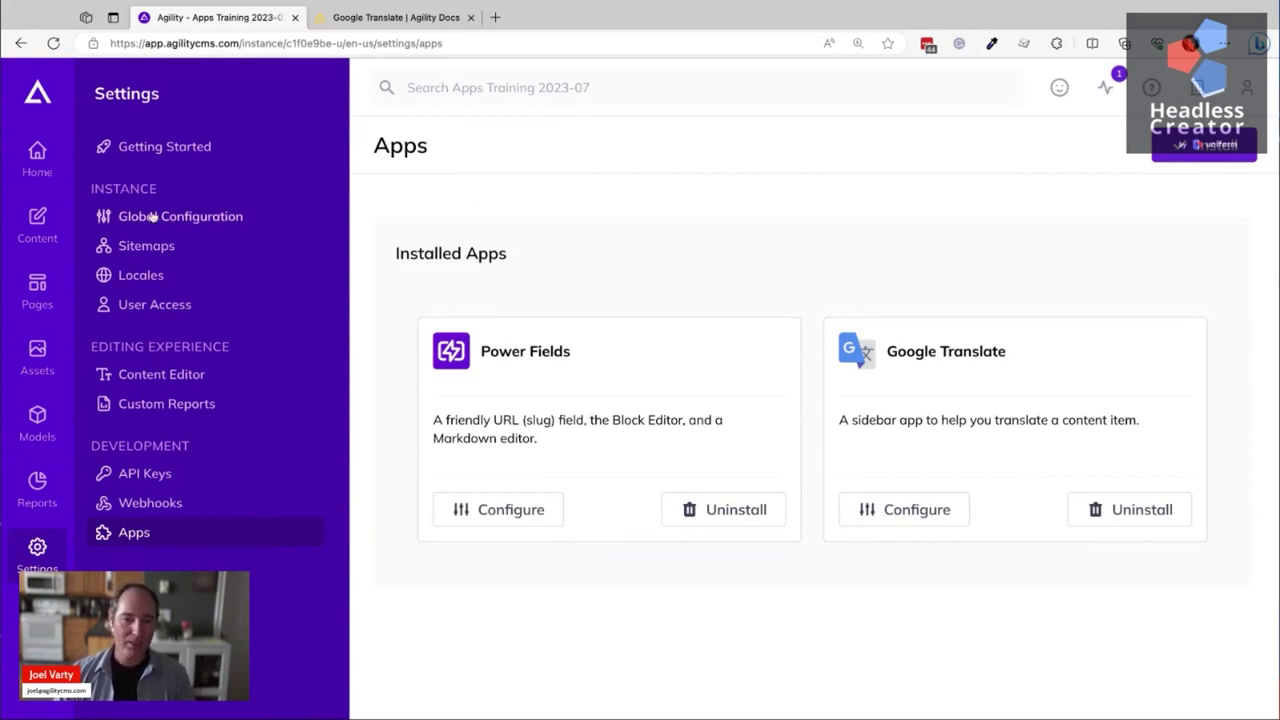
- Open the Blog Posts content list and check it in the French locale before returning to English
{"action": "left_click", "coordinate": [37, 220]}
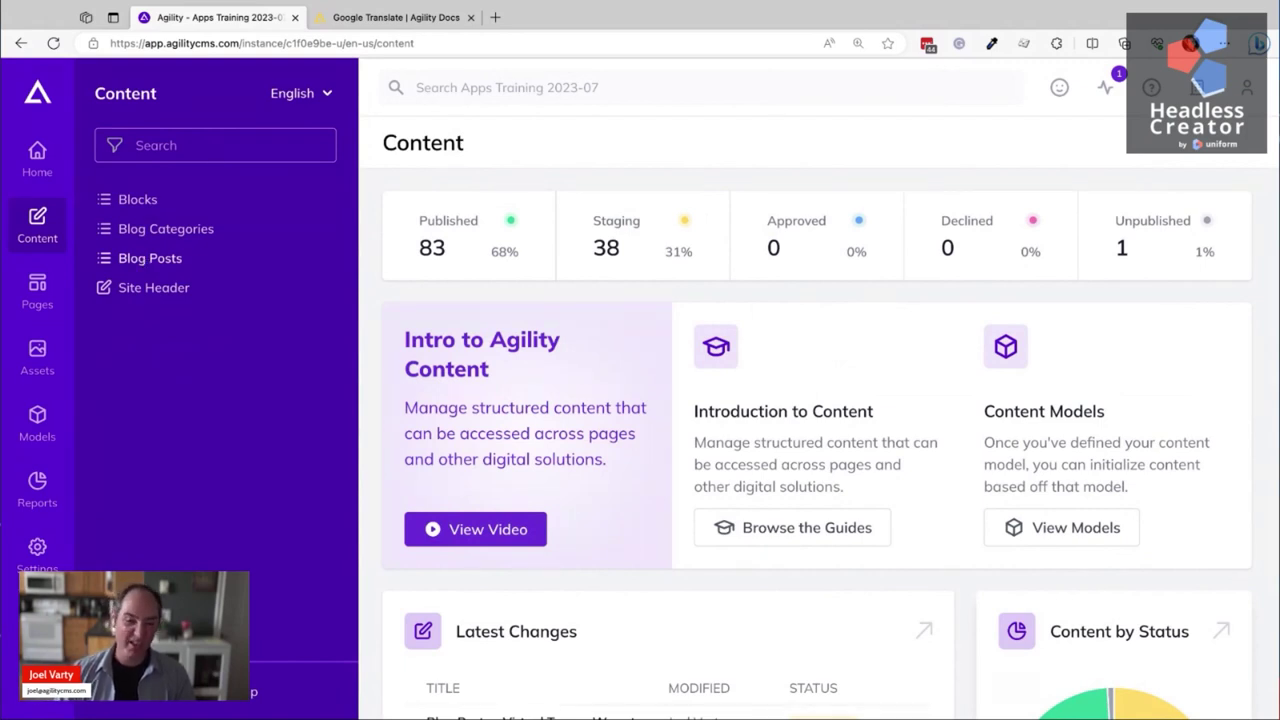
{"action": "left_click", "coordinate": [150, 258]}
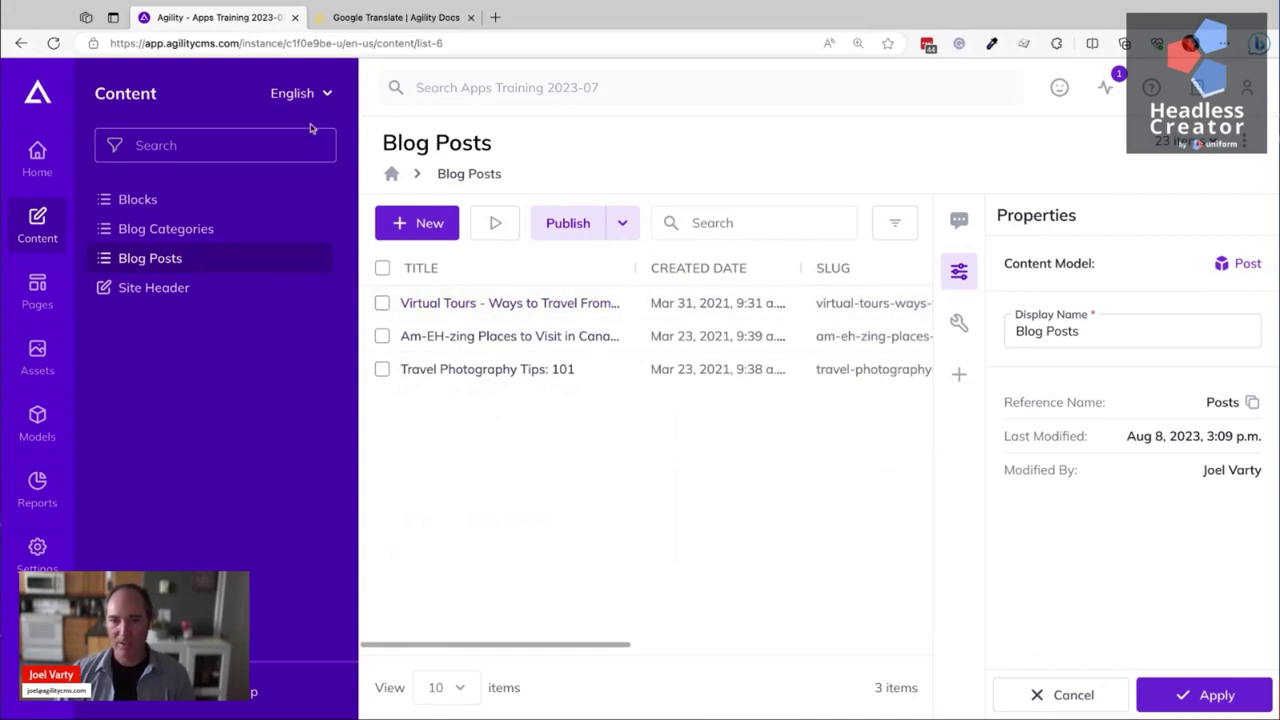
{"action": "left_click", "coordinate": [303, 93]}
{"action": "left_click", "coordinate": [205, 142]}
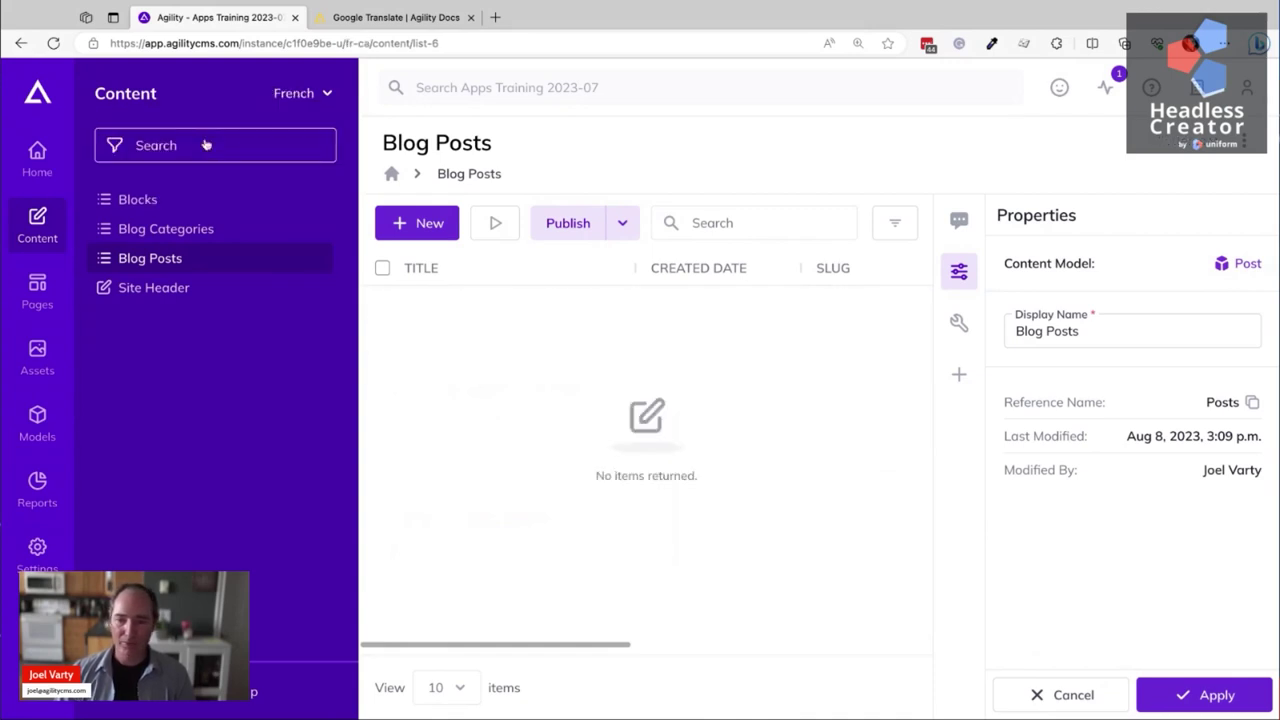
{"action": "left_click", "coordinate": [303, 93]}
{"action": "left_click", "coordinate": [190, 137]}
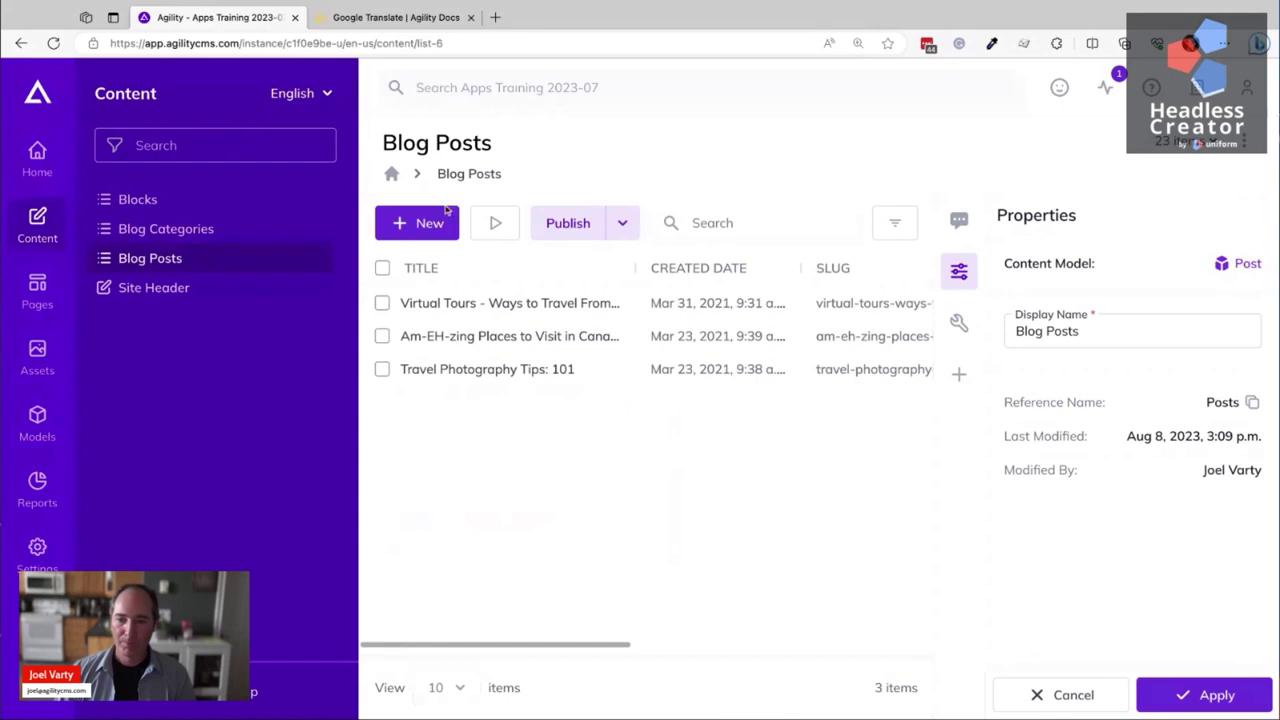
- Open the post "Virtual Tours - Ways to Travel From Home" and bring up the Google Translate app beside it
{"action": "left_click", "coordinate": [476, 304]}
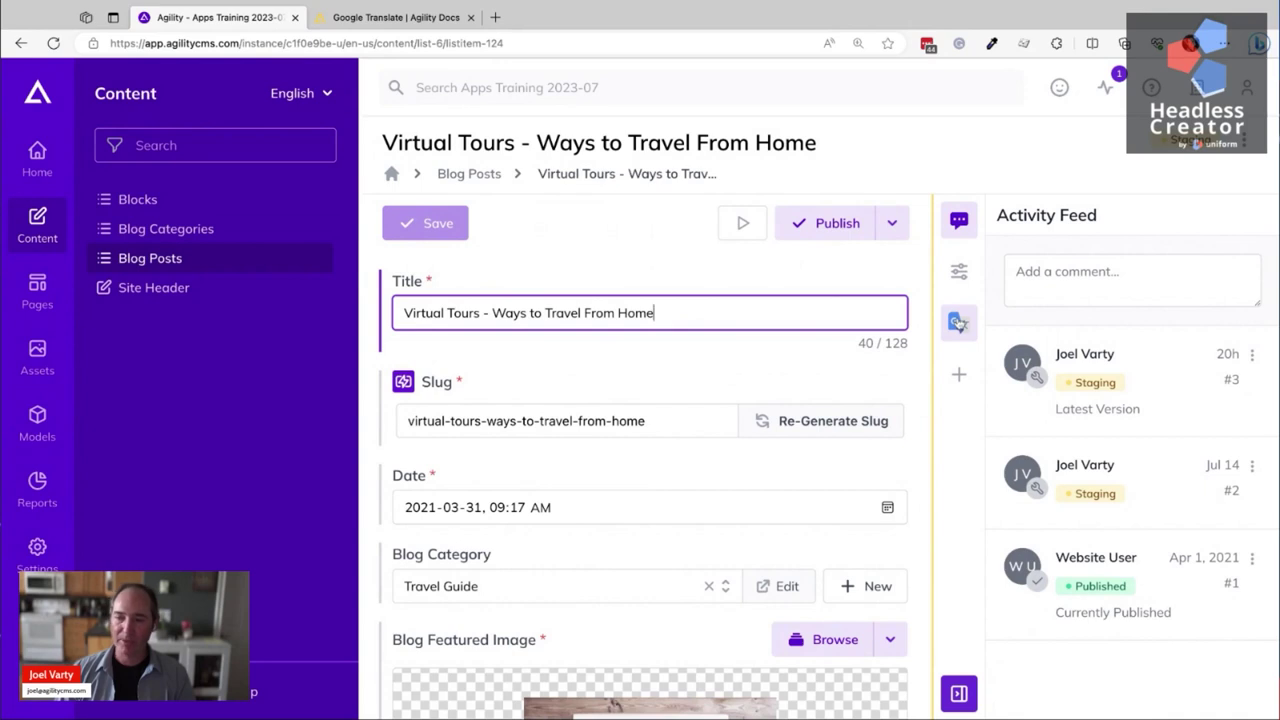
{"action": "left_click", "coordinate": [957, 322]}
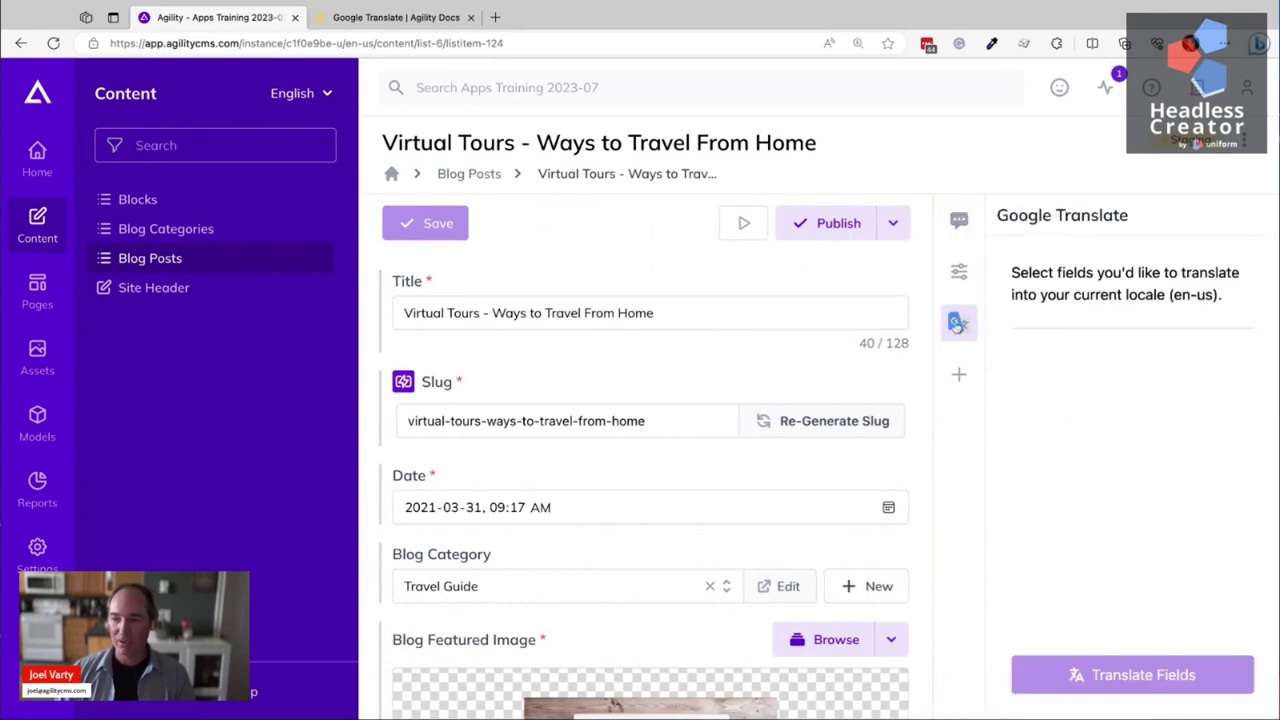
{"action": "left_click", "coordinate": [687, 314]}
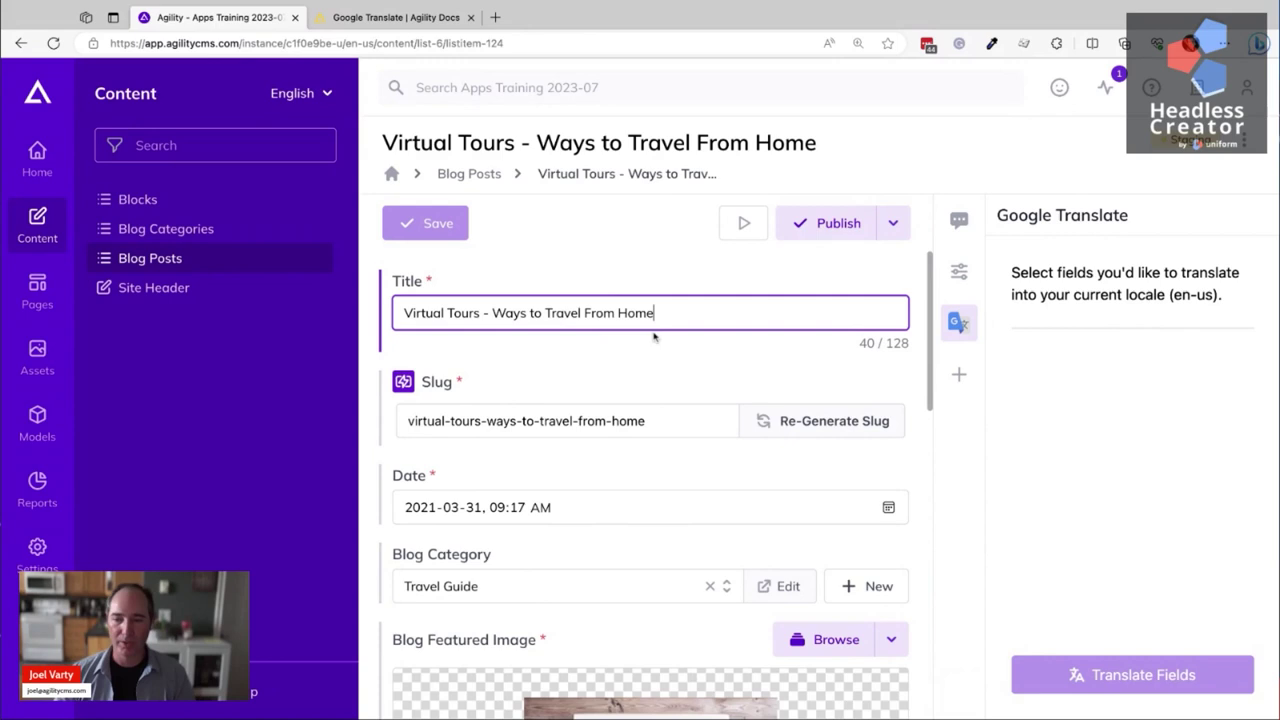
- Switch the post to the French locale and initialize it from the English version
{"action": "left_click", "coordinate": [300, 94]}
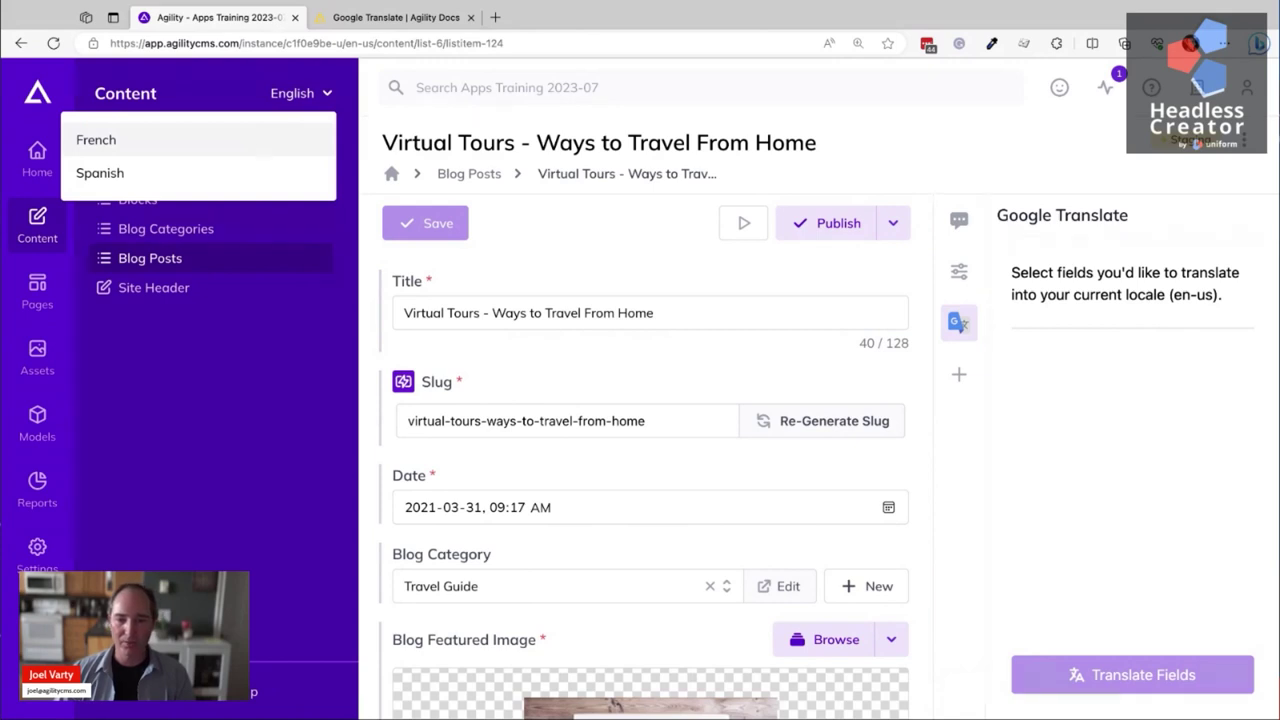
{"action": "left_click", "coordinate": [96, 140]}
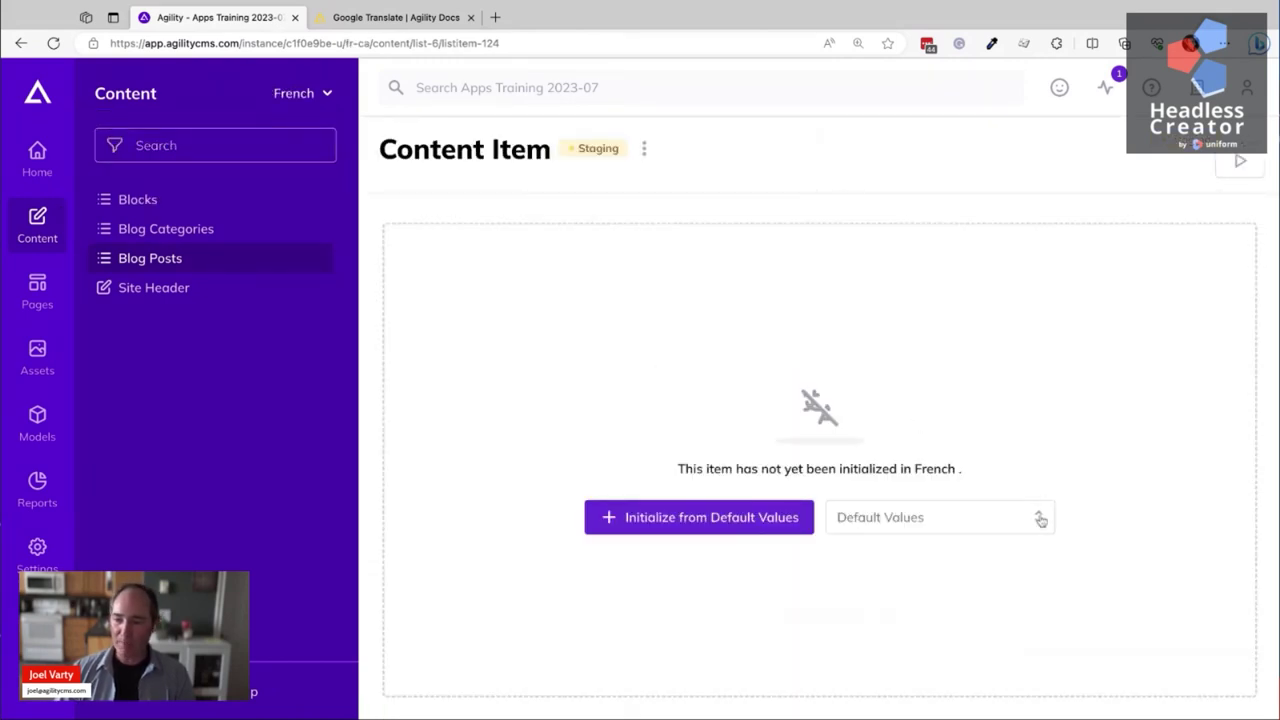
{"action": "left_click", "coordinate": [1038, 517]}
{"action": "left_click", "coordinate": [880, 592]}
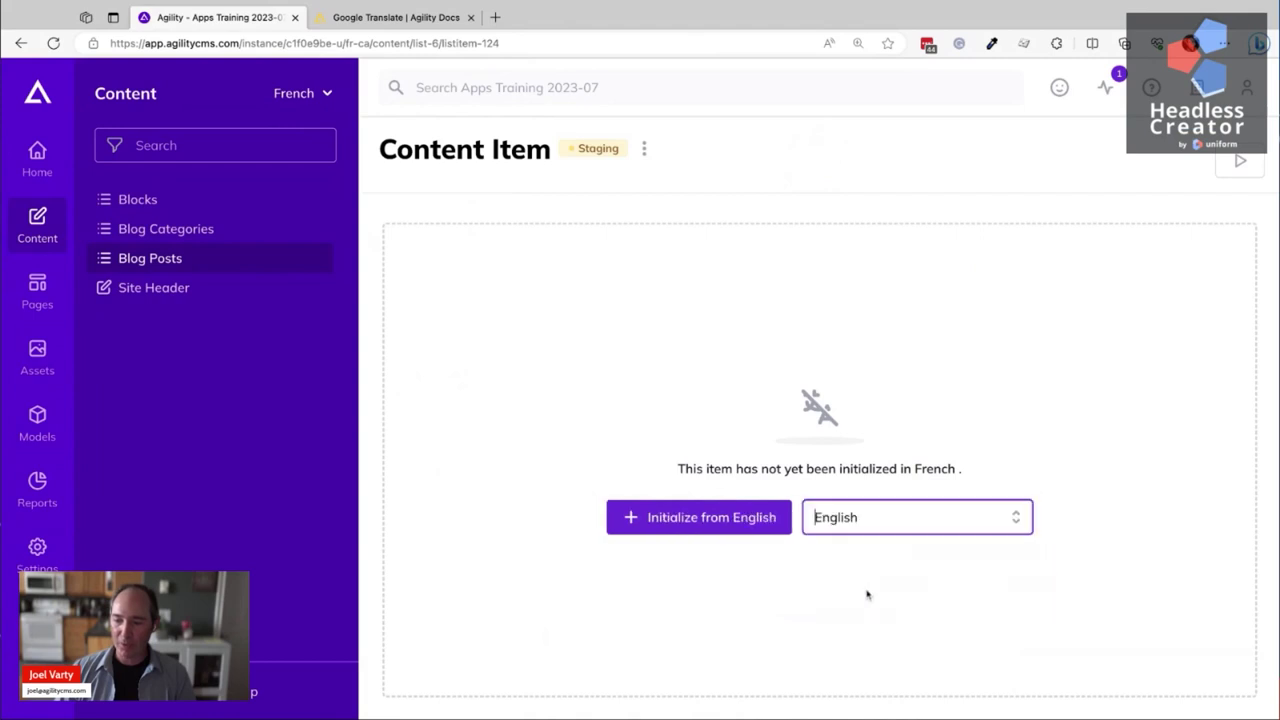
{"action": "left_click", "coordinate": [705, 527]}
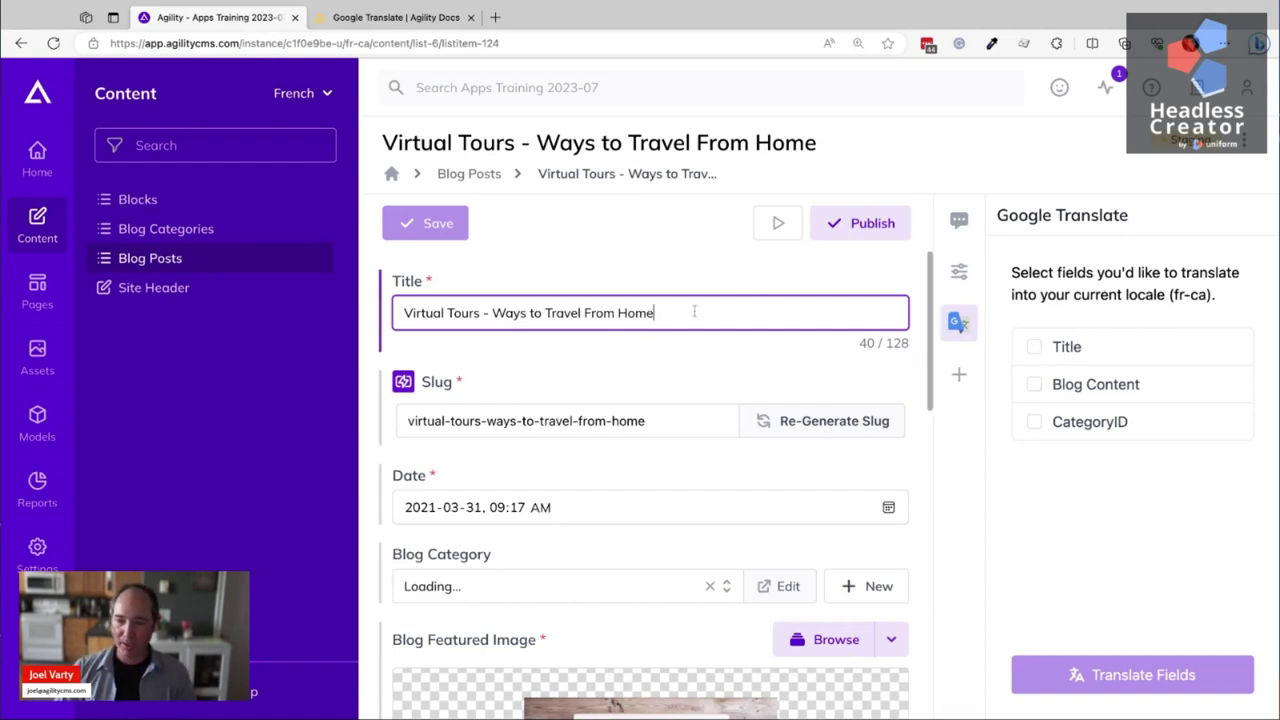
- Translate the post's Title and Blog Content fields into French with Google Translate
{"action": "scroll", "coordinate": [510, 490], "scroll_direction": "down", "scroll_amount": 8}
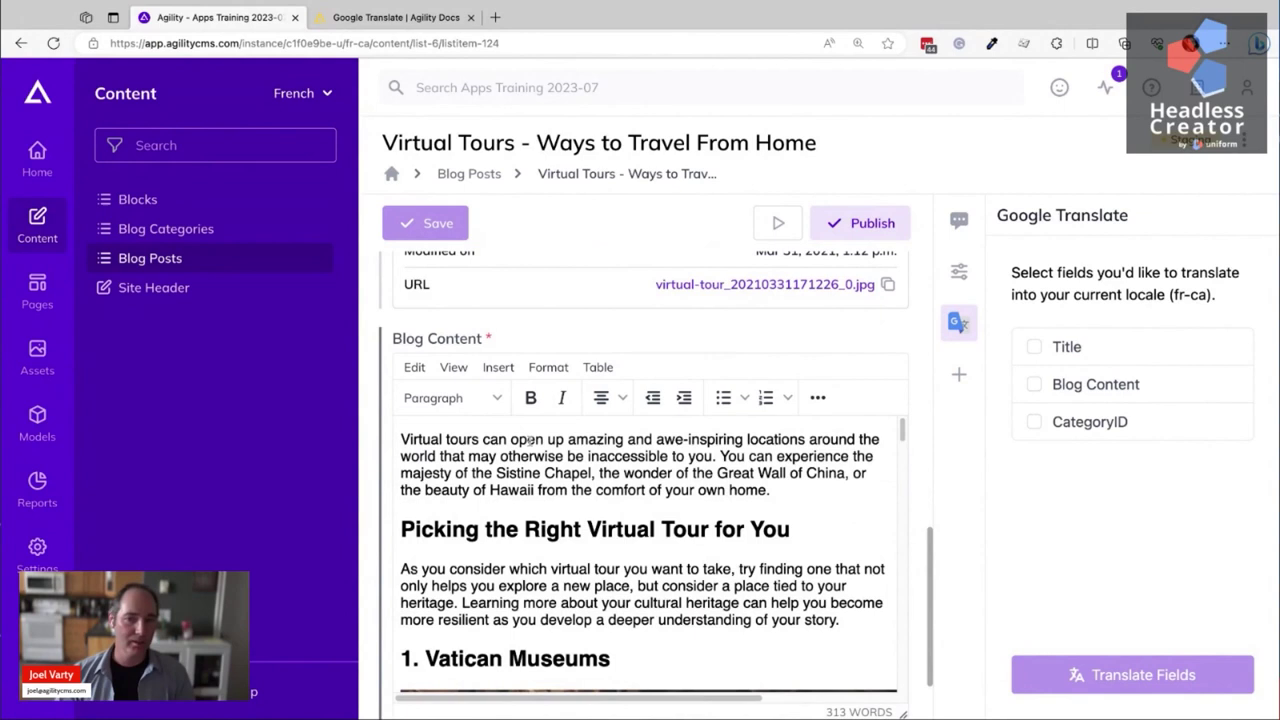
{"action": "left_click", "coordinate": [1034, 346]}
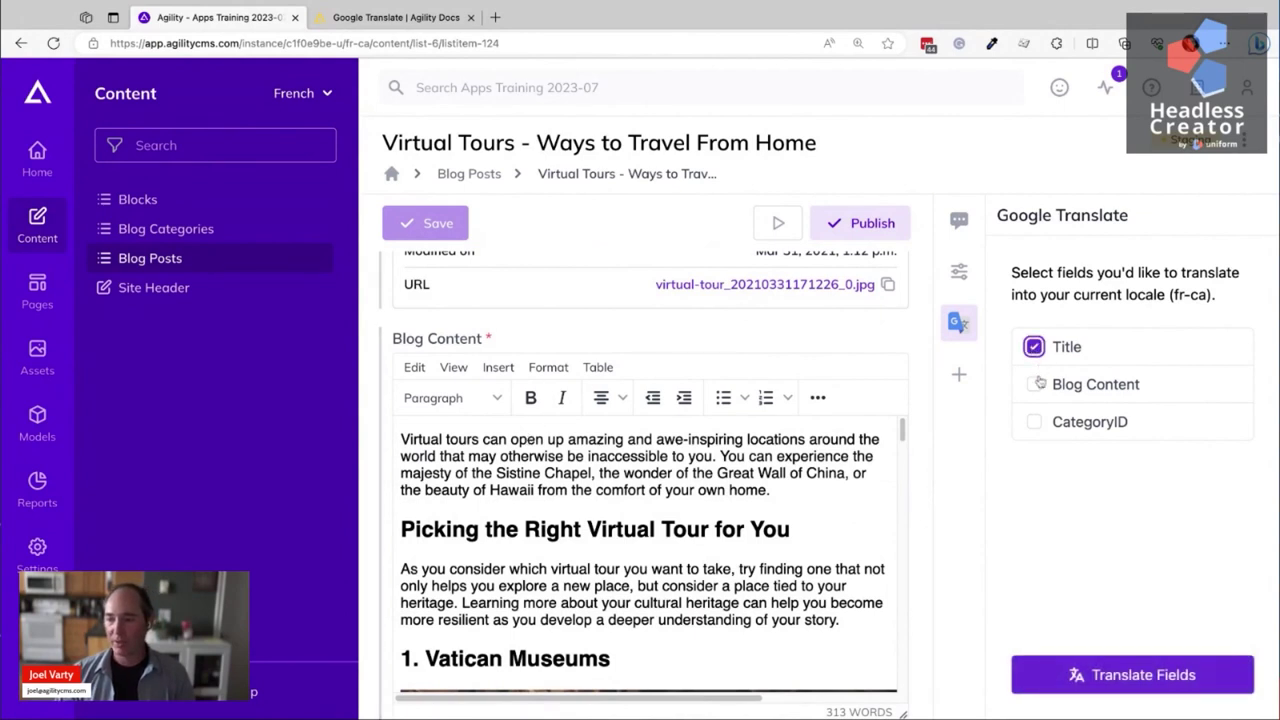
{"action": "left_click", "coordinate": [1035, 384]}
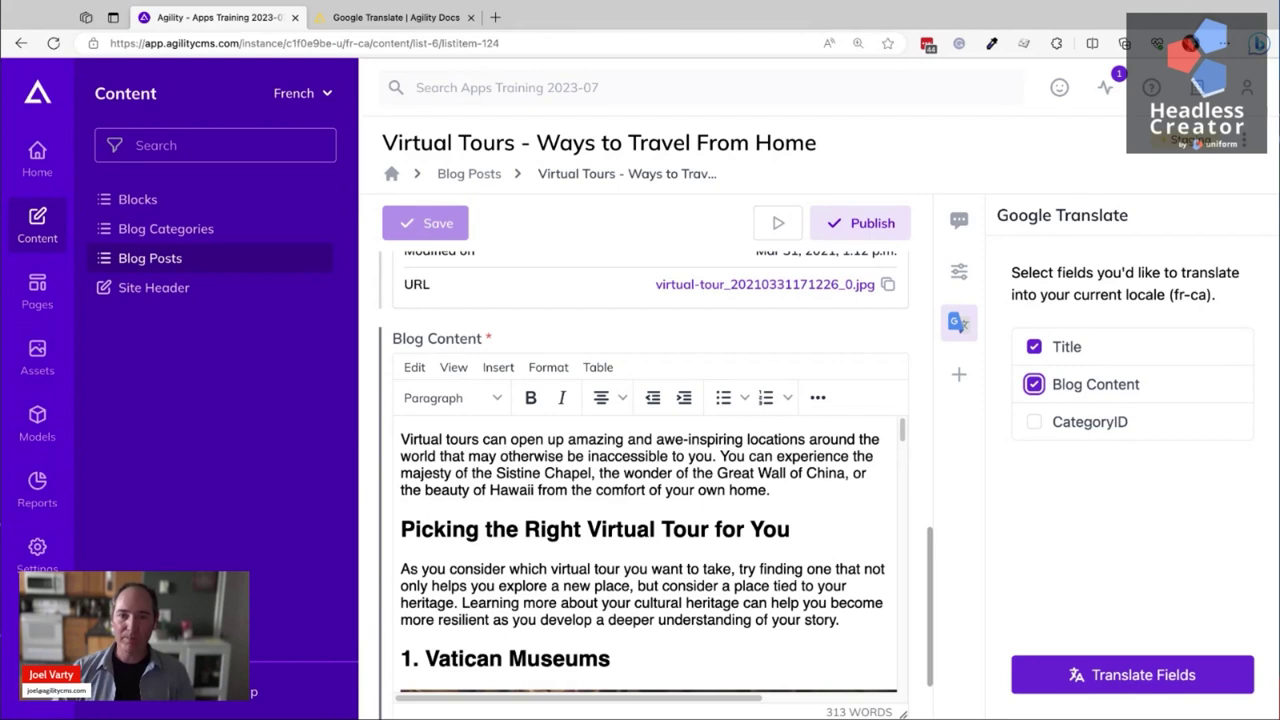
{"action": "left_click", "coordinate": [1117, 679]}
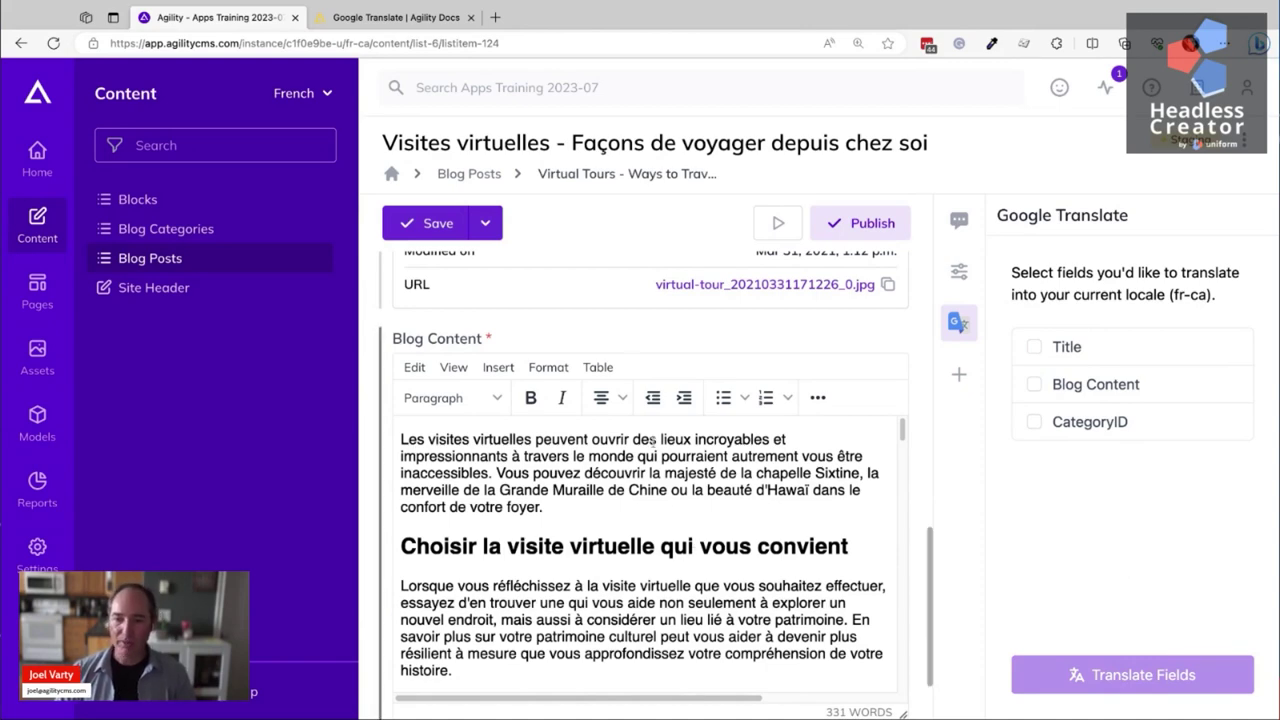
- Review the translated title and blog content, and save the French post
{"action": "scroll", "coordinate": [633, 348], "scroll_direction": "up", "scroll_amount": 3}
{"action": "scroll", "coordinate": [633, 348], "scroll_direction": "up", "scroll_amount": 5}
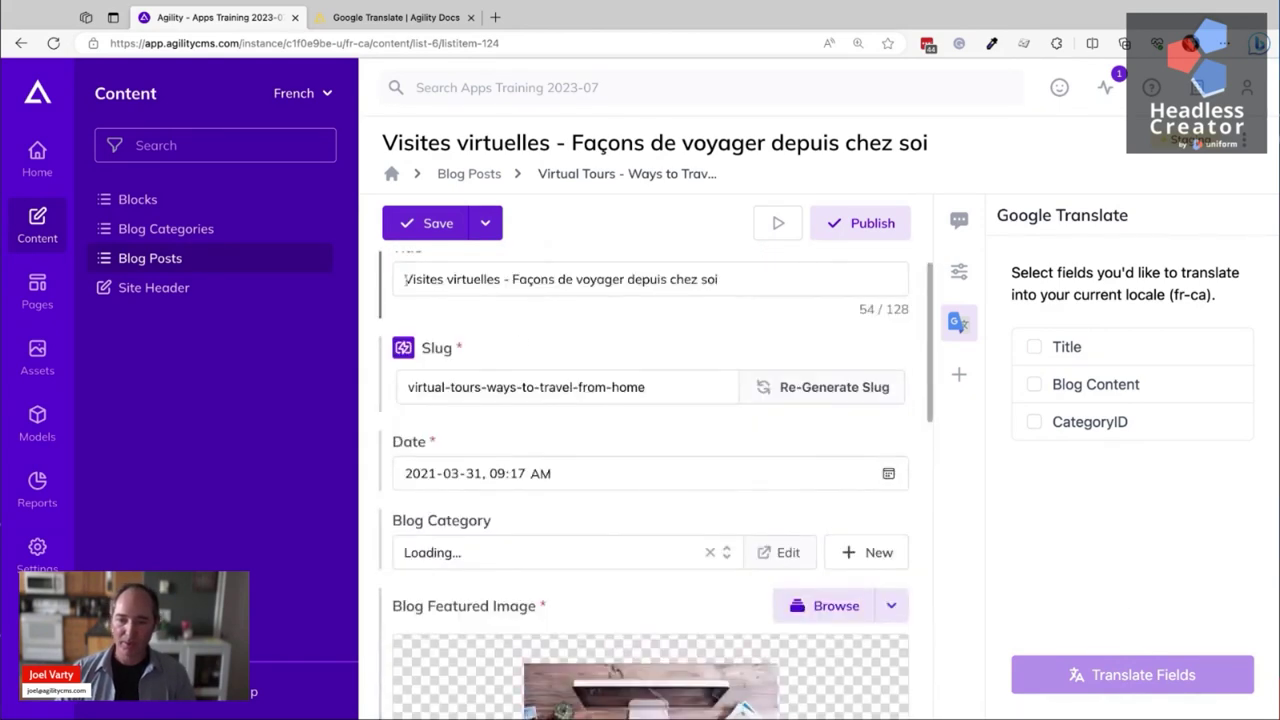
{"action": "scroll", "coordinate": [594, 453], "scroll_direction": "down", "scroll_amount": 8}
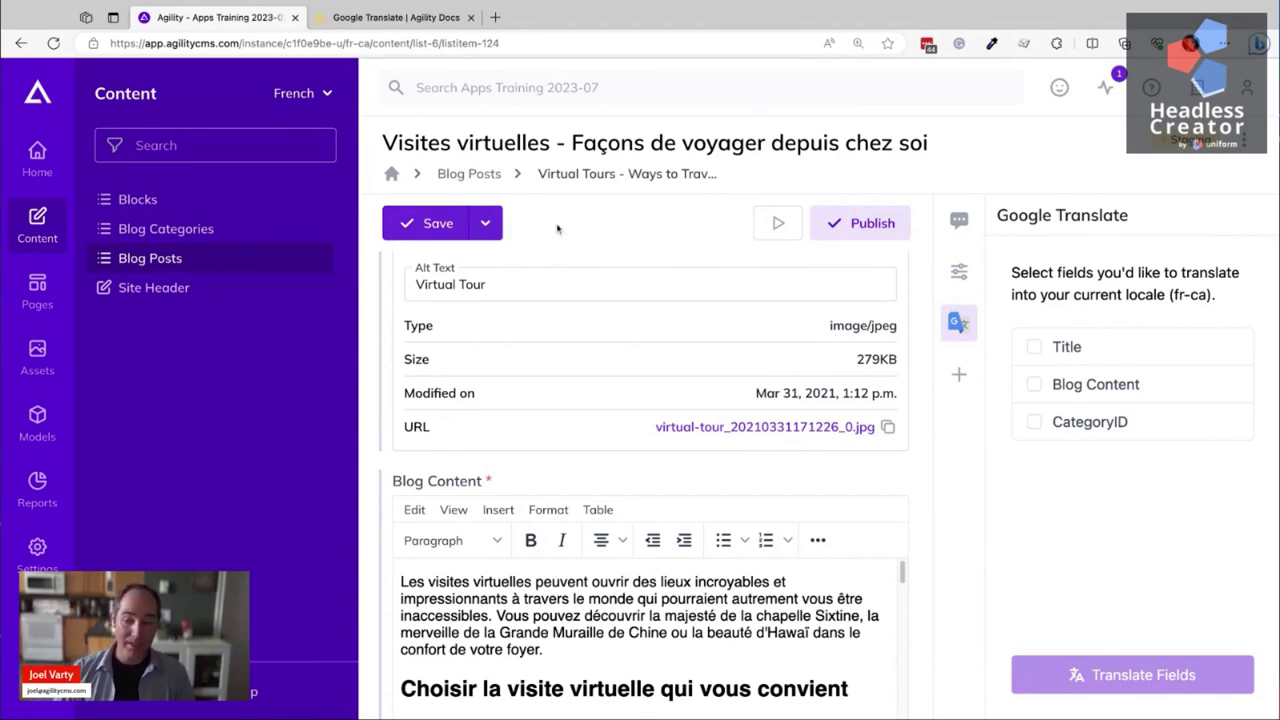
{"action": "scroll", "coordinate": [600, 645], "scroll_direction": "down", "scroll_amount": 3}
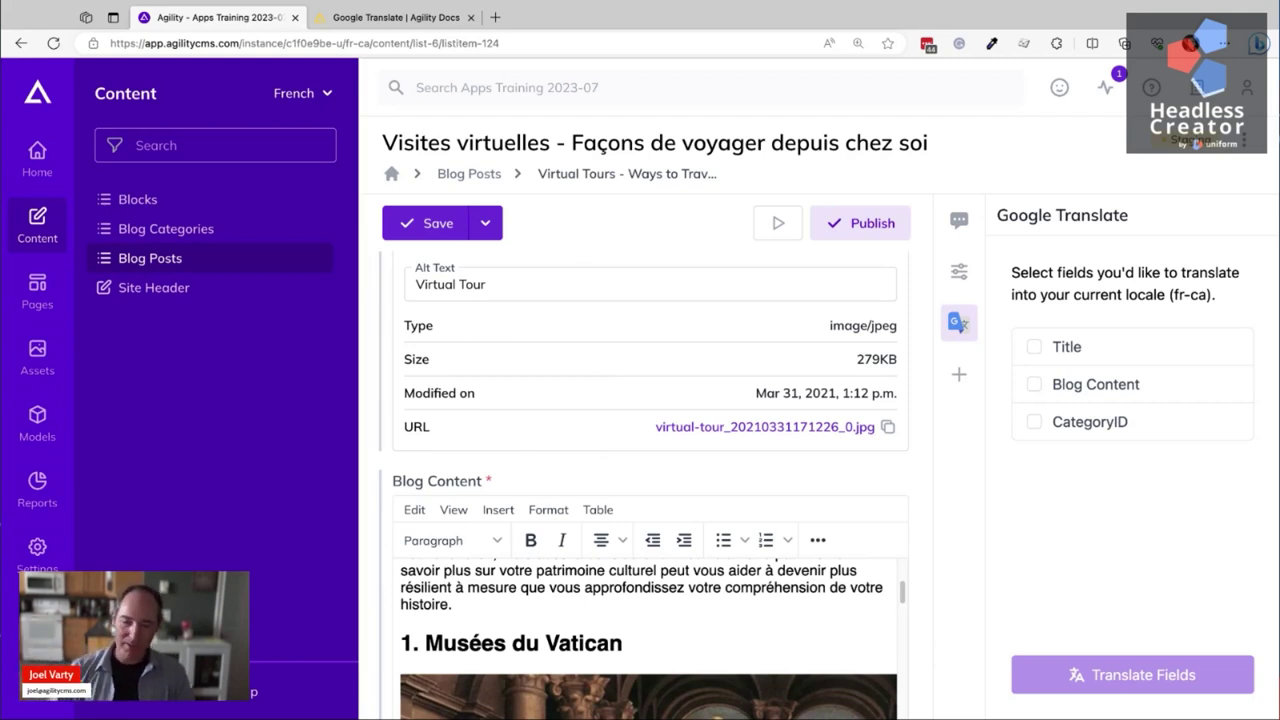
{"action": "scroll", "coordinate": [650, 600], "scroll_direction": "up", "scroll_amount": 1}
{"action": "scroll", "coordinate": [587, 403], "scroll_direction": "down", "scroll_amount": 1}
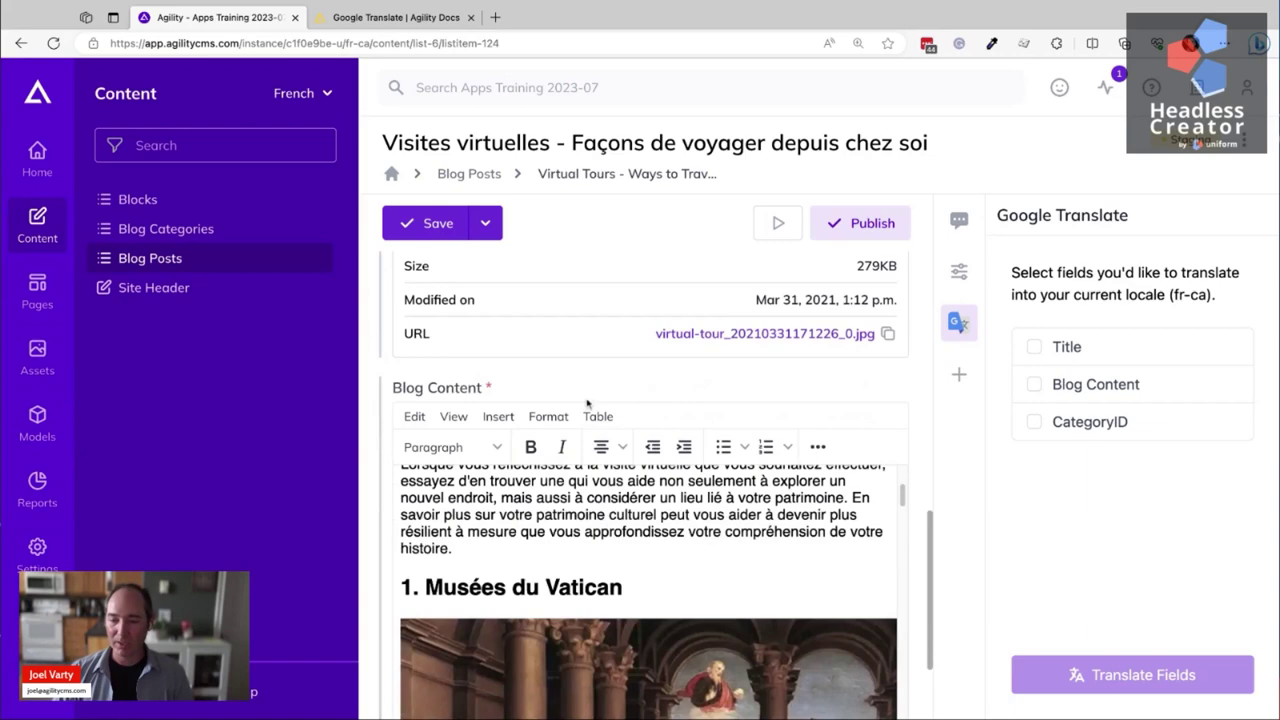
{"action": "scroll", "coordinate": [587, 556], "scroll_direction": "up", "scroll_amount": 3}
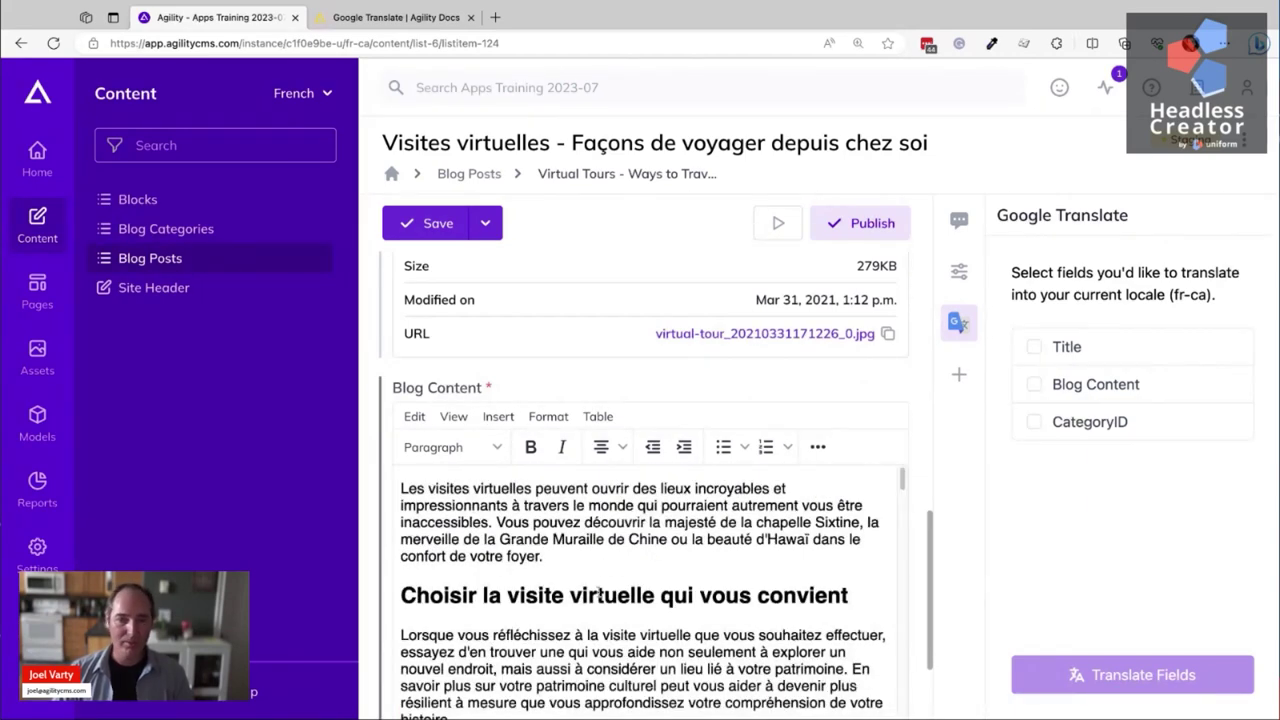
{"action": "left_click", "coordinate": [421, 225]}
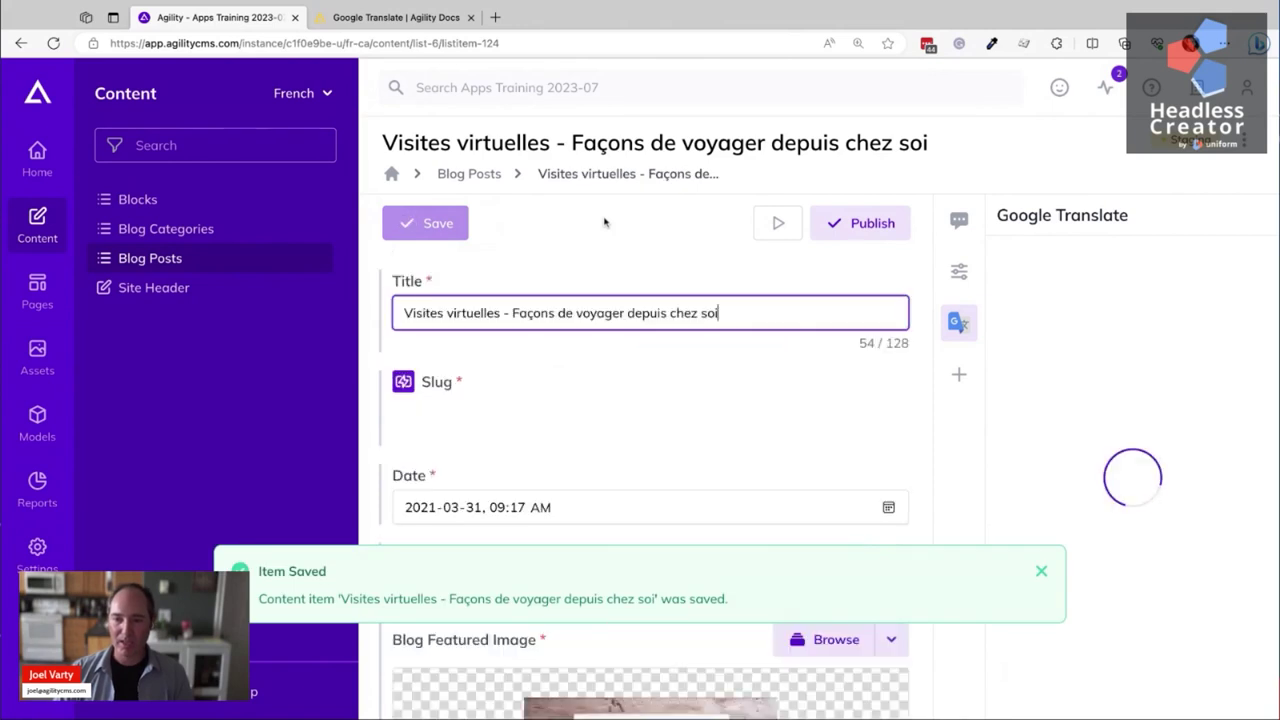
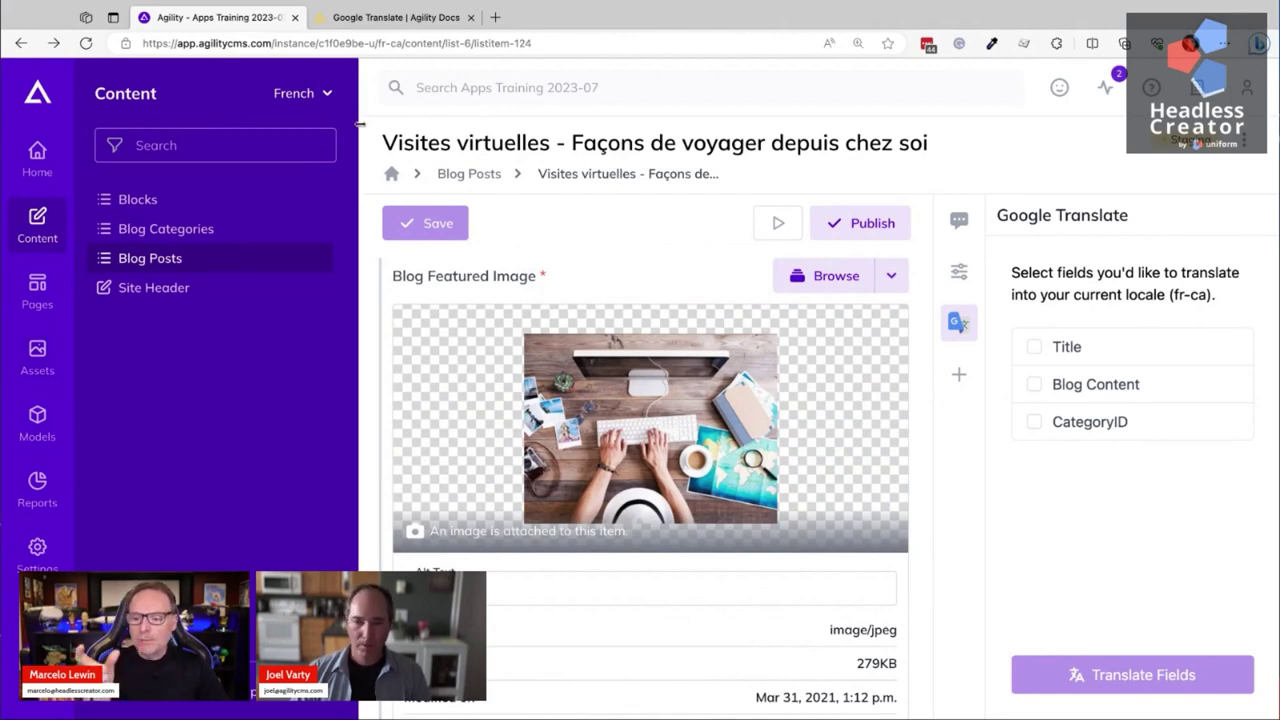
- Collapse the content navigation to view the post's featured image and content in a wider layout, and reveal the navigation again
{"action": "left_click", "coordinate": [359, 145]}
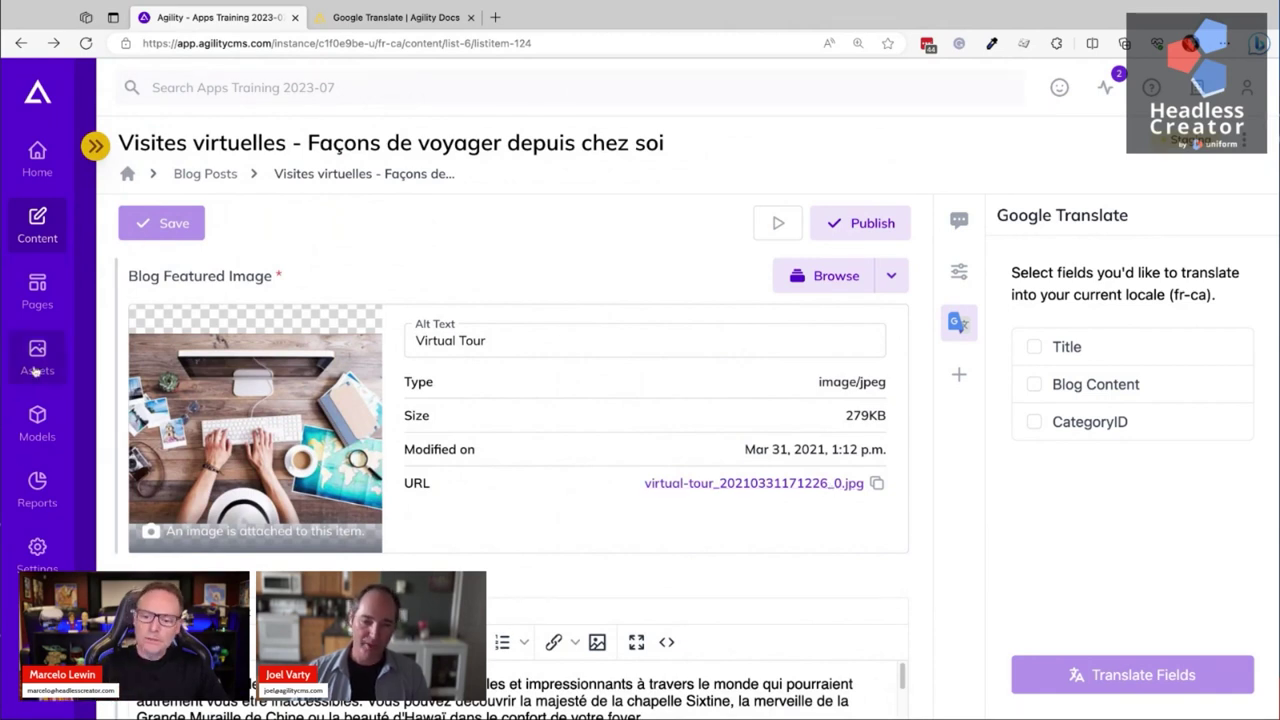
{"action": "scroll", "coordinate": [518, 300], "scroll_direction": "down", "scroll_amount": 1}
{"action": "scroll", "coordinate": [523, 345], "scroll_direction": "up", "scroll_amount": 2}
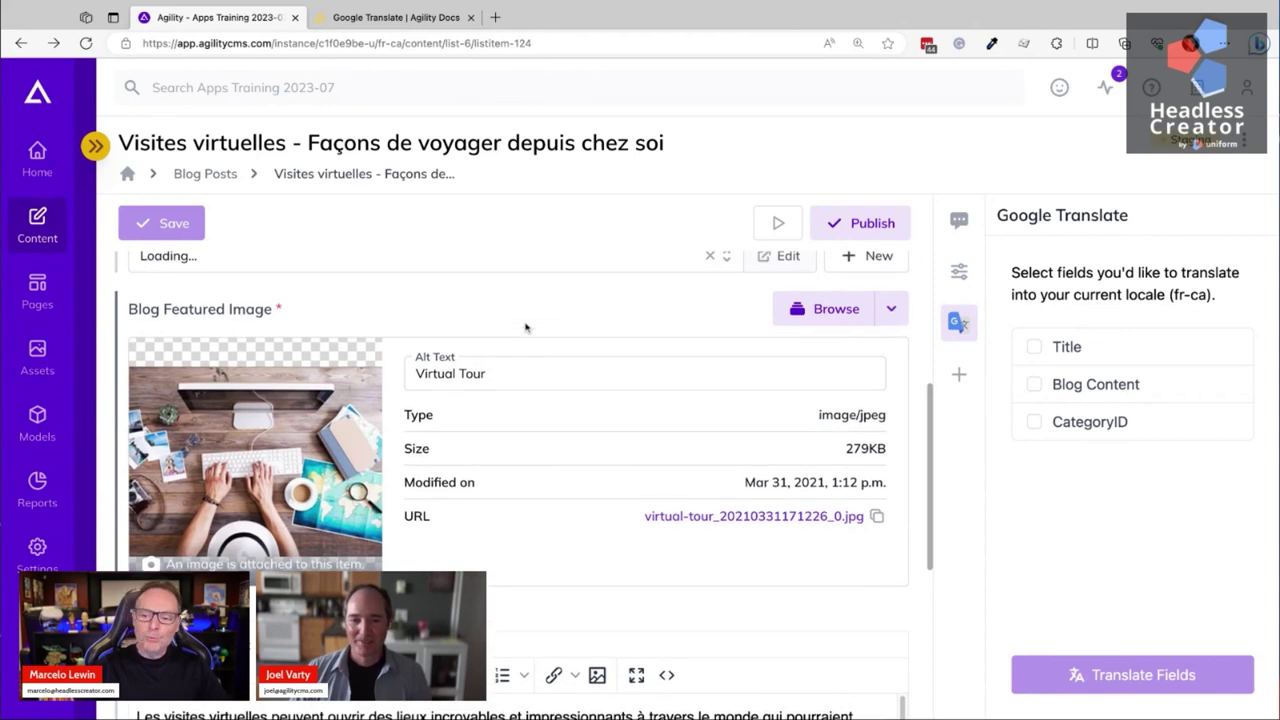
{"action": "scroll", "coordinate": [526, 327], "scroll_direction": "down", "scroll_amount": 1}
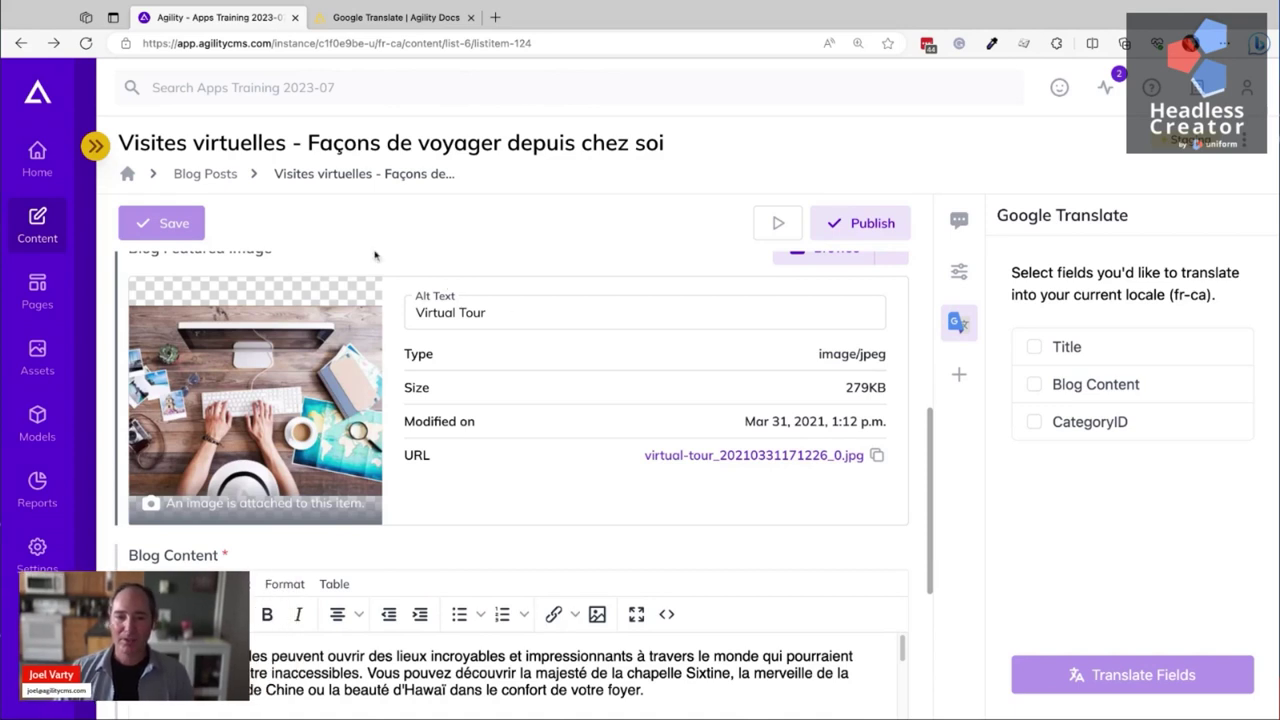
{"action": "left_click", "coordinate": [95, 146]}
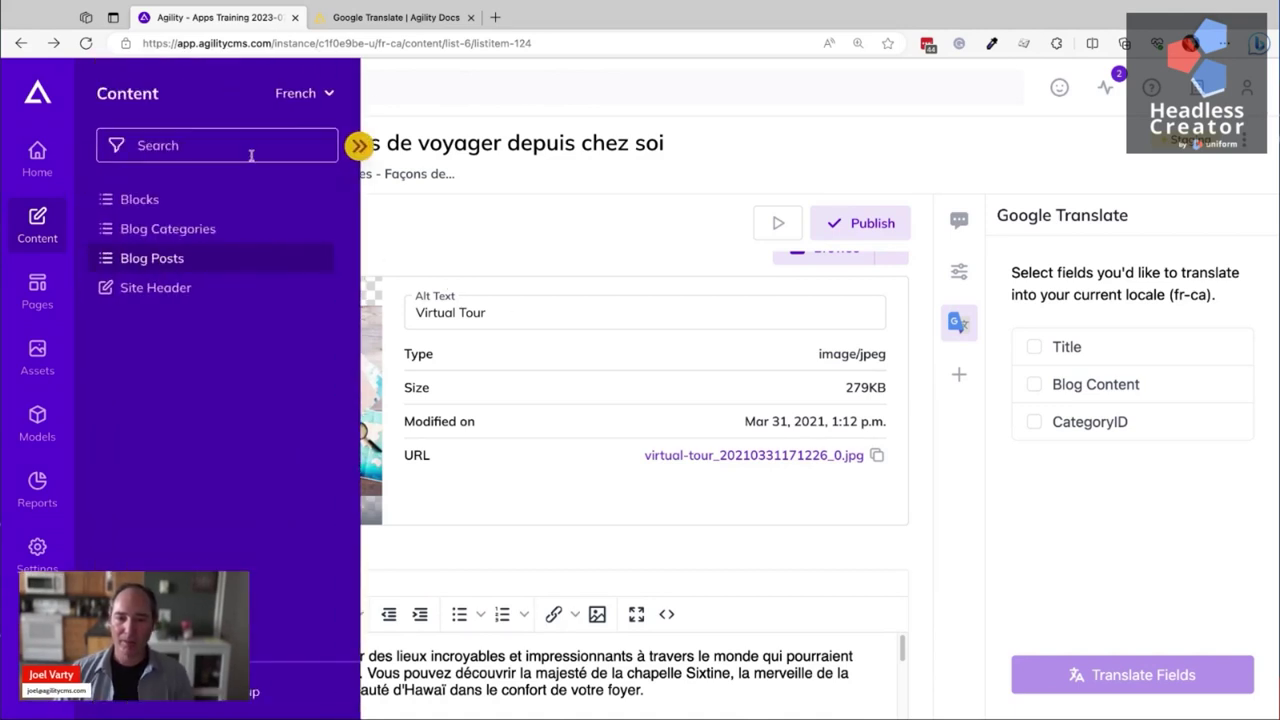
- Switch the post to the Spanish locale and initialize it from the English version
{"action": "left_click", "coordinate": [305, 93]}
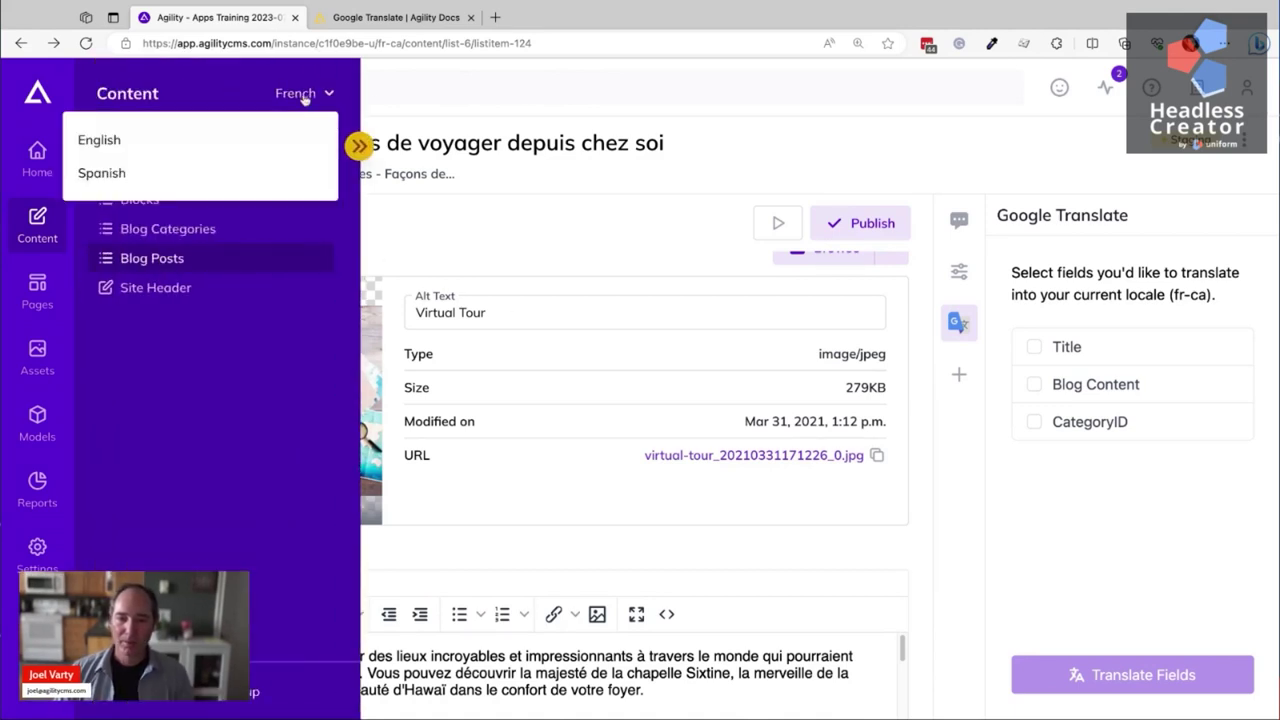
{"action": "left_click", "coordinate": [215, 179]}
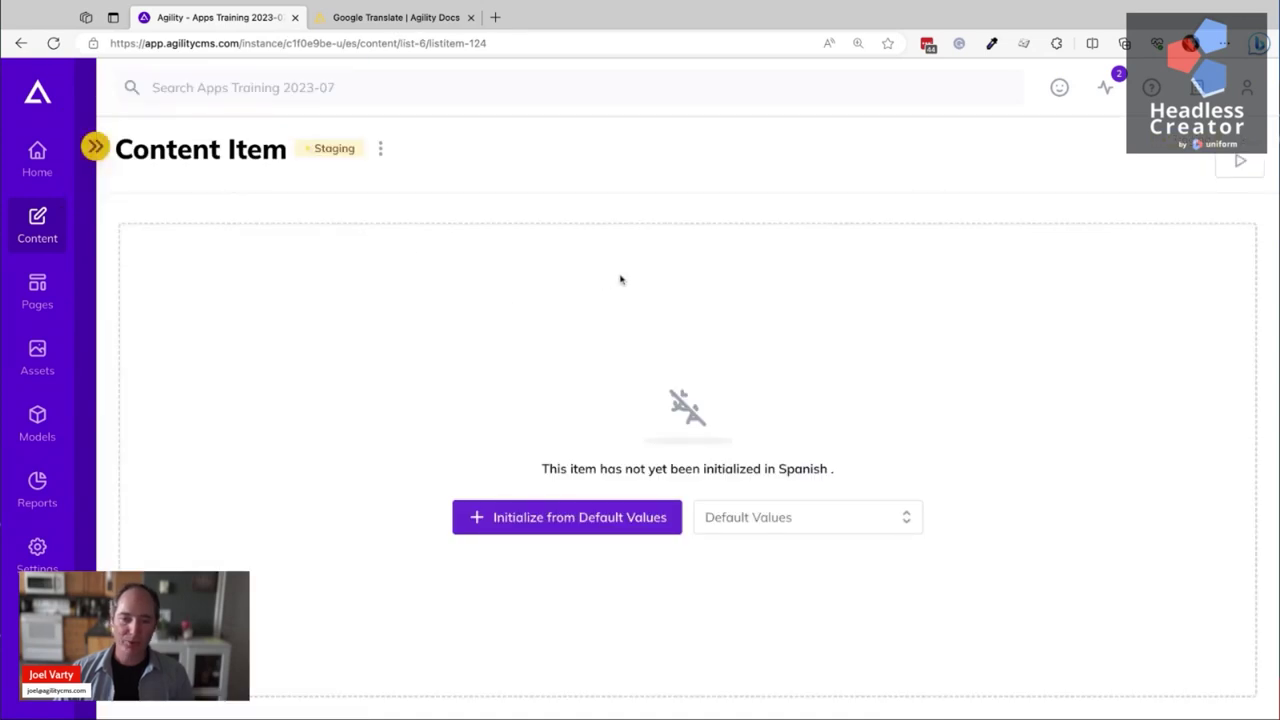
{"action": "left_click", "coordinate": [909, 524]}
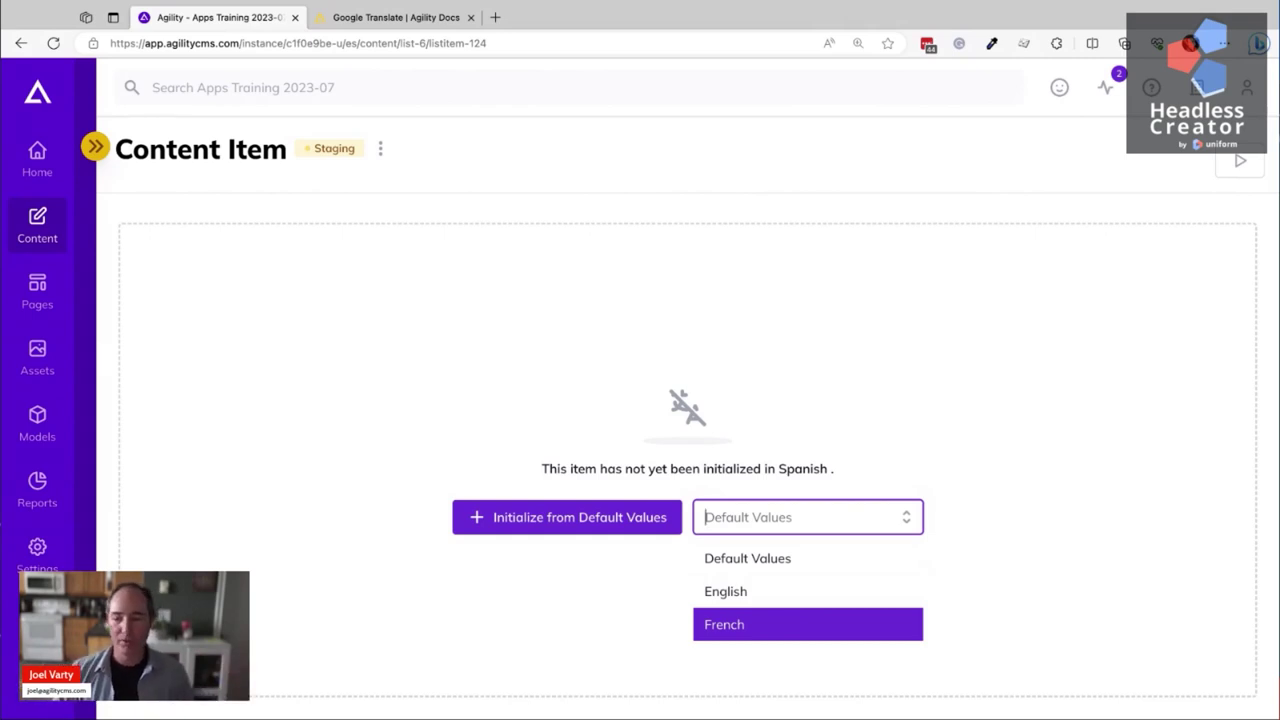
{"action": "left_click", "coordinate": [792, 598]}
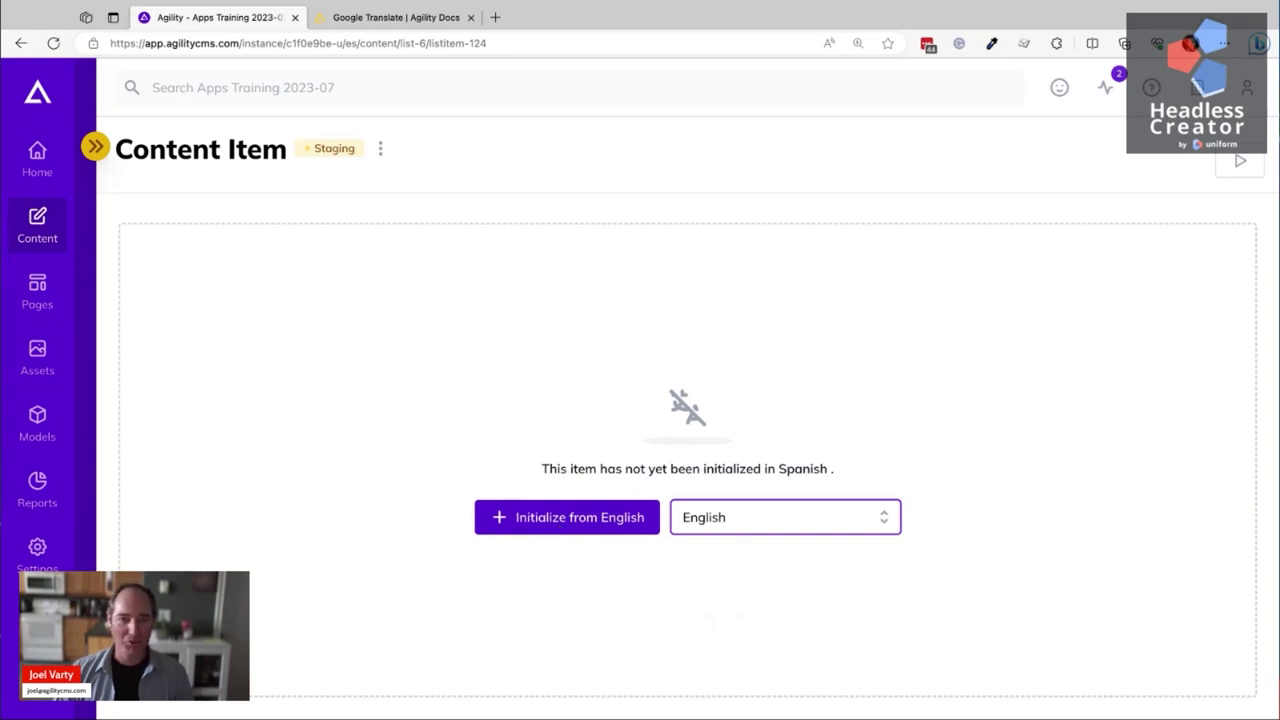
{"action": "left_click", "coordinate": [567, 517]}
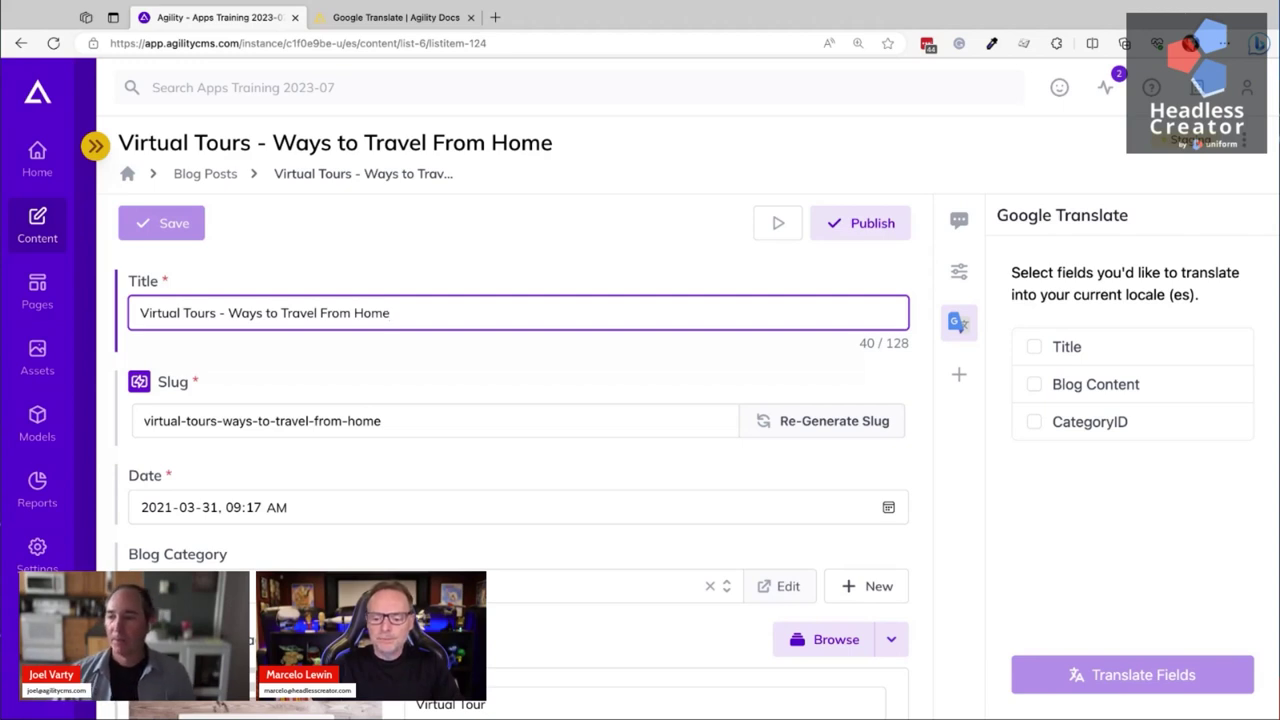
- Translate the post's Title and Blog Content fields into Spanish with Google Translate and save the Spanish post
{"action": "left_click", "coordinate": [1034, 347]}
{"action": "left_click", "coordinate": [1034, 384]}
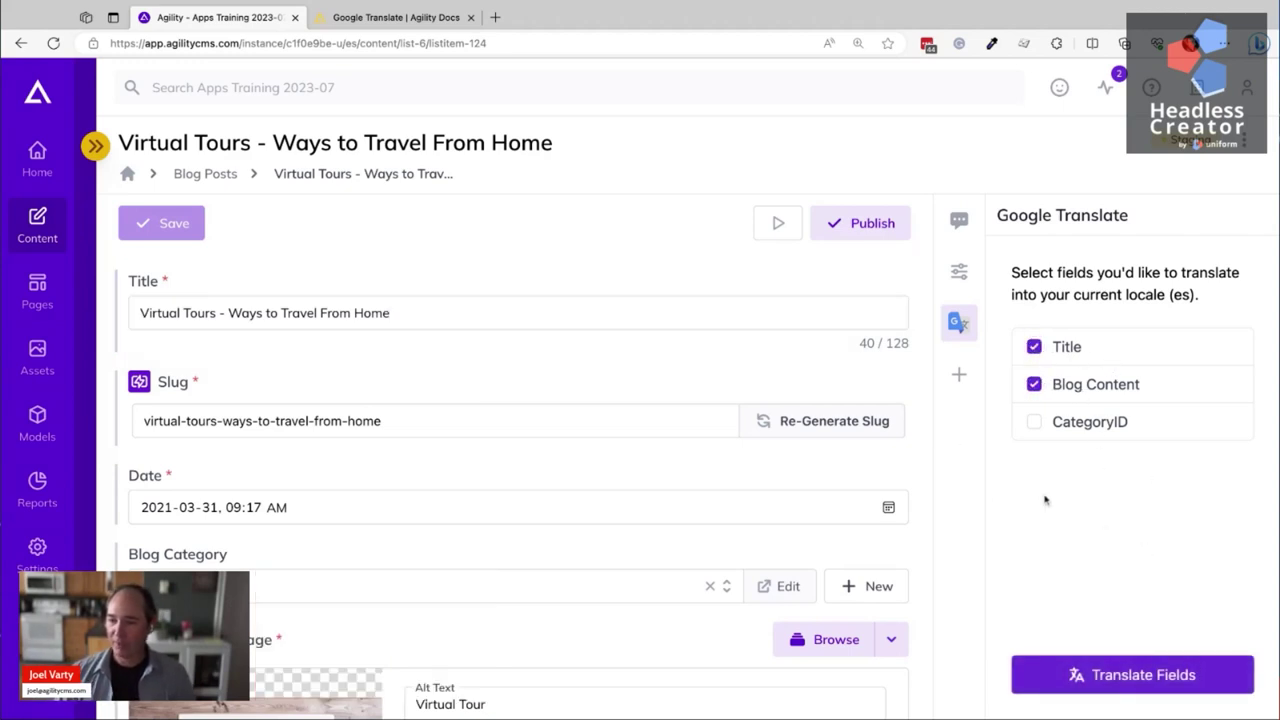
{"action": "scroll", "coordinate": [623, 471], "scroll_direction": "down", "scroll_amount": 5}
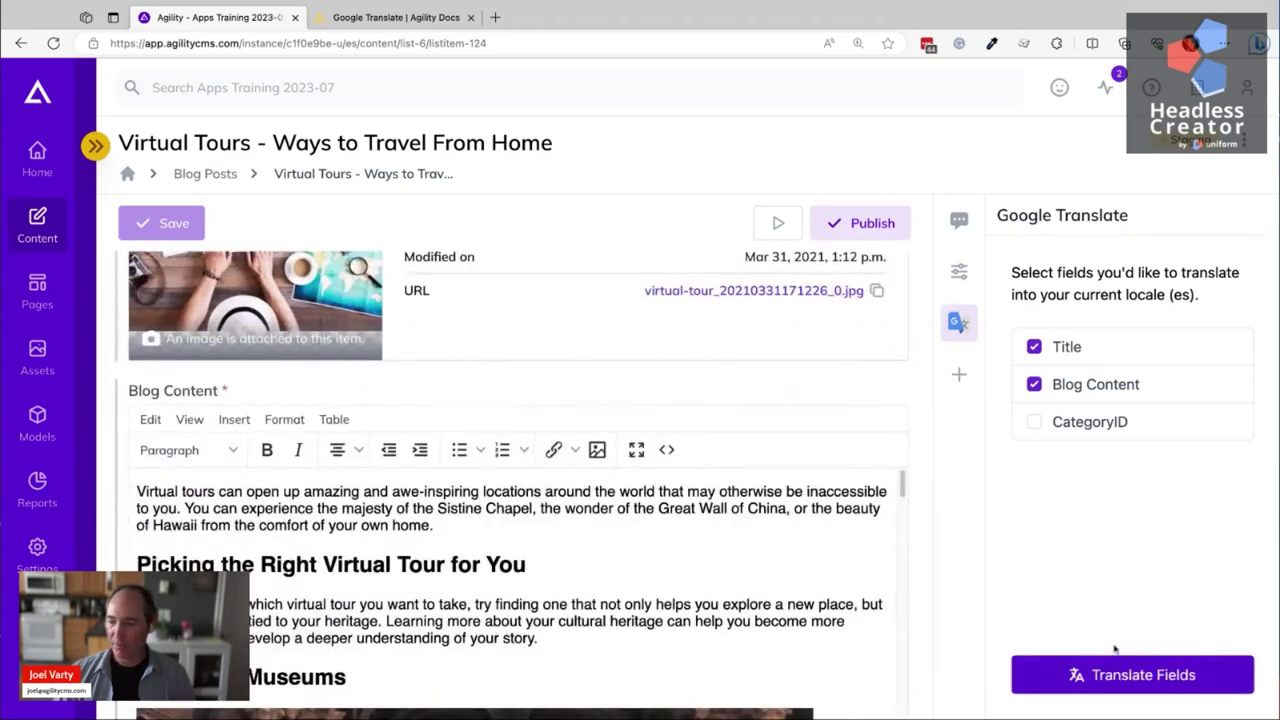
{"action": "left_click", "coordinate": [1115, 680]}
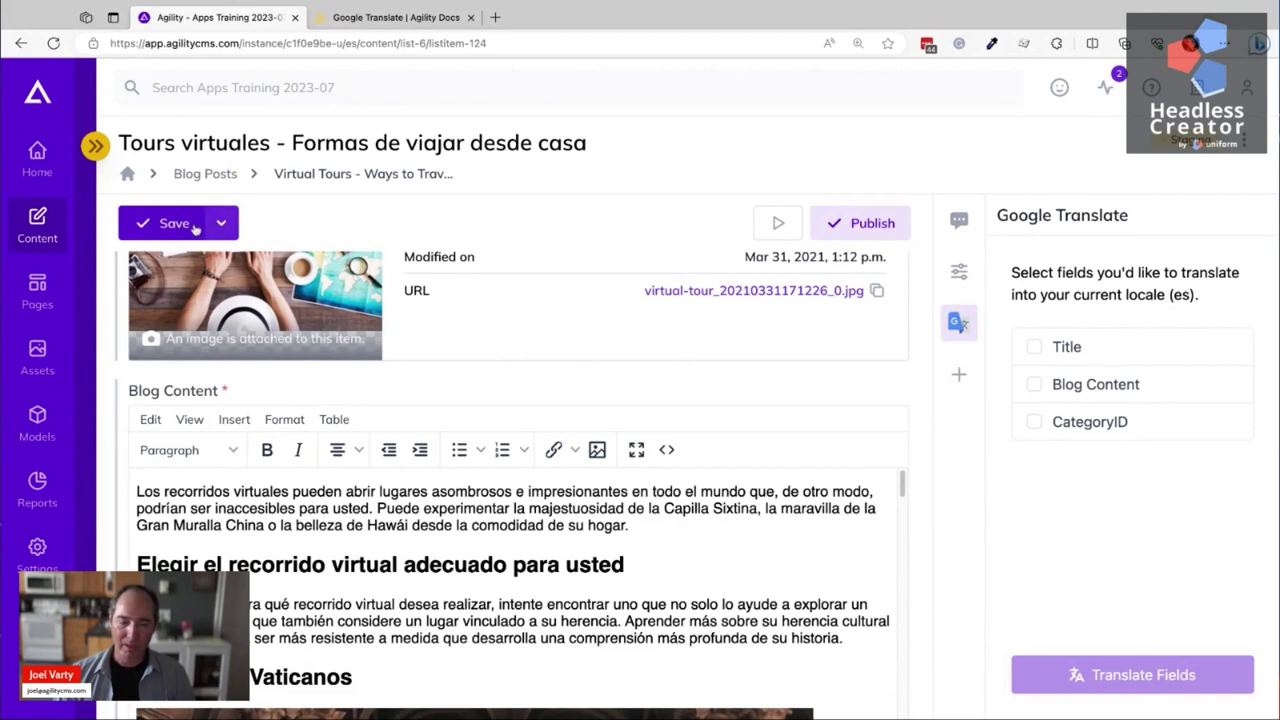
{"action": "left_click", "coordinate": [163, 226]}
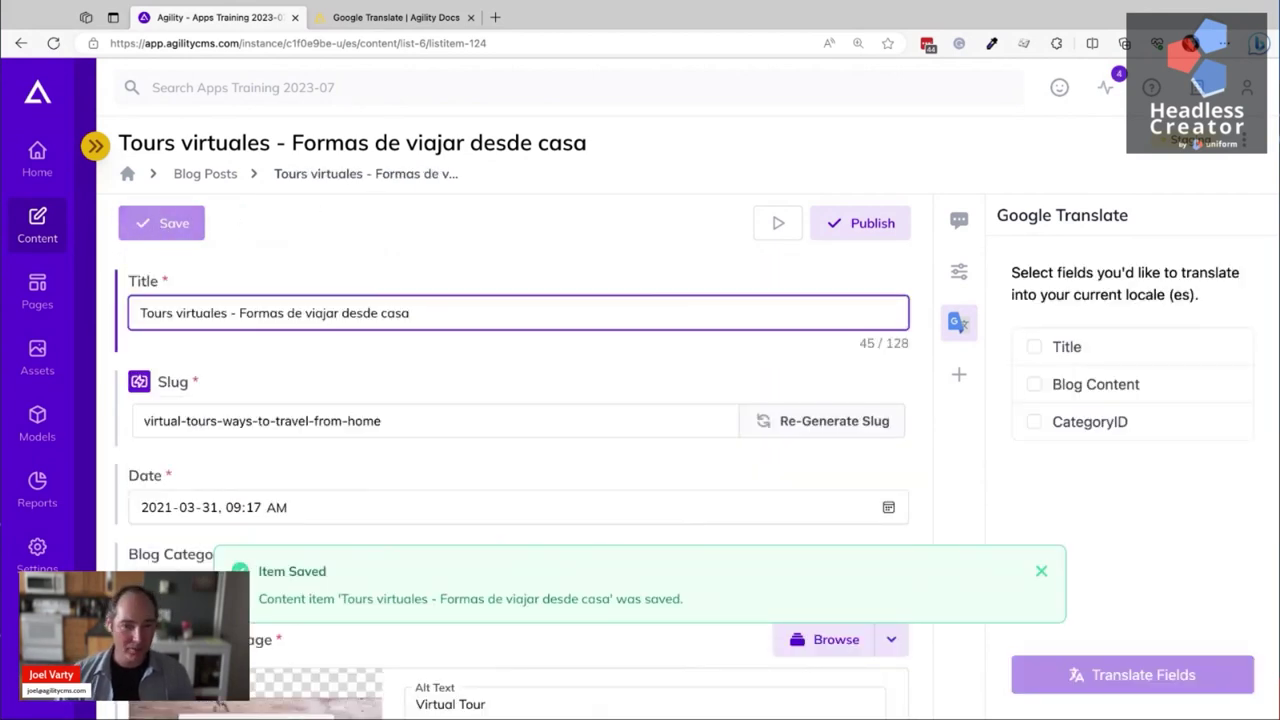
- Return to the Spanish Blog Posts list and view the batch actions available for its selected post
{"action": "left_click", "coordinate": [97, 147]}
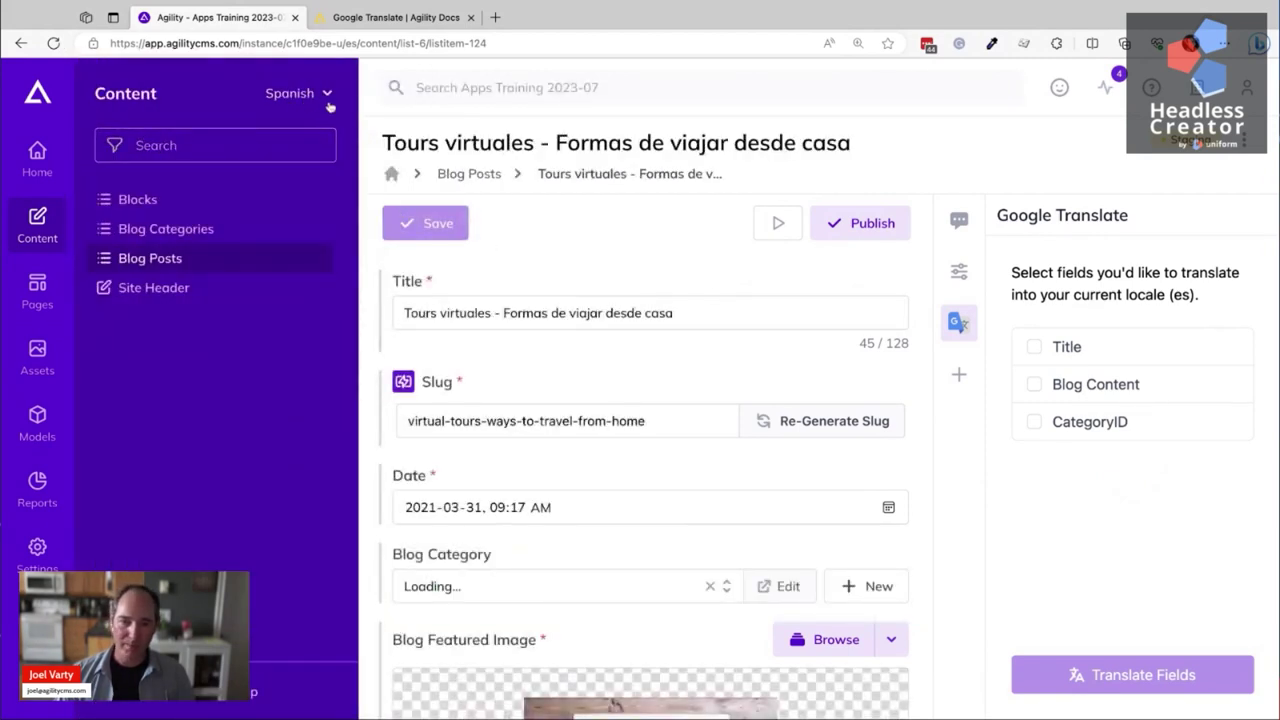
{"action": "left_click", "coordinate": [469, 175]}
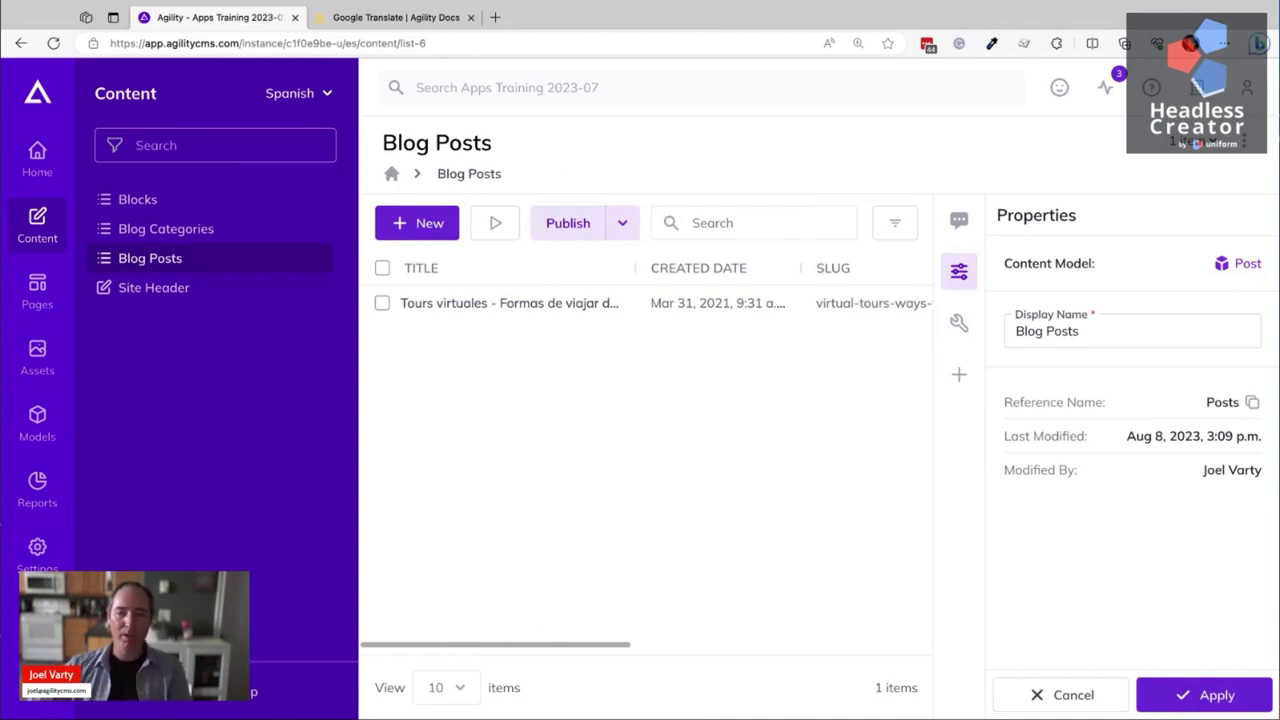
{"action": "left_click", "coordinate": [381, 303]}
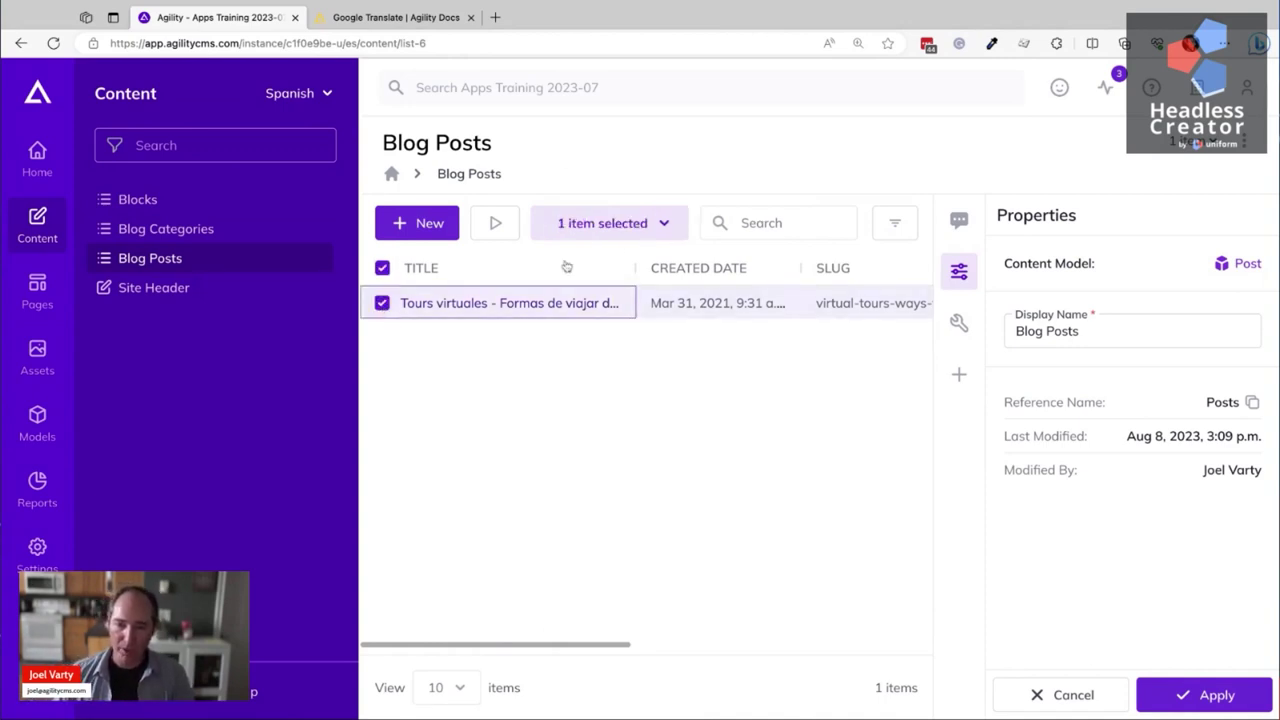
{"action": "left_click", "coordinate": [664, 228]}
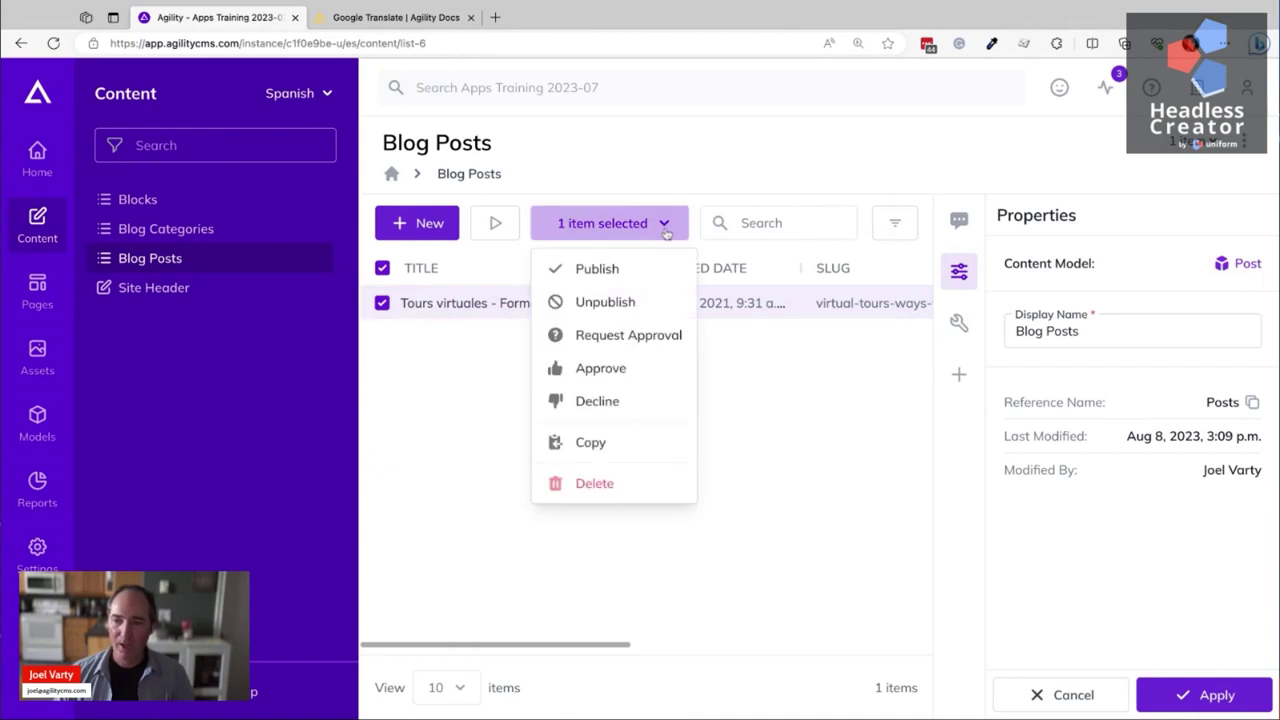
{"action": "left_click", "coordinate": [819, 348]}
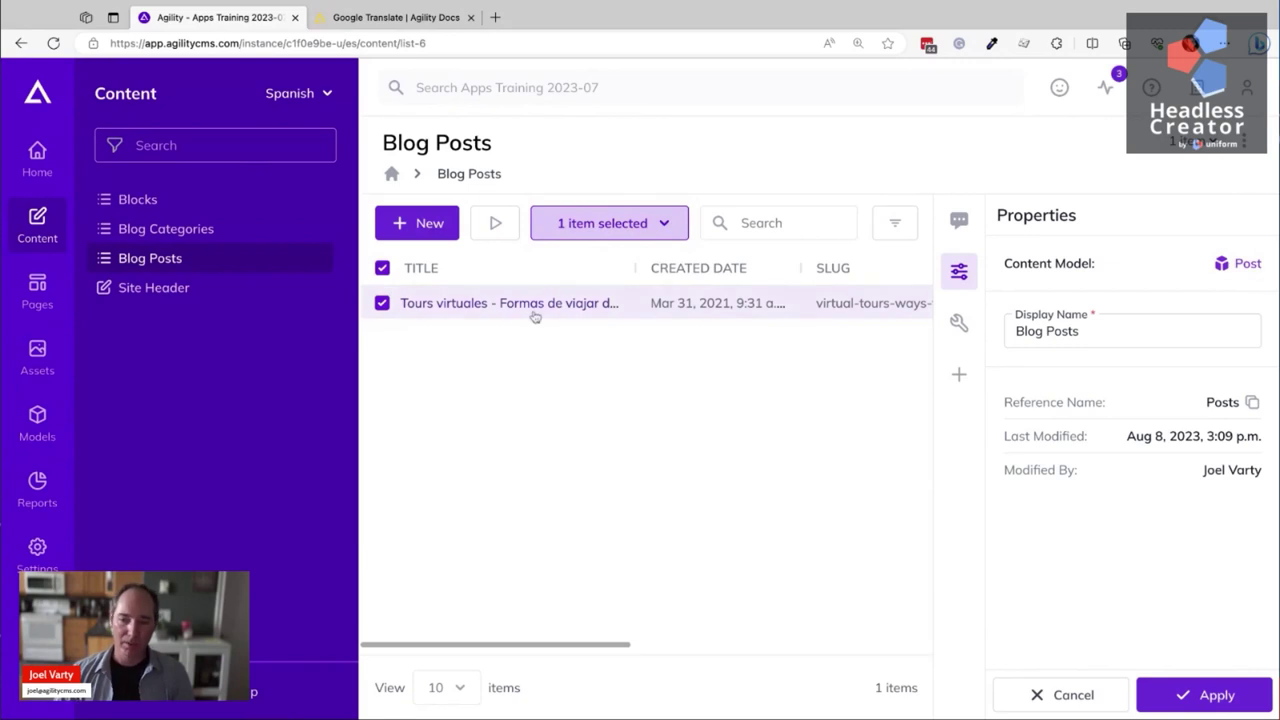
- Switch the Blog Posts list to the English locale and select all three posts
{"action": "left_click", "coordinate": [292, 93]}
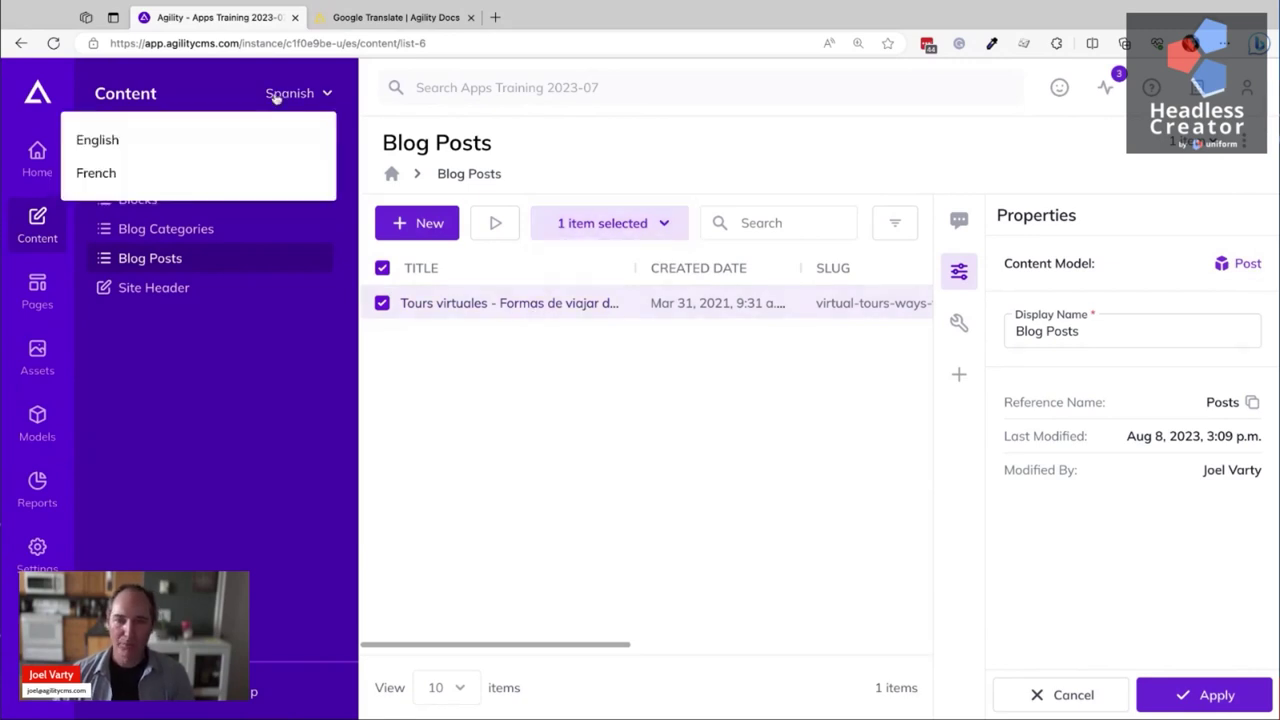
{"action": "left_click", "coordinate": [203, 137]}
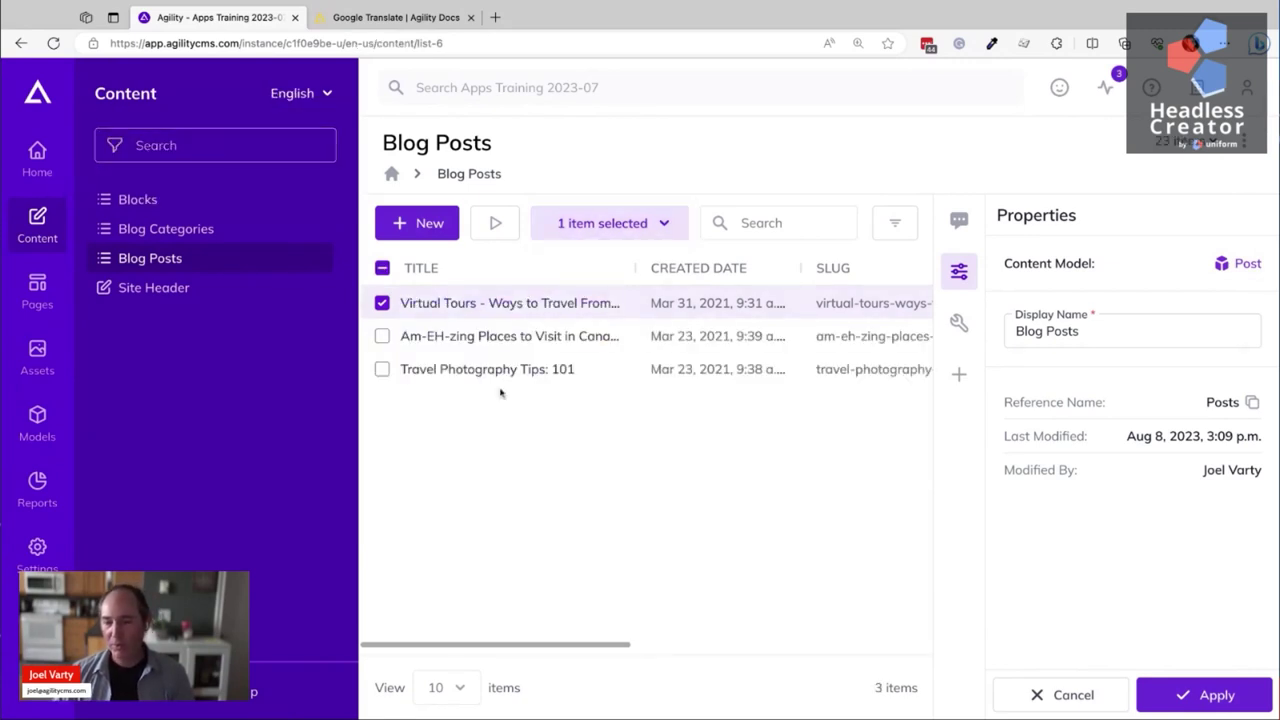
{"action": "left_click", "coordinate": [382, 337]}
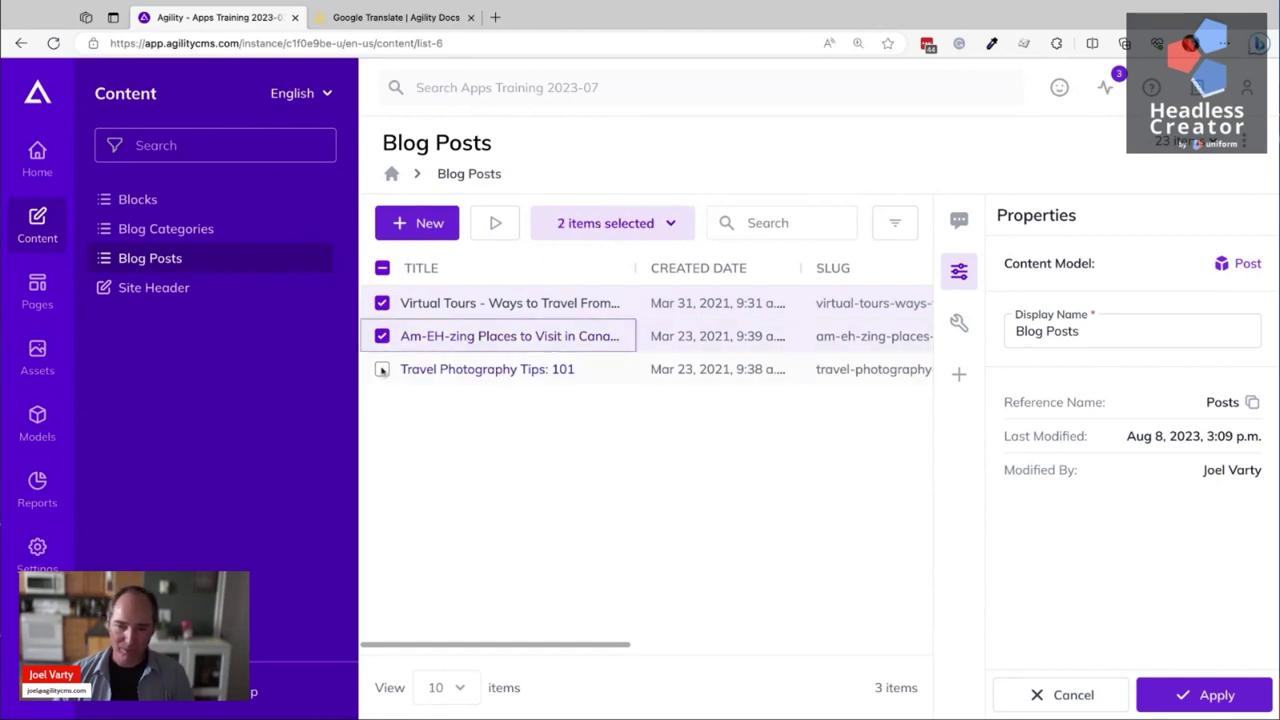
{"action": "left_click", "coordinate": [382, 369]}
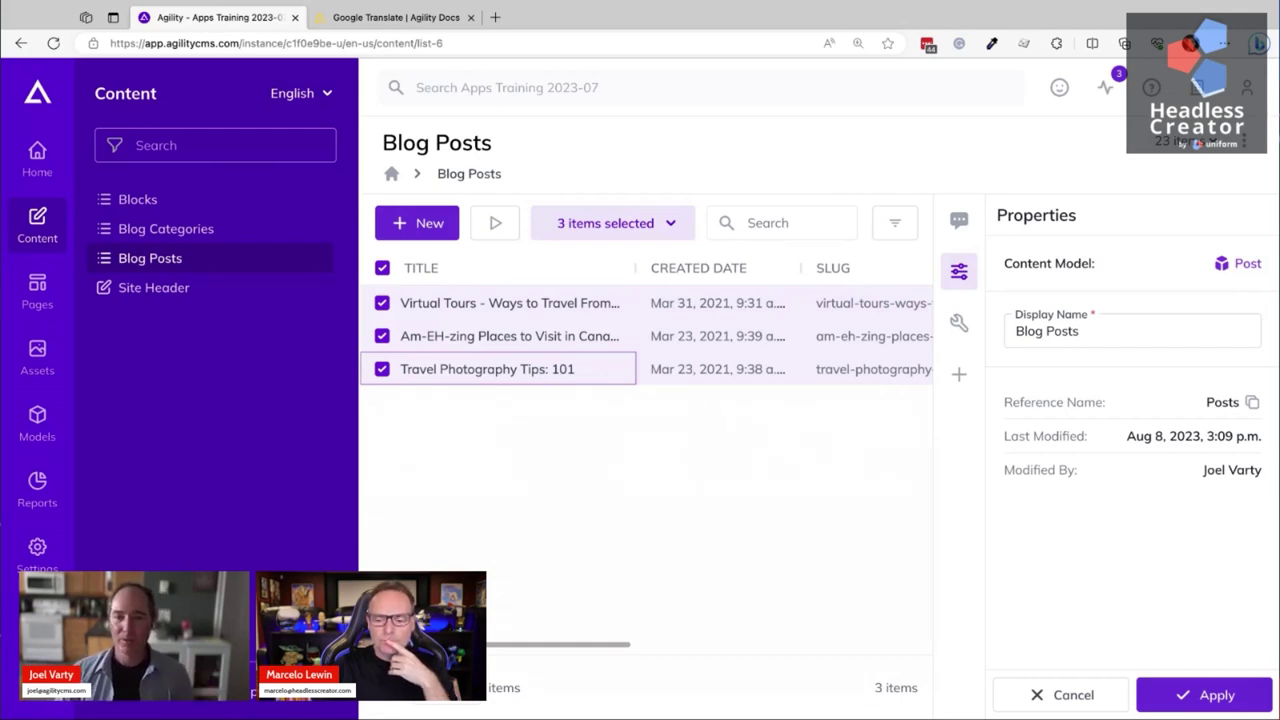
- View the English Virtual Tours post, and look through the Content overview's status figures and latest changes
{"action": "left_click", "coordinate": [530, 303]}
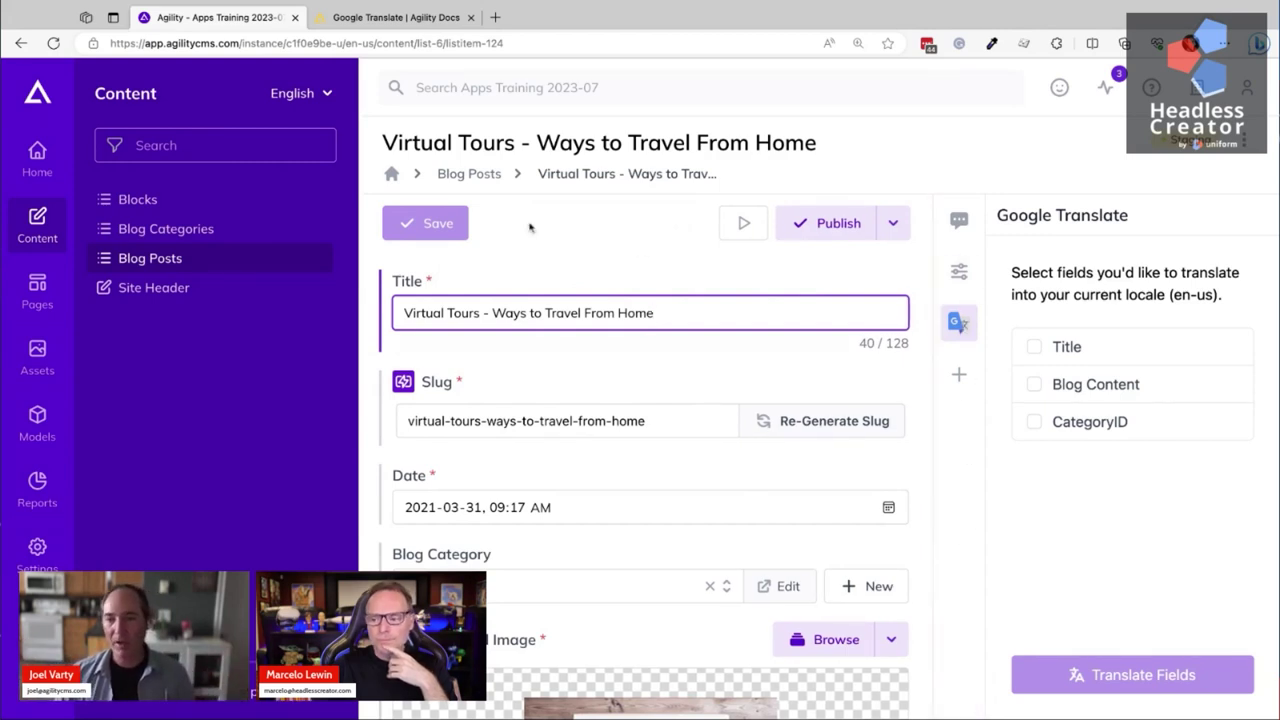
{"action": "left_click", "coordinate": [470, 175]}
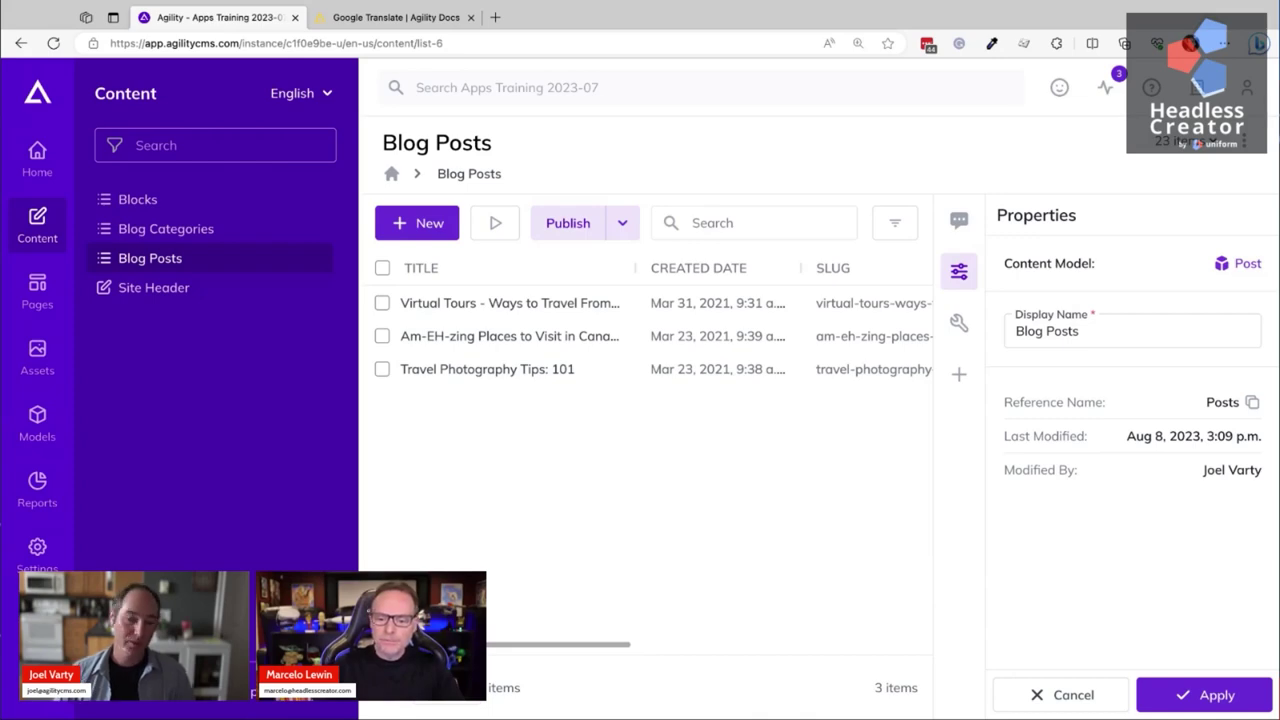
{"action": "left_click", "coordinate": [58, 230]}
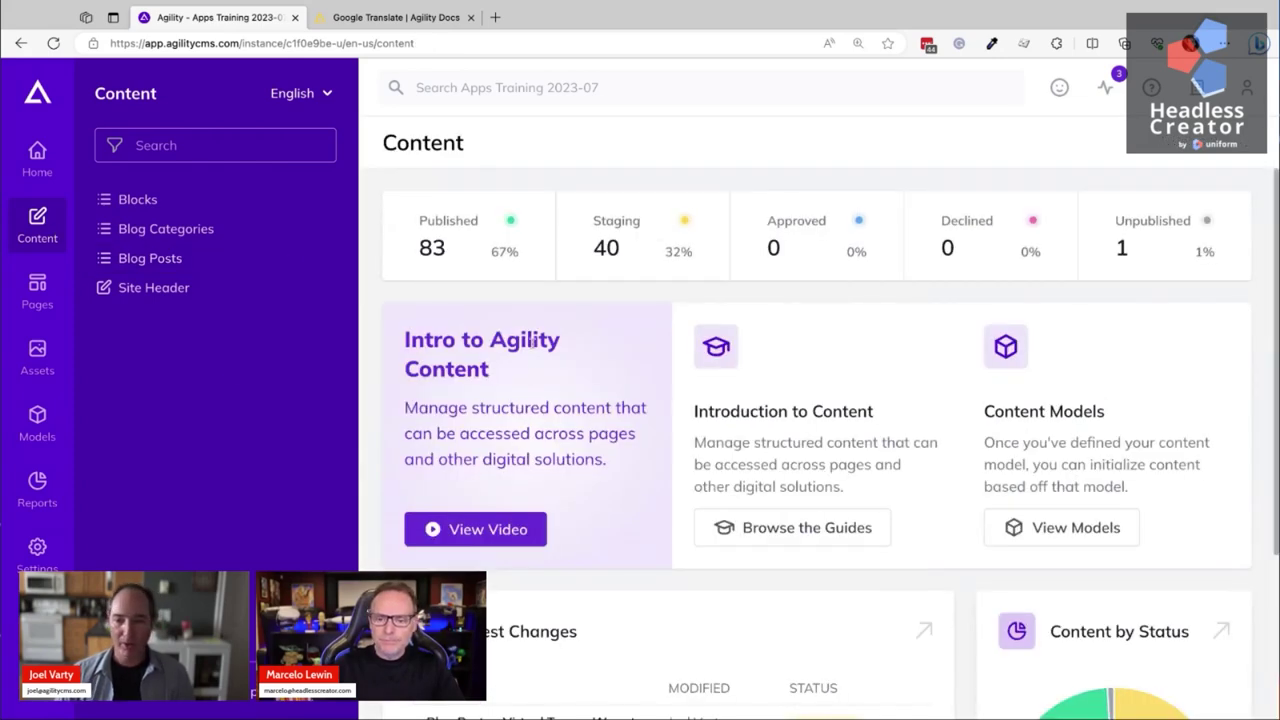
{"action": "scroll", "coordinate": [458, 414], "scroll_direction": "down", "scroll_amount": 3}
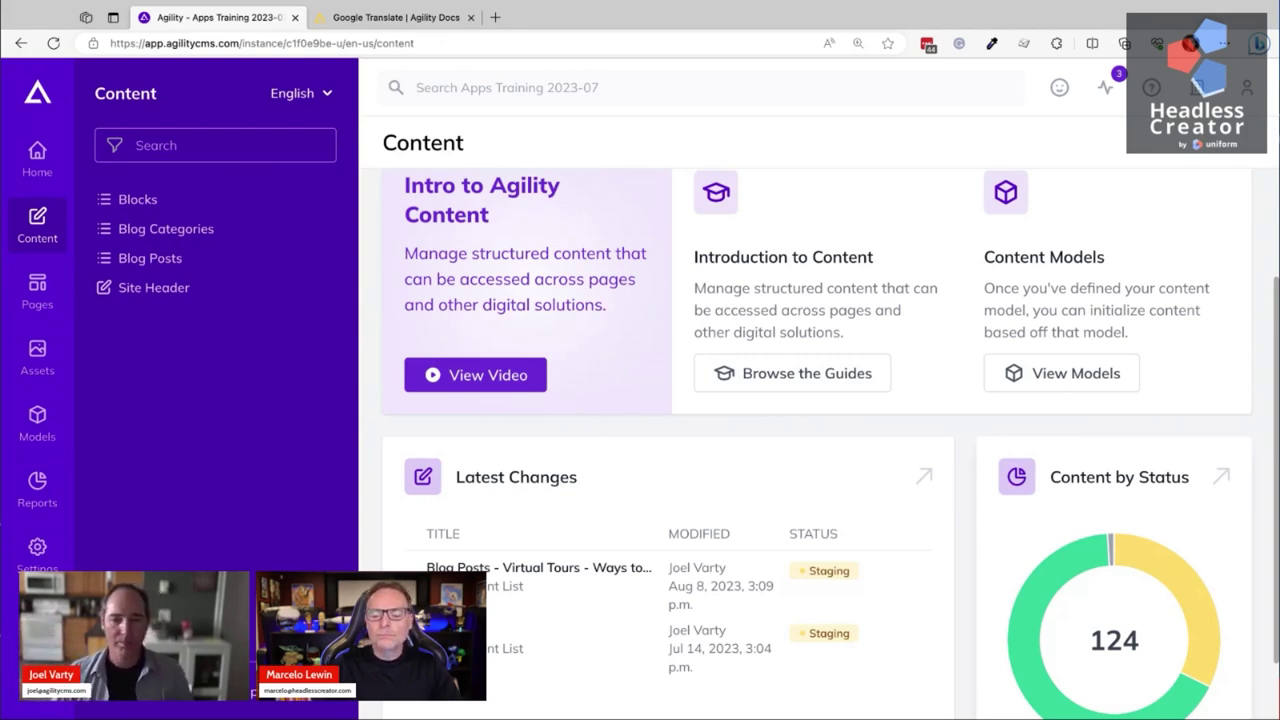
{"action": "scroll", "coordinate": [622, 334], "scroll_direction": "up", "scroll_amount": 3}
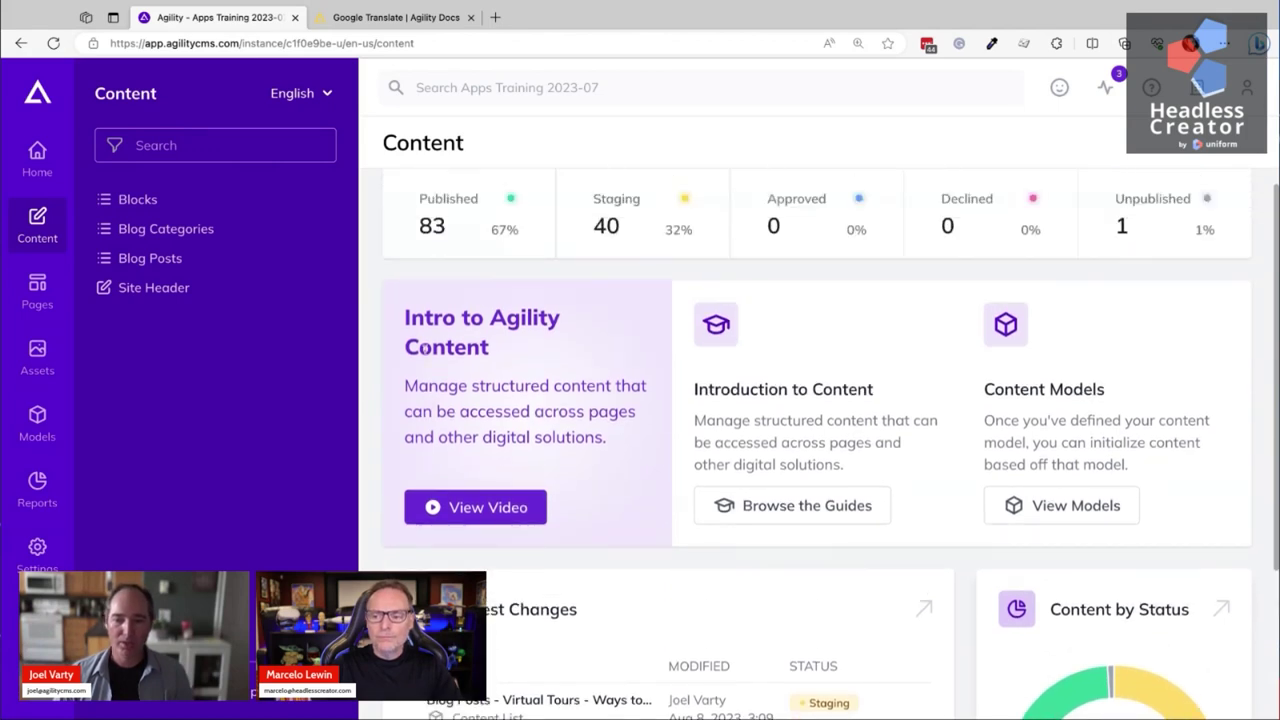
{"action": "scroll", "coordinate": [424, 347], "scroll_direction": "up", "scroll_amount": 1}
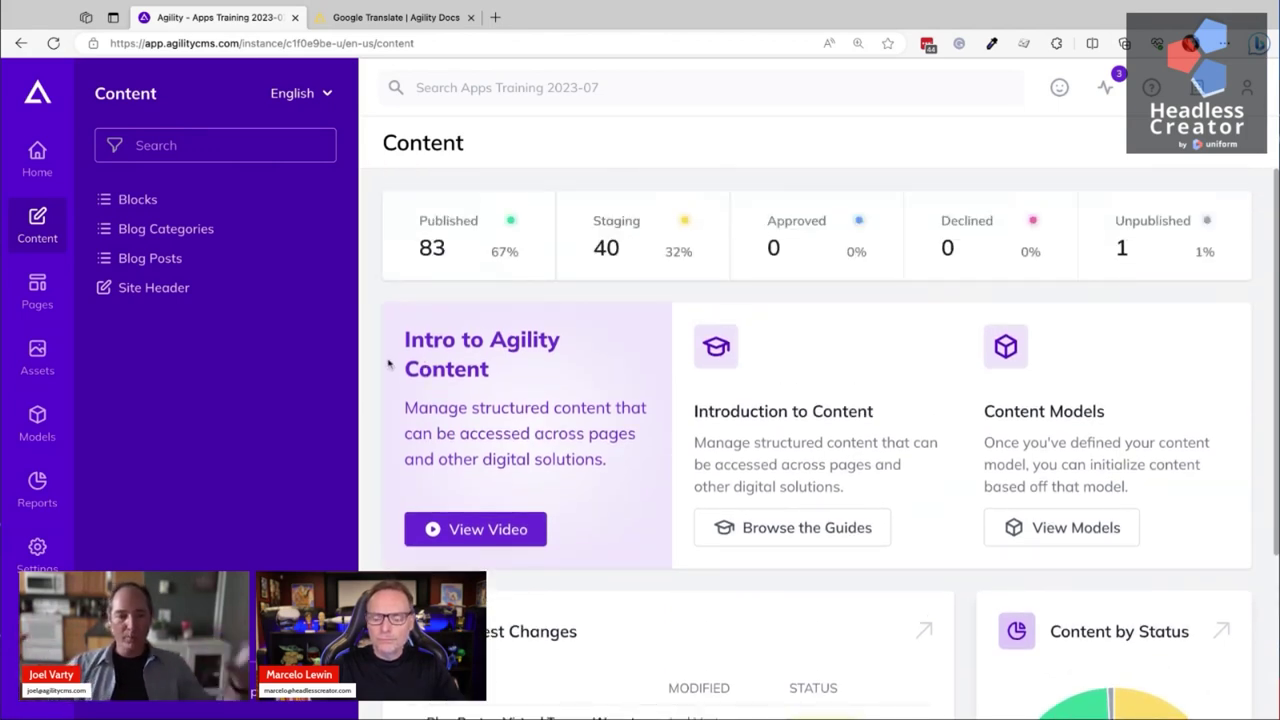
- Open the English Virtual Tours post from Blog Posts and inspect its Slug field
{"action": "left_click", "coordinate": [142, 258]}
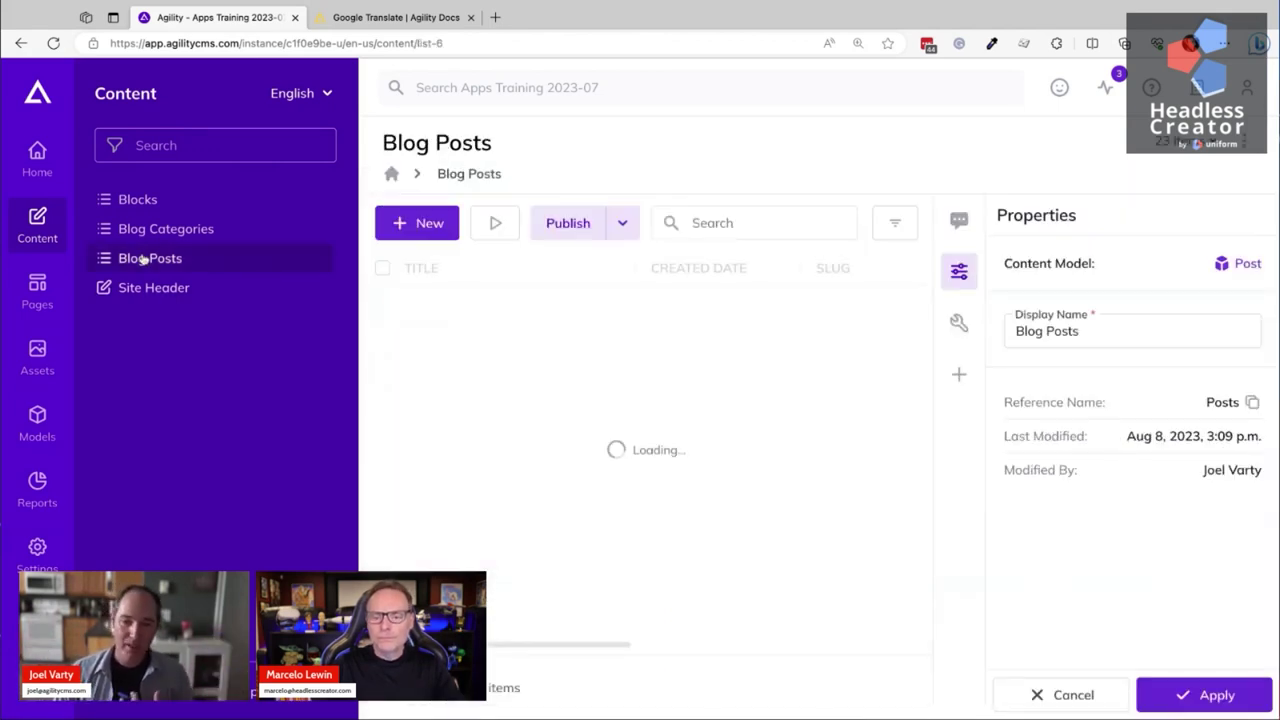
{"action": "left_click", "coordinate": [443, 305]}
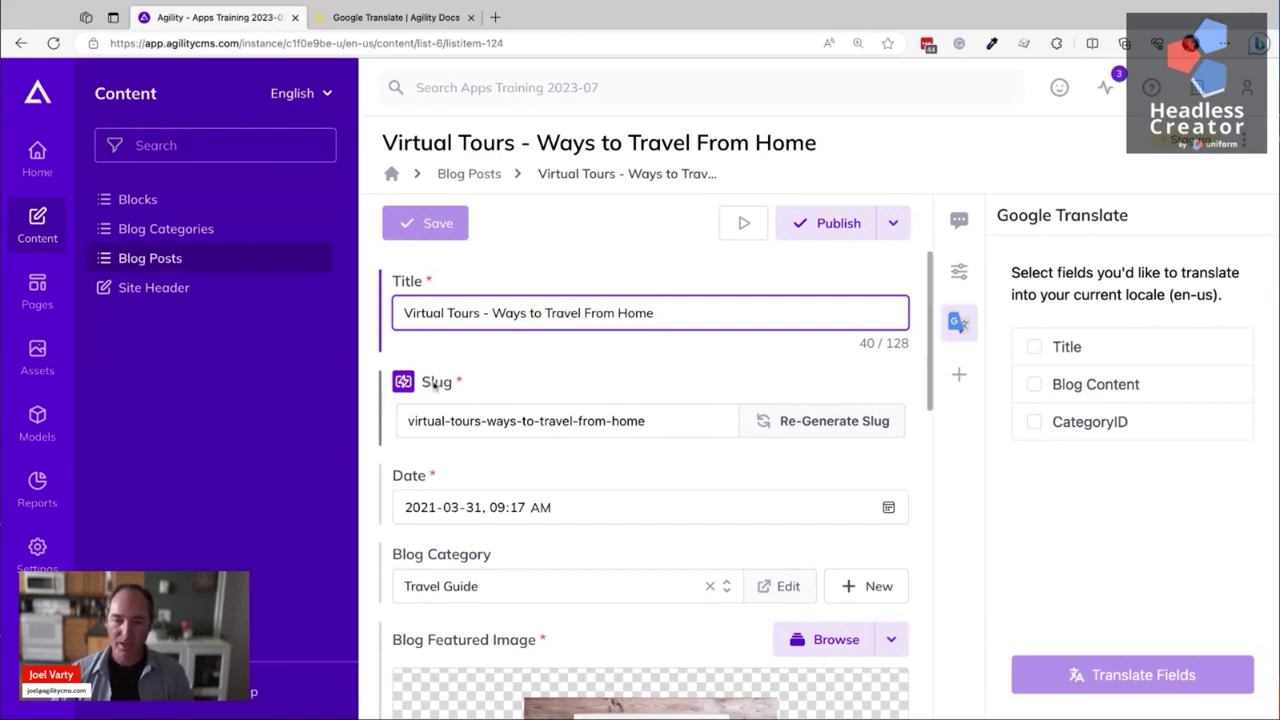
{"action": "left_click", "coordinate": [669, 421]}
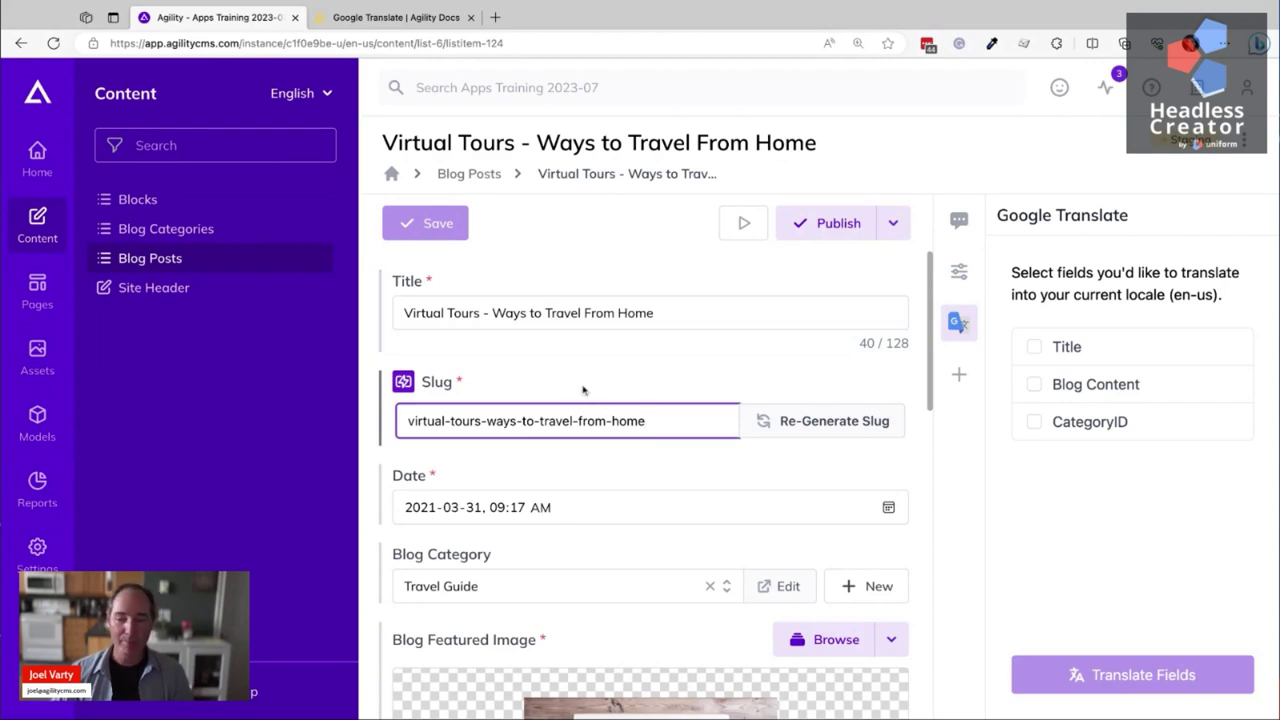
- Open a new item in the Blocks list to examine its custom Blocks editor field
{"action": "left_click", "coordinate": [140, 201]}
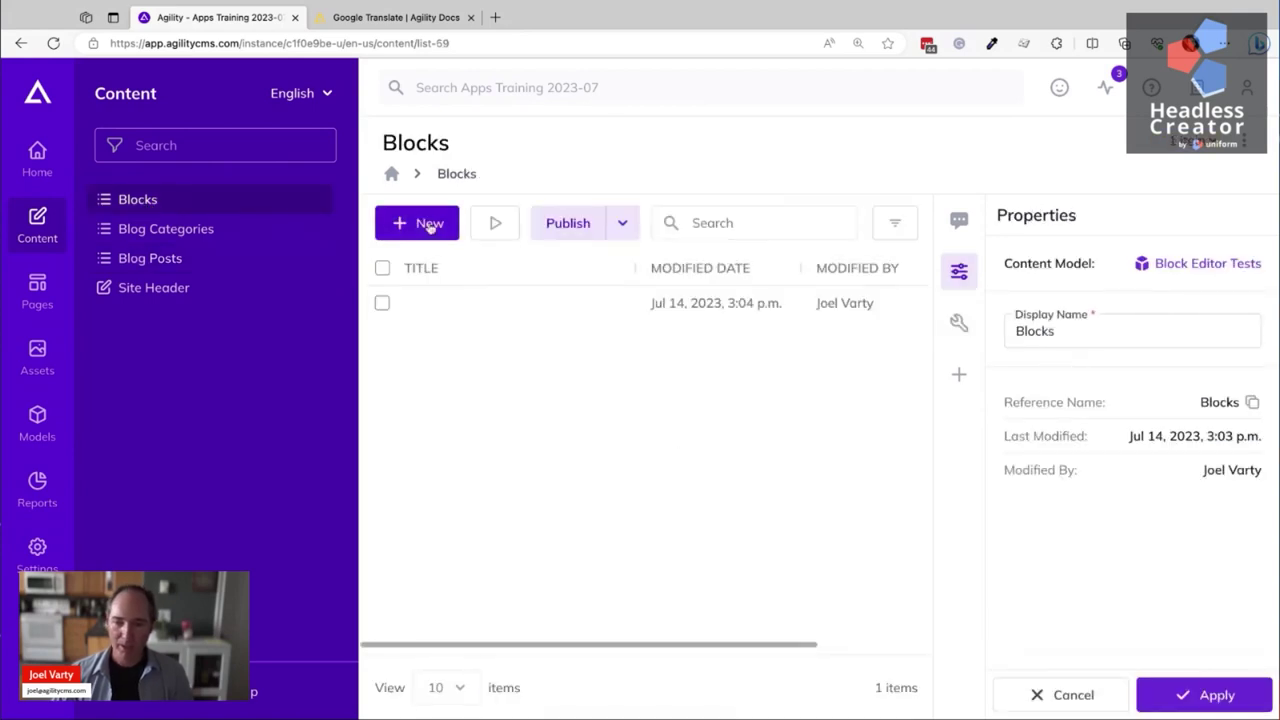
{"action": "left_click", "coordinate": [429, 223]}
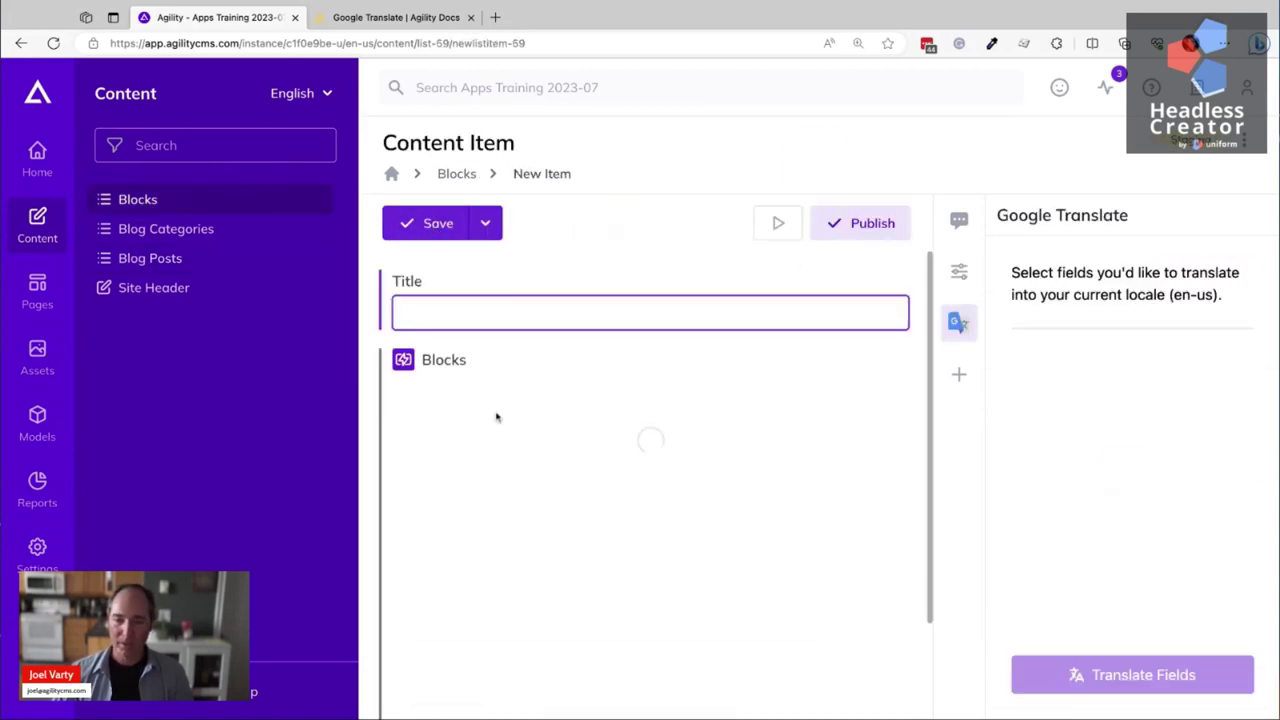
{"action": "left_click", "coordinate": [535, 425]}
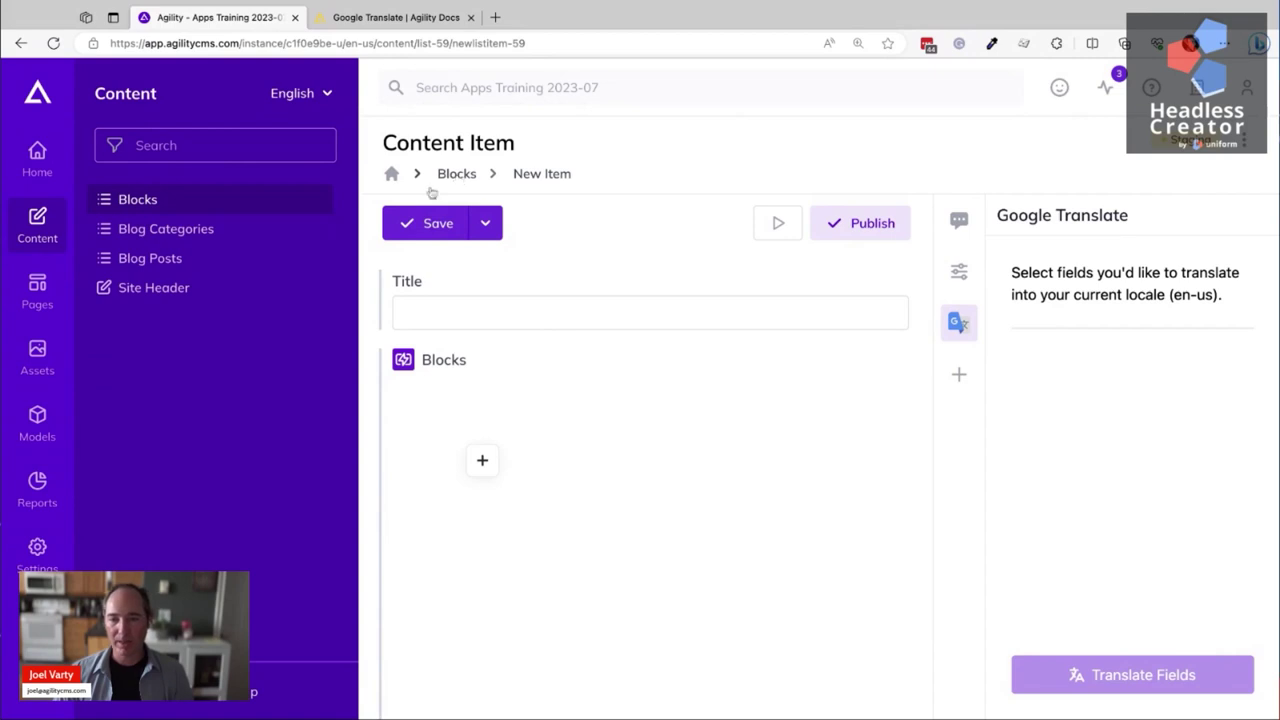
- Reopen the English Virtual Tours post and compare its Title with the custom Slug field
{"action": "left_click", "coordinate": [144, 259]}
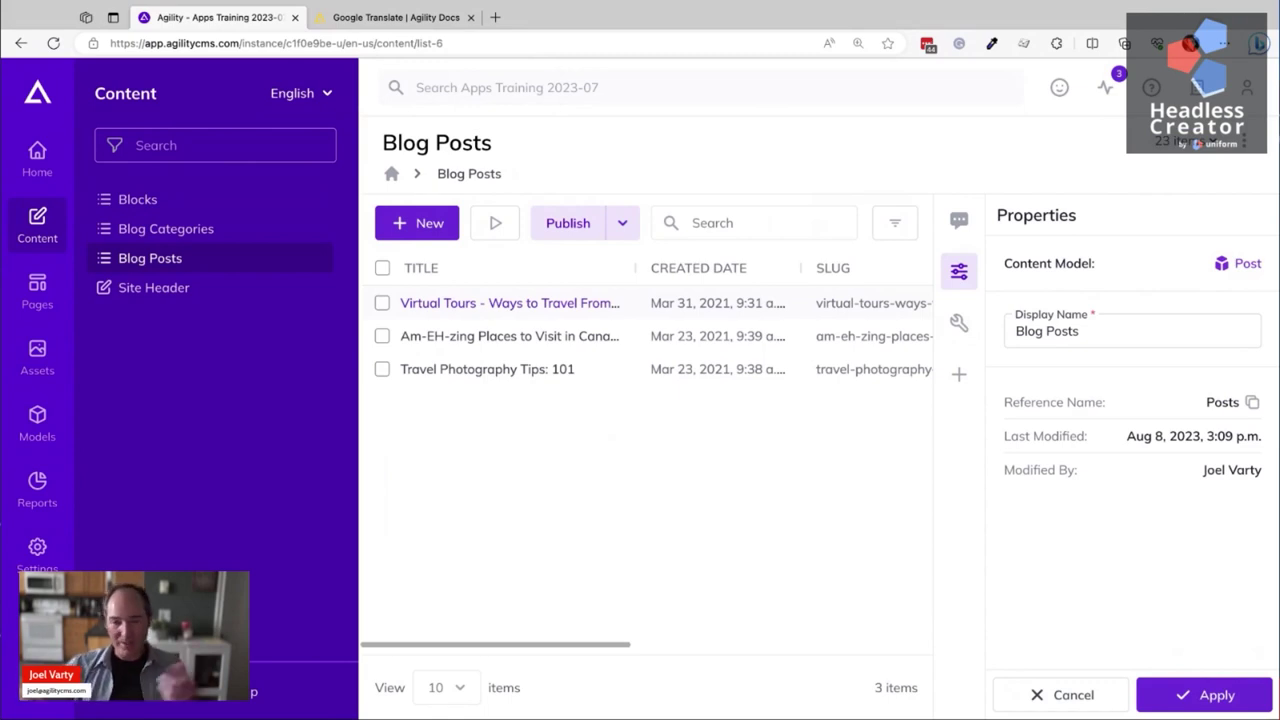
{"action": "left_click", "coordinate": [510, 303]}
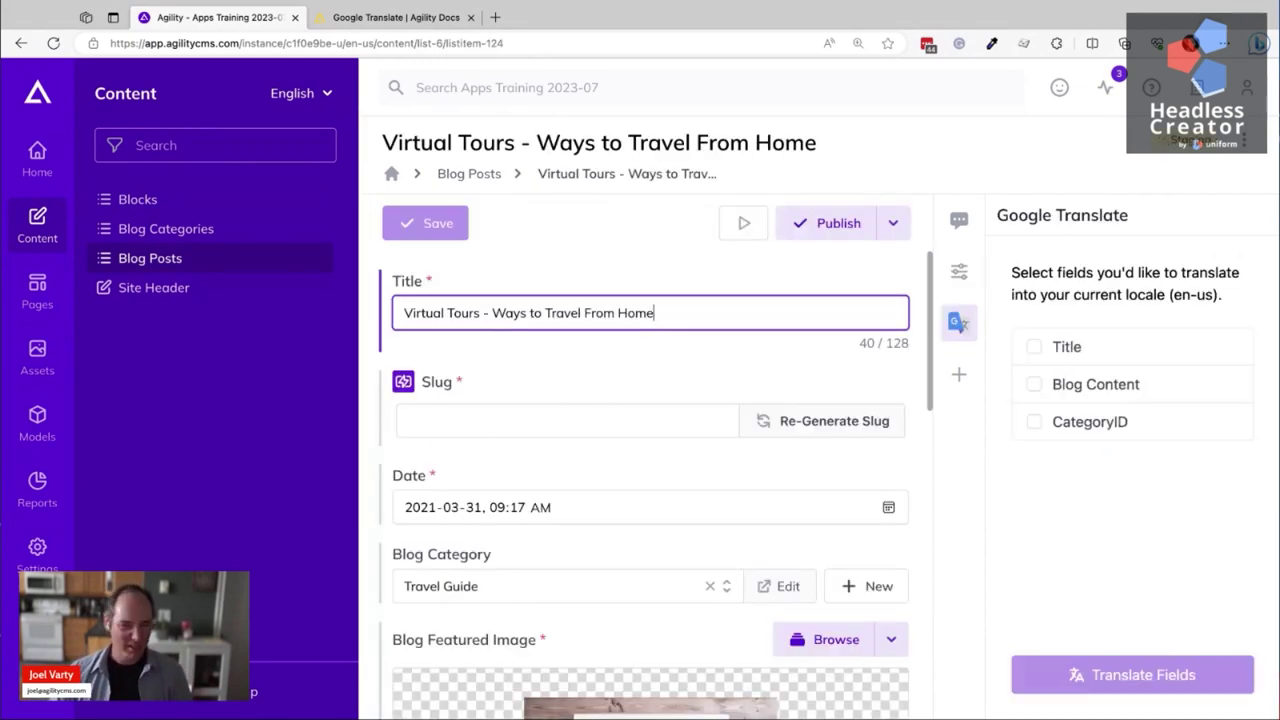
{"action": "left_click_drag", "start_coordinate": [407, 421], "coordinate": [668, 410]}
{"action": "left_click", "coordinate": [683, 312]}
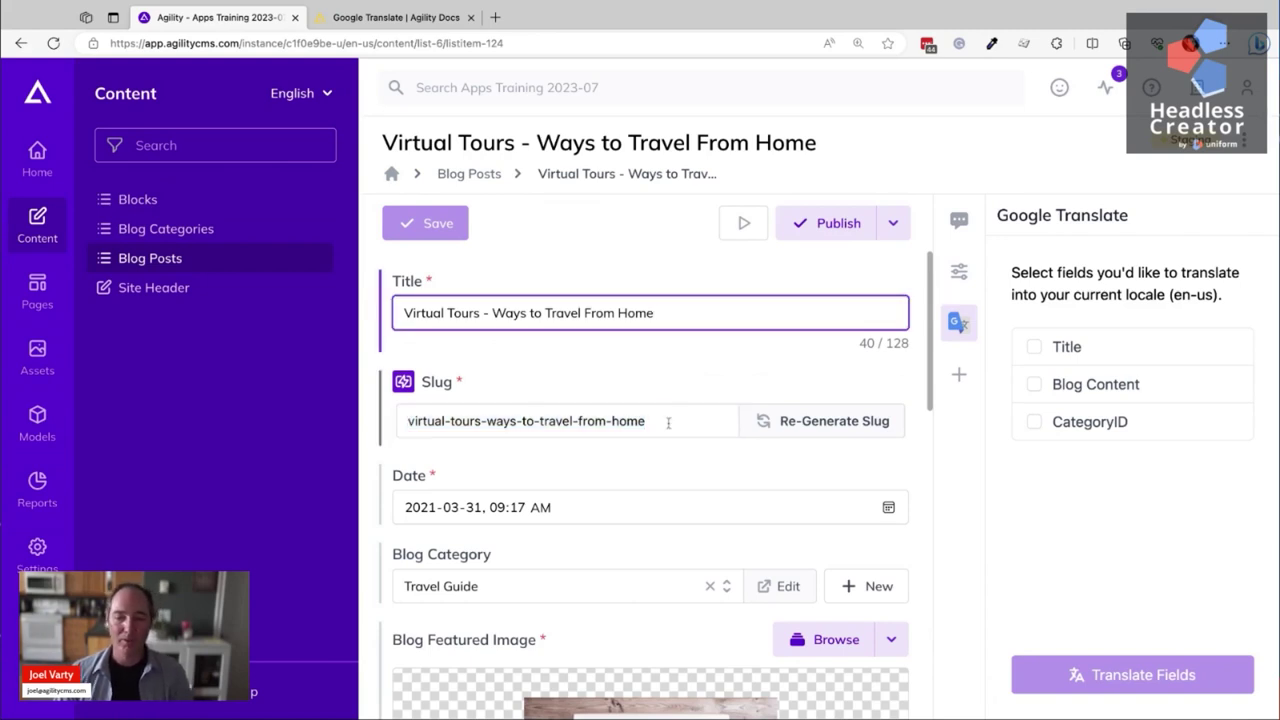
{"action": "left_click_drag", "start_coordinate": [409, 421], "coordinate": [655, 420]}
{"action": "triple_click", "coordinate": [659, 420]}
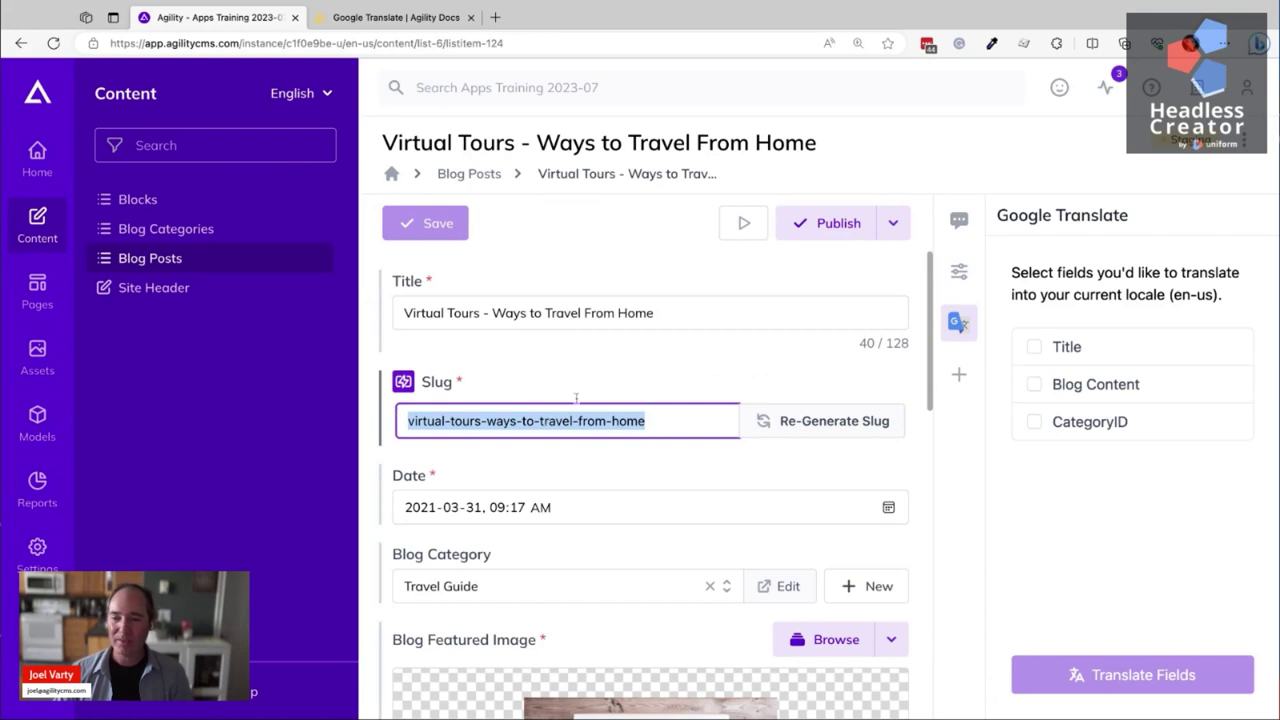
{"action": "left_click", "coordinate": [677, 313]}
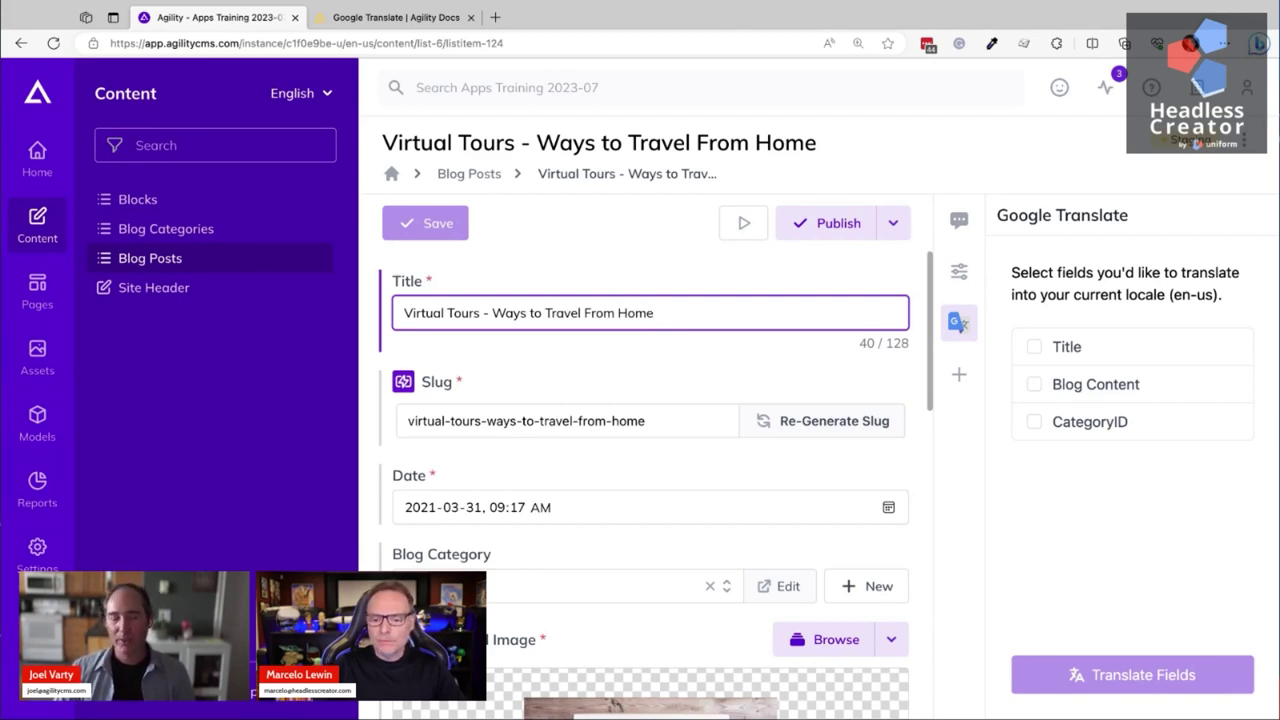
{"action": "left_click", "coordinate": [666, 421]}
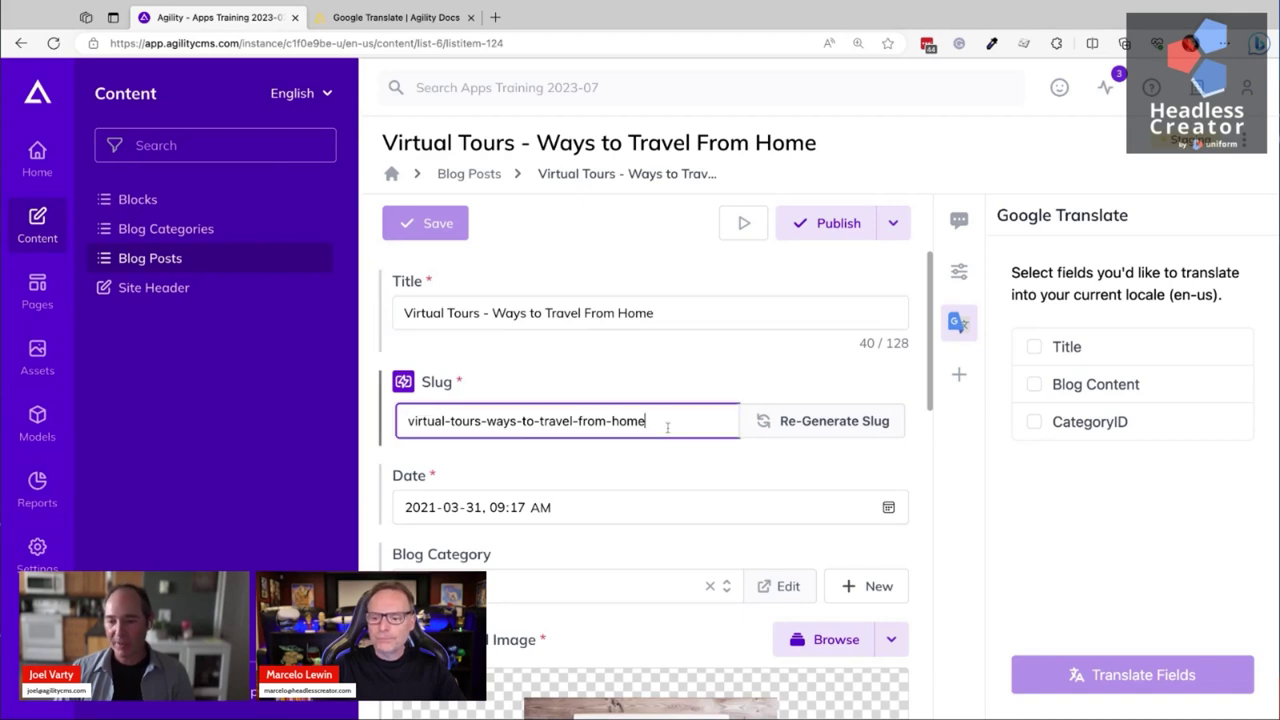
{"action": "left_click", "coordinate": [689, 314]}
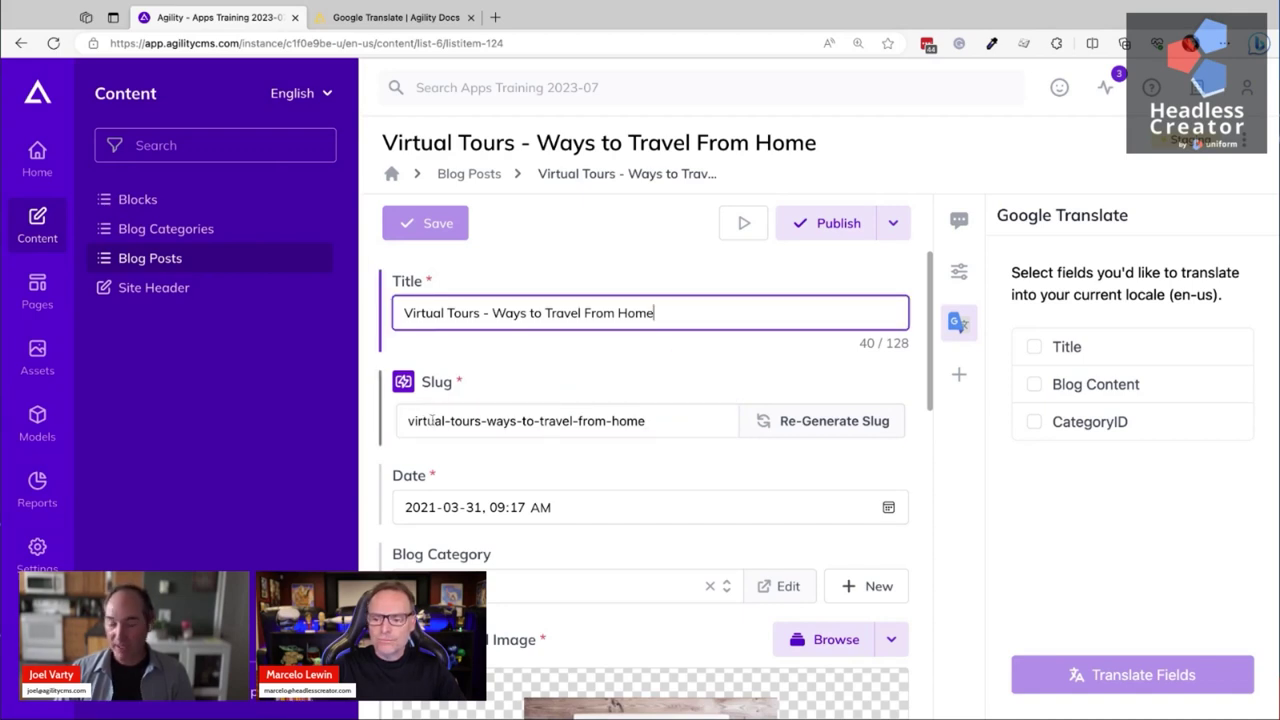